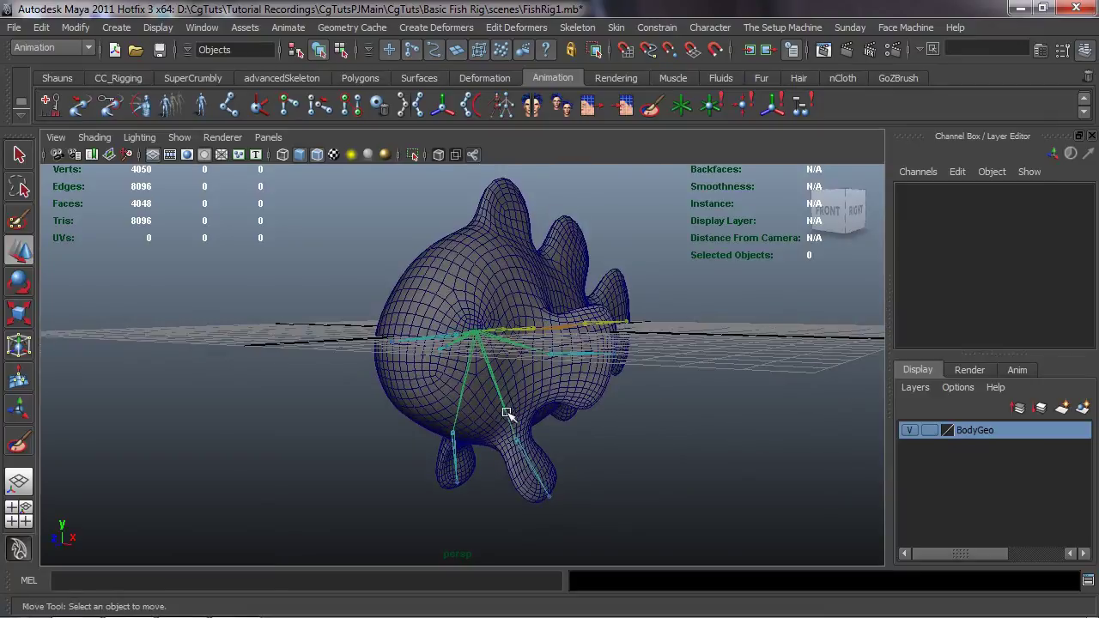
- Rotate the L_R_B_1 joint in the fish's lower fin to about -60.7 degrees in Y to test the skin deformation
left_click_drag(549, 380, 526, 414, "alt")
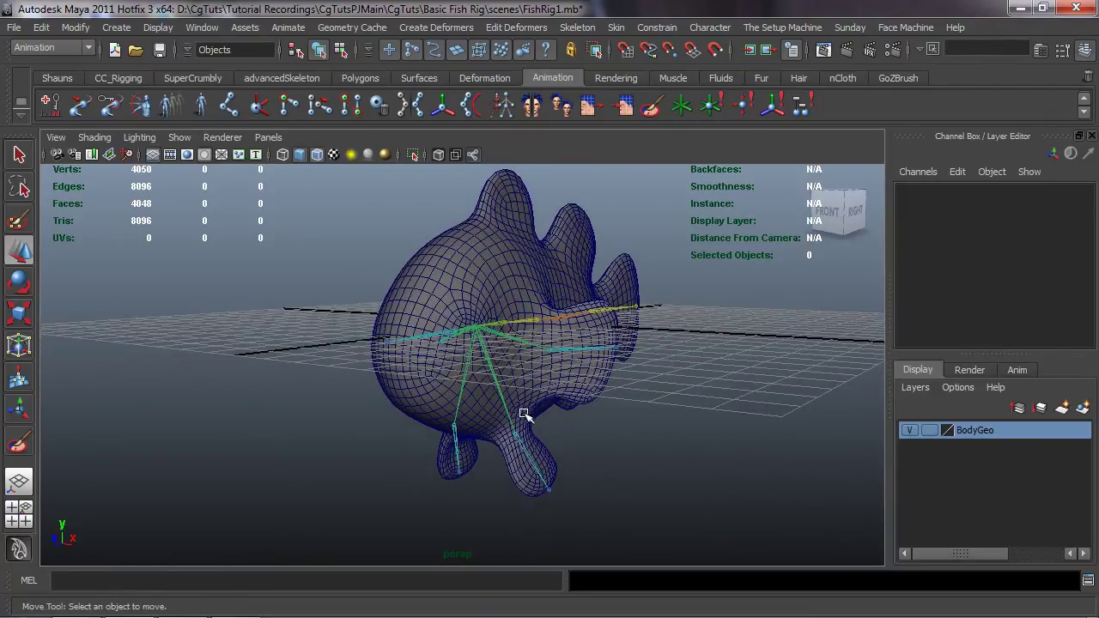
left_click(516, 438)
key("e")
left_click_drag(623, 383, 601, 361)
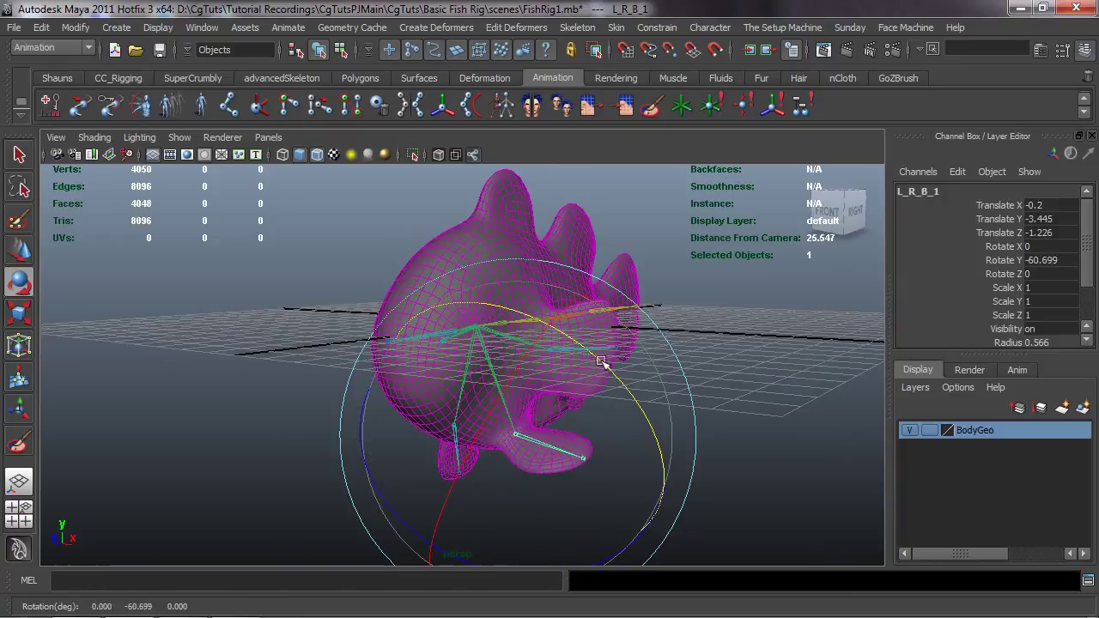
left_click(760, 370)
- Select the fish body mesh and start the Paint Skin Weights tool, with the lower fins in close view
left_click_drag(739, 384, 607, 410, "alt")
left_click(486, 293)
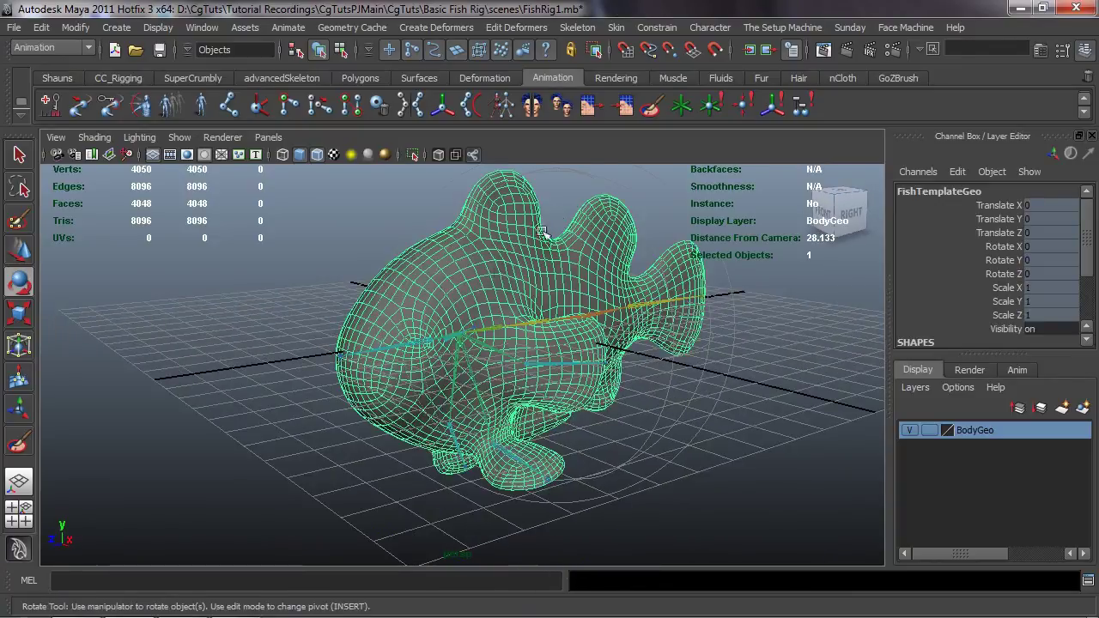
left_click(650, 106)
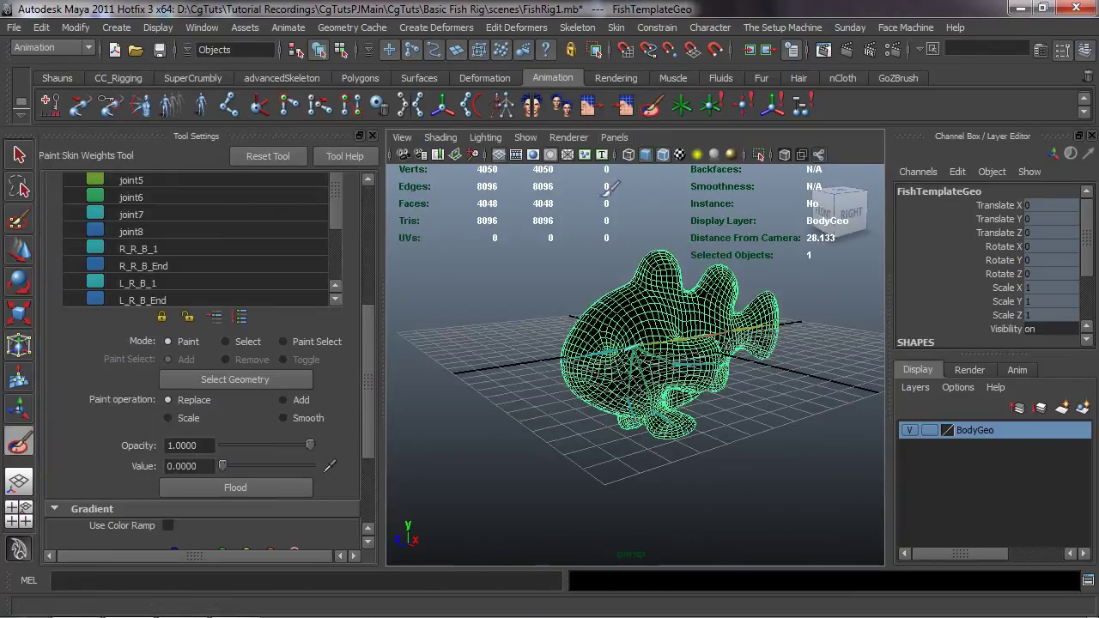
scroll(613, 422, "up", 5)
left_click_drag(614, 420, 629, 383, "alt")
scroll(212, 249, "down", 2)
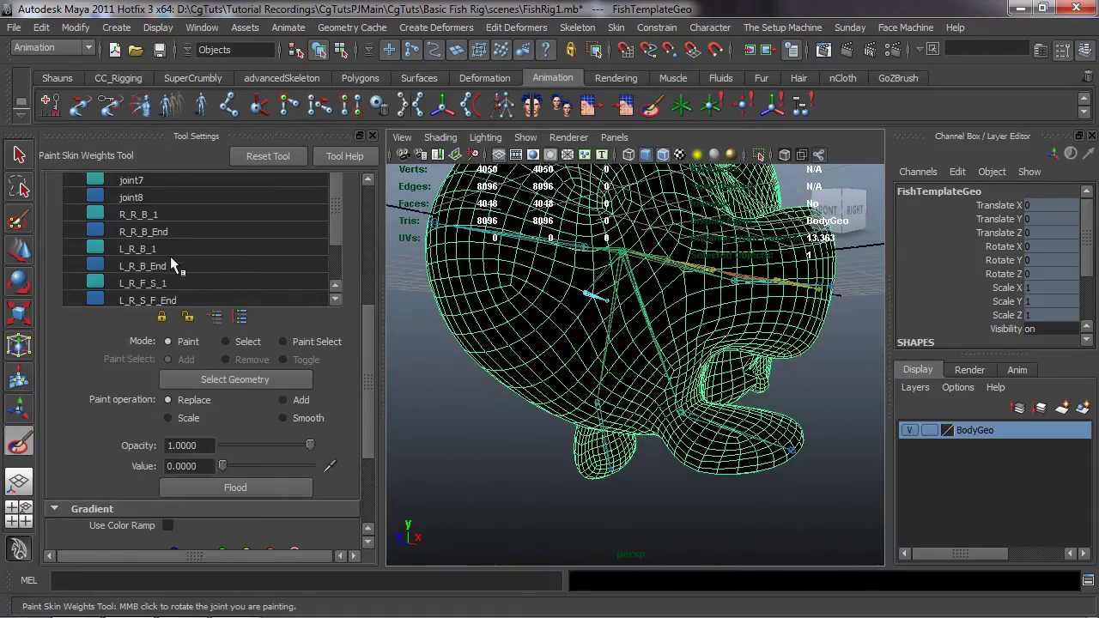
left_click(184, 283)
scroll(190, 267, "down", 1)
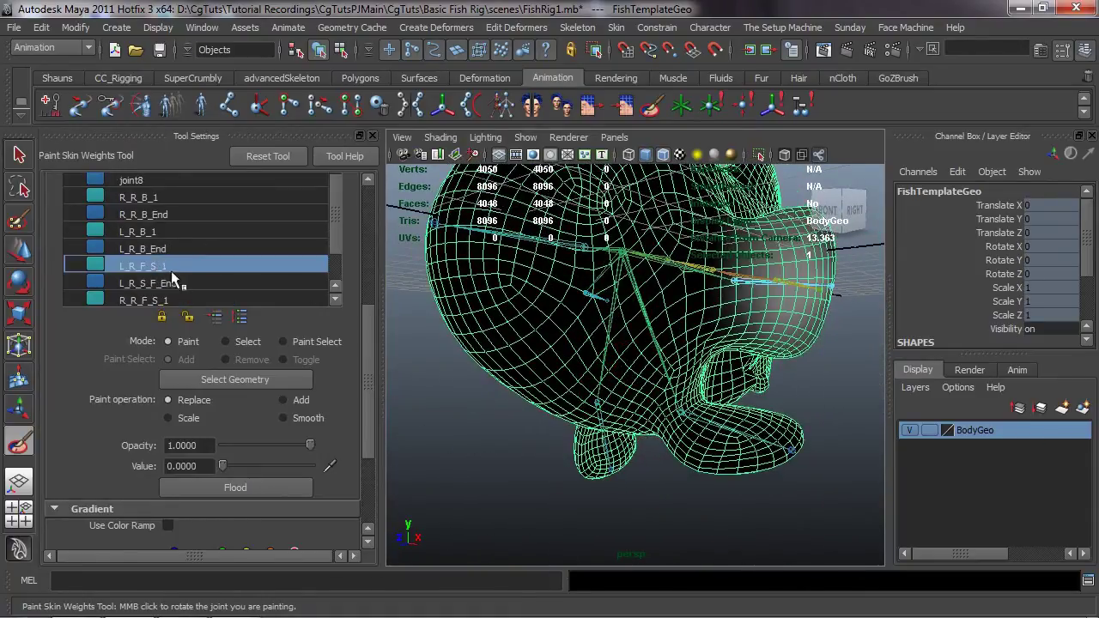
scroll(176, 276, "down", 3)
scroll(177, 276, "up", 4)
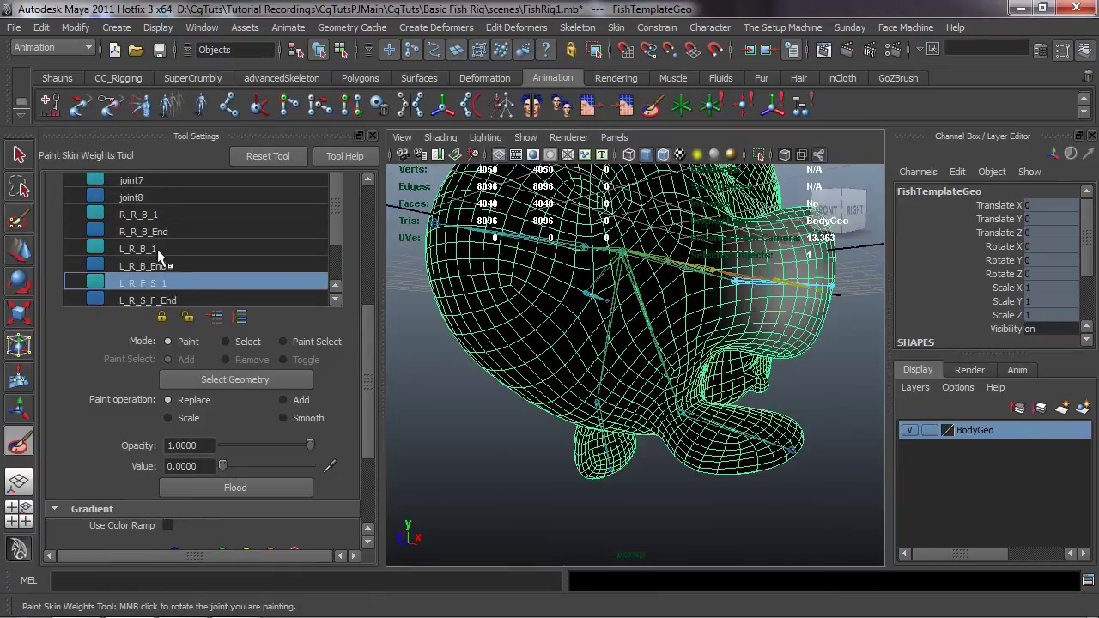
- Choose the L_R_B_1 influence and paint its weights to 0 in Replace mode over the fish's head and body sides
left_click(155, 247)
left_click_drag(515, 301, 481, 296, "alt")
left_click_drag(527, 338, 649, 318, "alt")
left_click_drag(745, 204, 759, 284, "alt")
left_click_drag(666, 210, 665, 296, "alt")
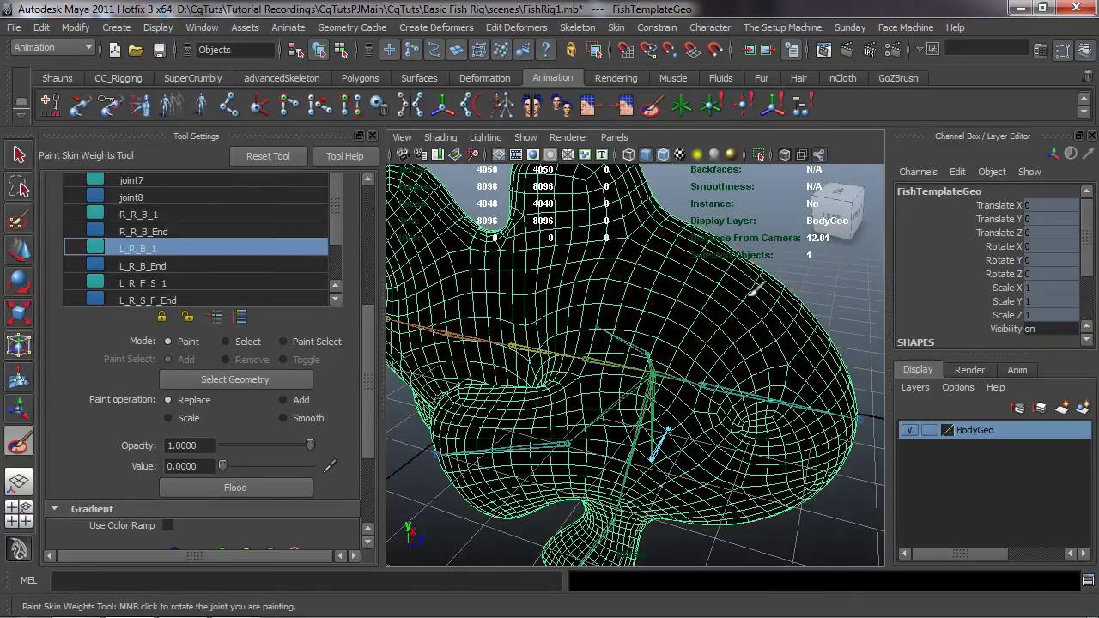
mouse_move(837, 215)
left_mouse_down("alt")
mouse_move(520, 300)
mouse_move(504, 275)
left_mouse_up("alt")
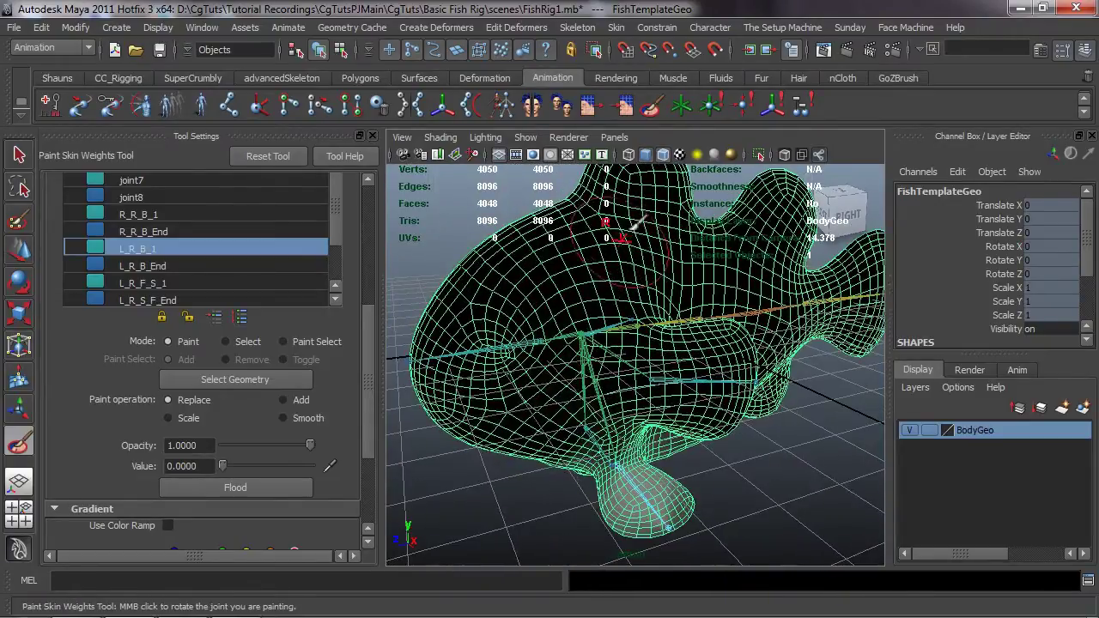
left_click_drag(638, 204, 622, 212, "alt")
left_click_drag(768, 319, 692, 372, "alt")
middle_click_drag(692, 463, 693, 351, "alt")
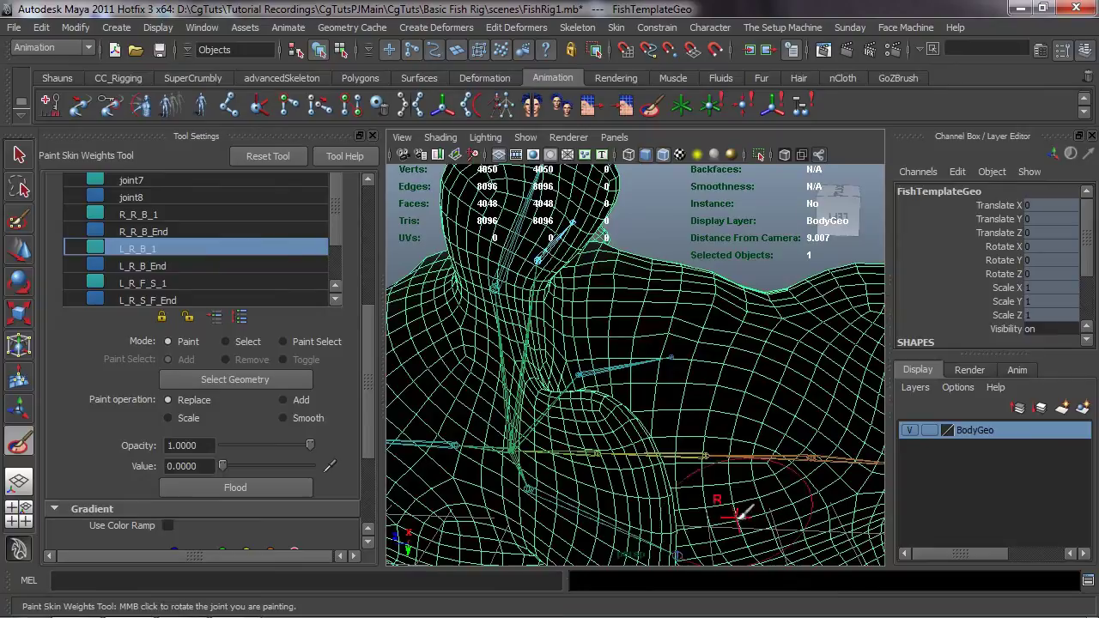
- Replace the L_R_B_1 weights with 0 along the rear flank and the dorsal fin area
scroll(728, 487, "down", 5)
middle_click_drag(726, 486, 723, 412, "alt")
scroll(723, 412, "up", 5)
left_click_drag(723, 412, 708, 400, "alt")
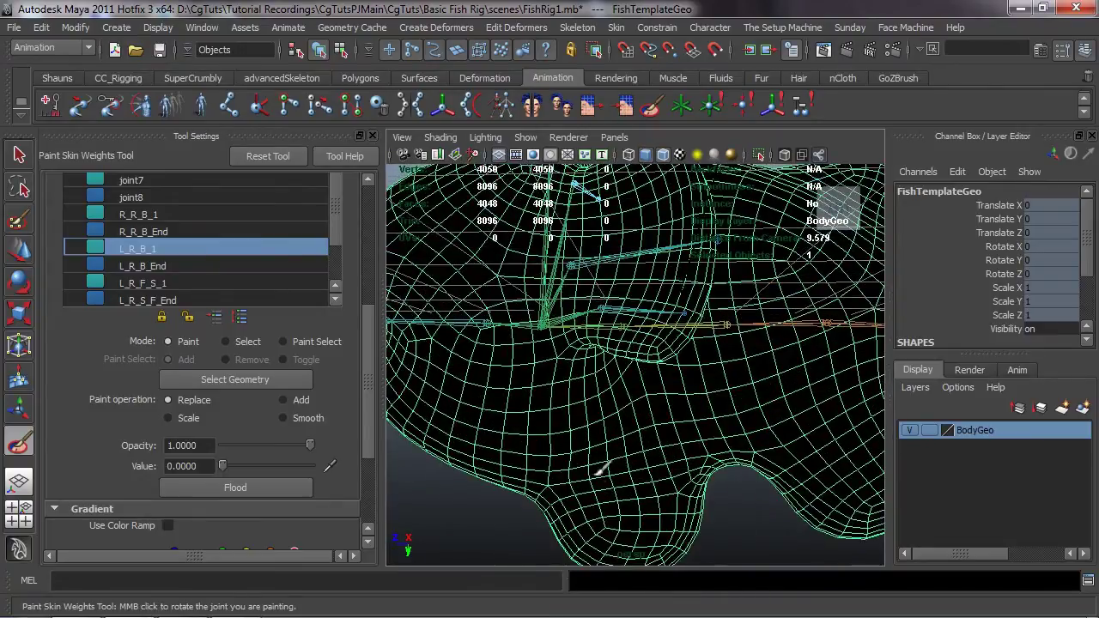
left_click_drag(783, 433, 545, 336, "alt")
mouse_move(554, 397)
left_mouse_down("alt")
mouse_move(697, 451)
mouse_move(758, 437)
mouse_move(661, 287)
mouse_move(635, 313)
mouse_move(697, 315)
mouse_move(724, 332)
mouse_move(749, 397)
left_mouse_up("alt")
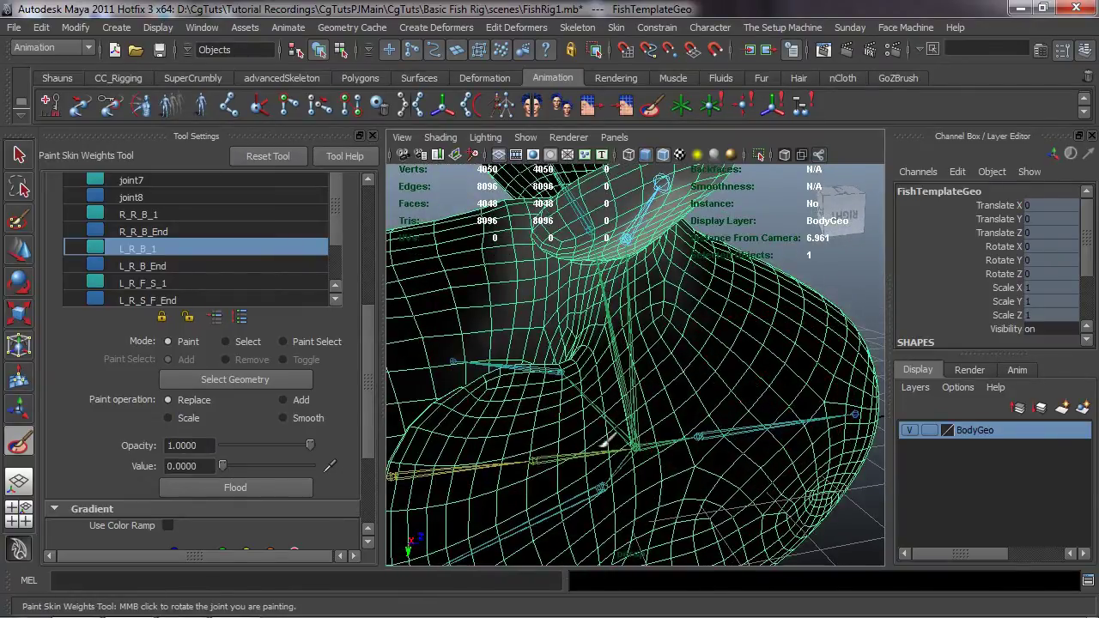
- Paint the L_R_B_1 weights to 0 on the belly and neighbouring fins around the lower fin's base
left_click_drag(495, 305, 777, 401, "alt")
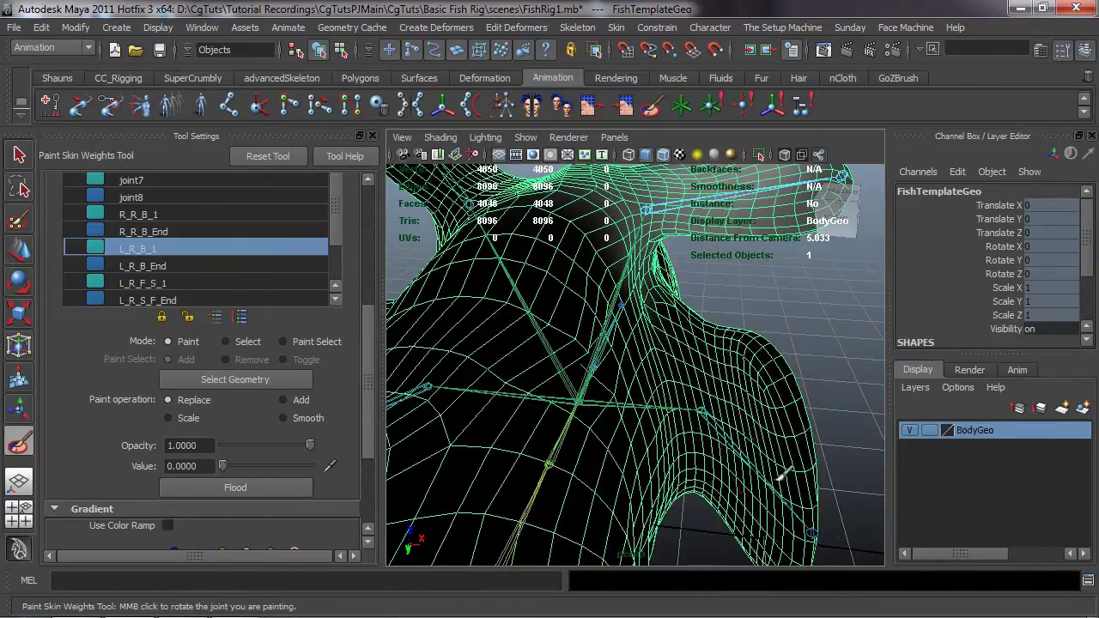
left_click_drag(759, 412, 712, 440, "alt")
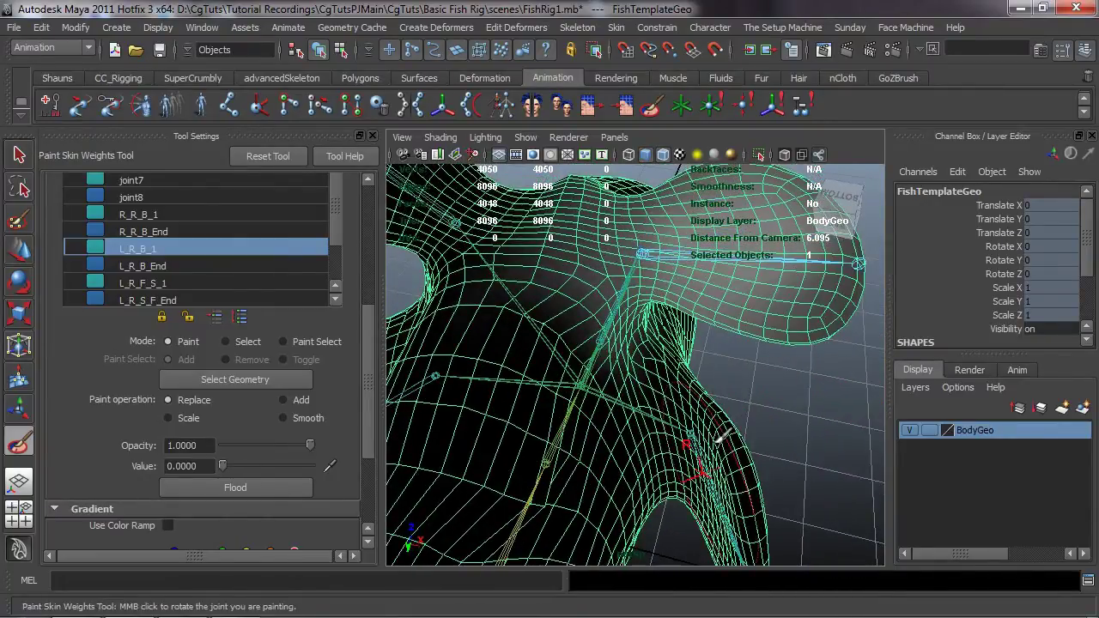
mouse_move(611, 341)
left_mouse_down("alt")
mouse_move(576, 312)
mouse_move(513, 429)
mouse_move(531, 504)
mouse_move(599, 512)
left_mouse_up("alt")
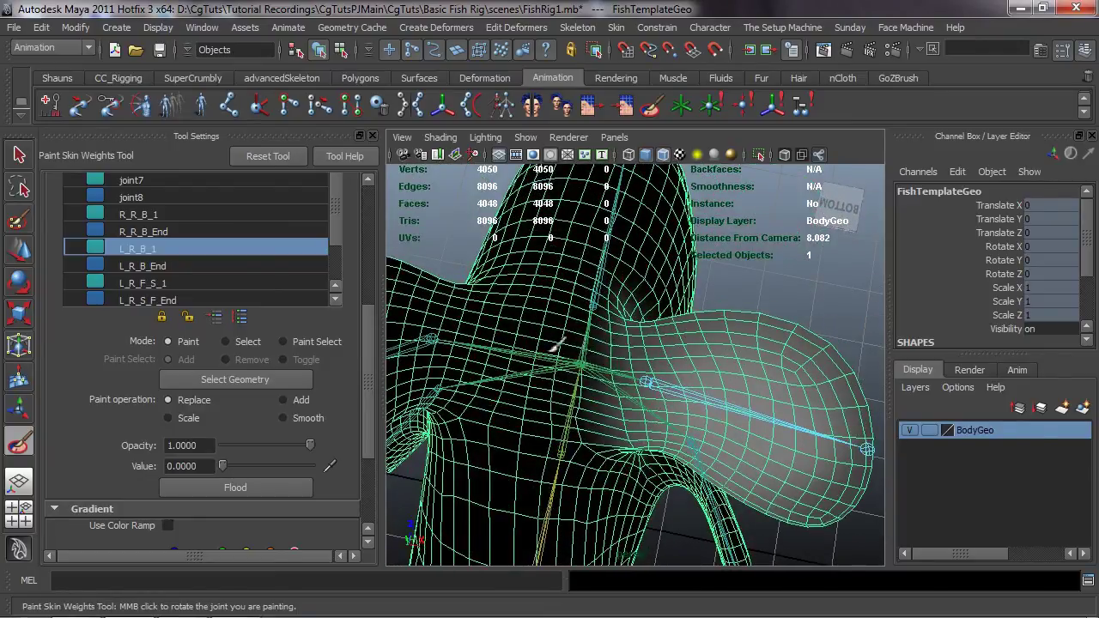
mouse_move(553, 330)
left_mouse_down("alt")
mouse_move(368, 252)
mouse_move(544, 370)
left_mouse_up("alt")
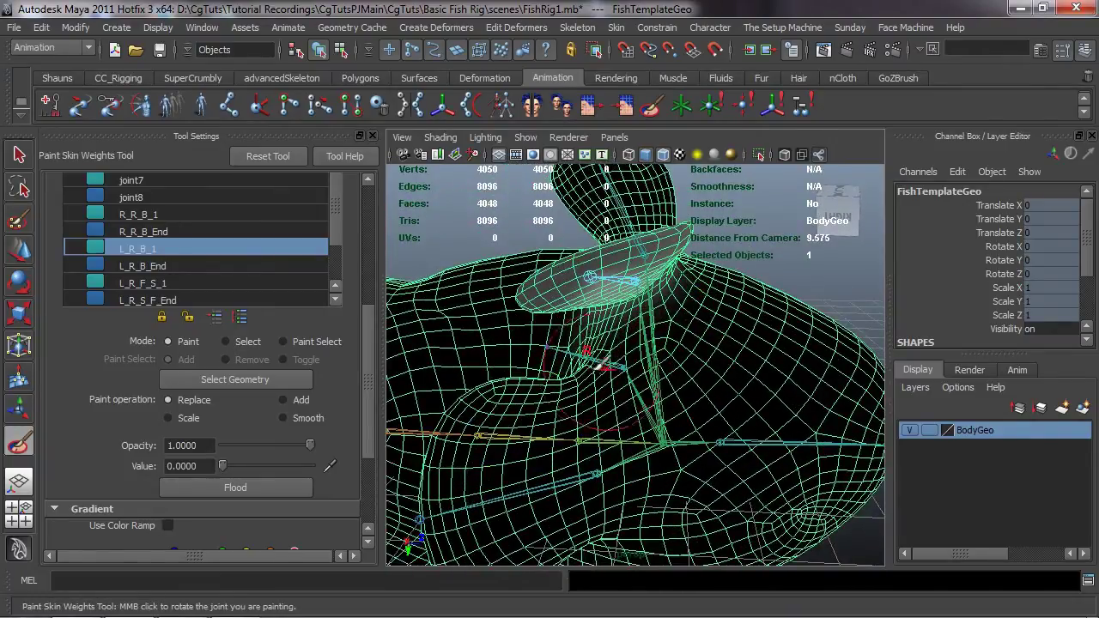
left_click_drag(648, 370, 752, 313, "alt")
left_click_drag(850, 367, 691, 406, "alt")
- Choose the L_R_B_End influence and paint its weights to 0 over the underside and rear flank
left_click(164, 265)
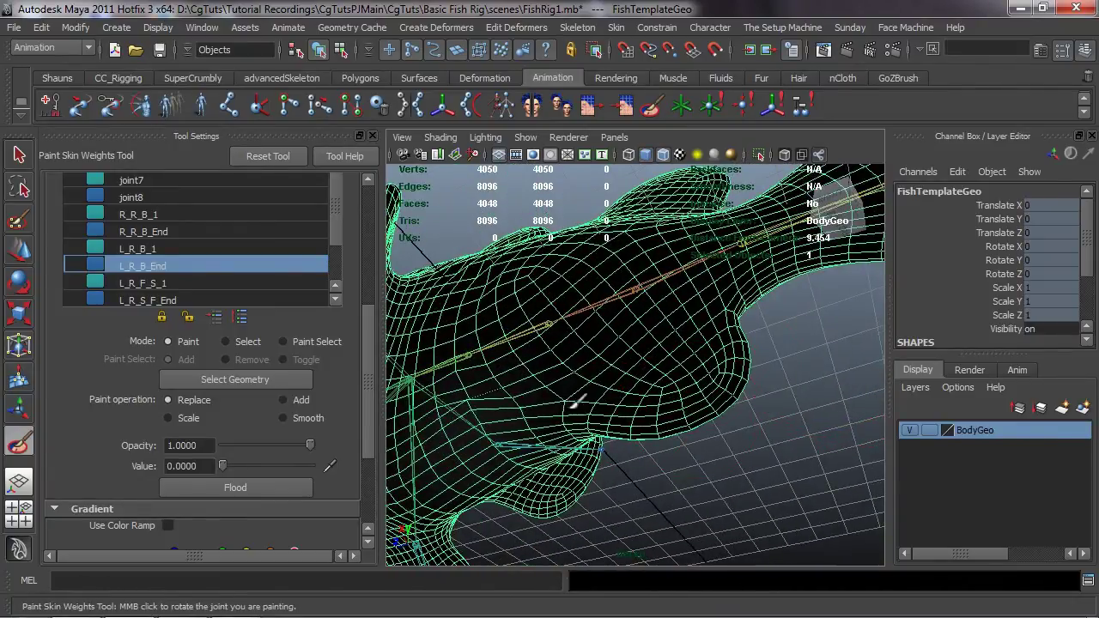
left_click_drag(468, 466, 676, 372, "alt")
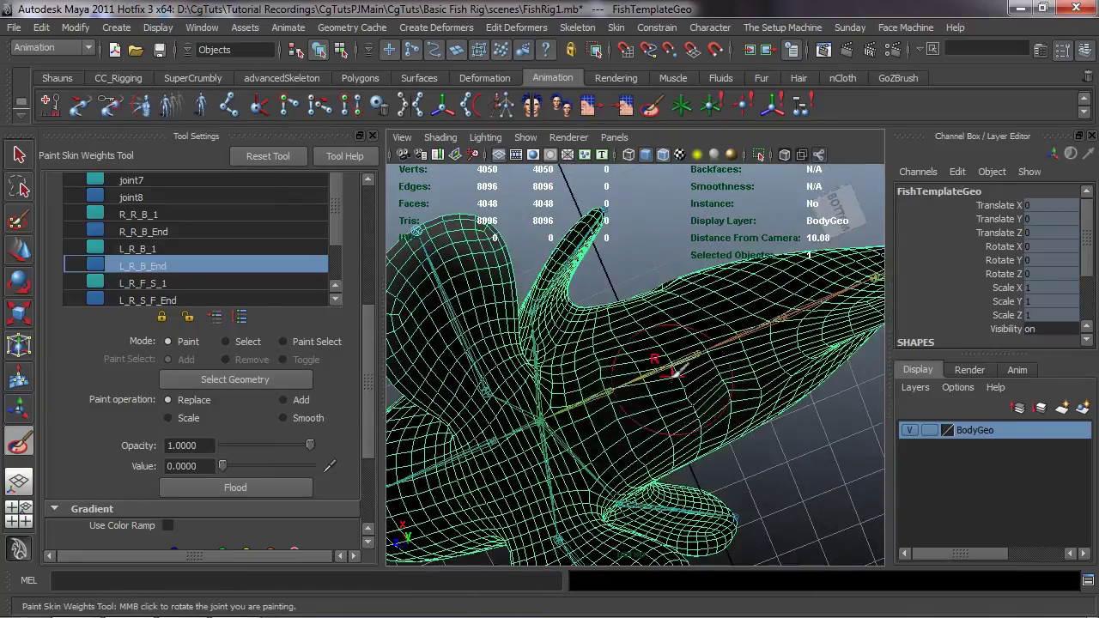
mouse_move(750, 388)
left_mouse_down("alt")
mouse_move(703, 343)
mouse_move(589, 351)
mouse_move(493, 335)
mouse_move(644, 367)
mouse_move(627, 350)
left_mouse_up("alt")
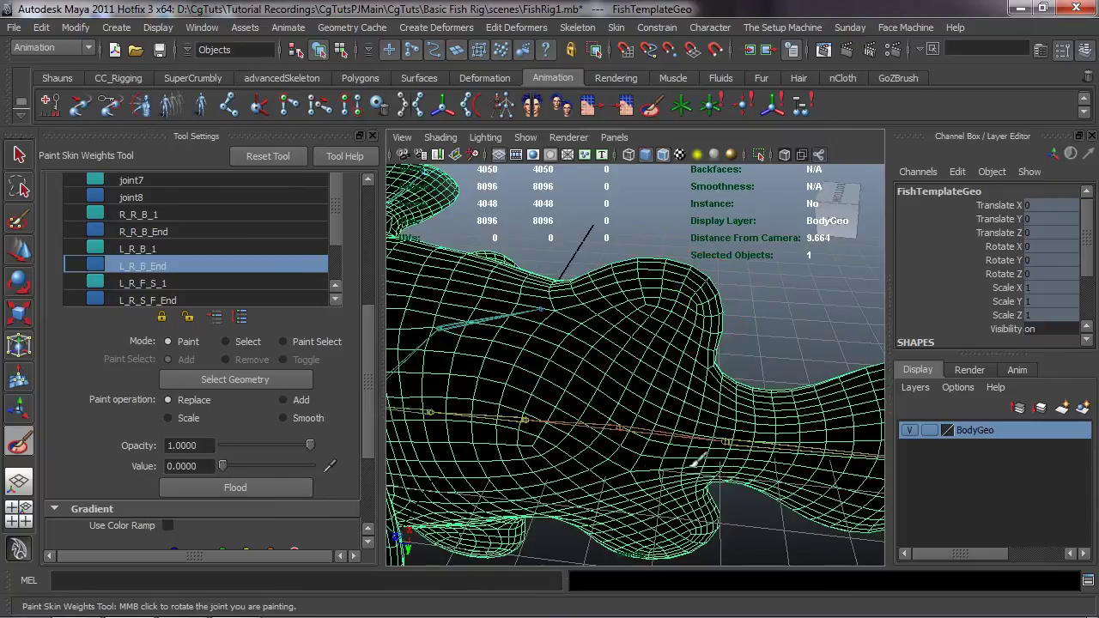
left_click_drag(696, 461, 560, 393, "alt")
left_click_drag(502, 306, 537, 422, "alt")
middle_click_drag(538, 422, 667, 419, "alt")
left_click_drag(667, 419, 648, 429, "alt")
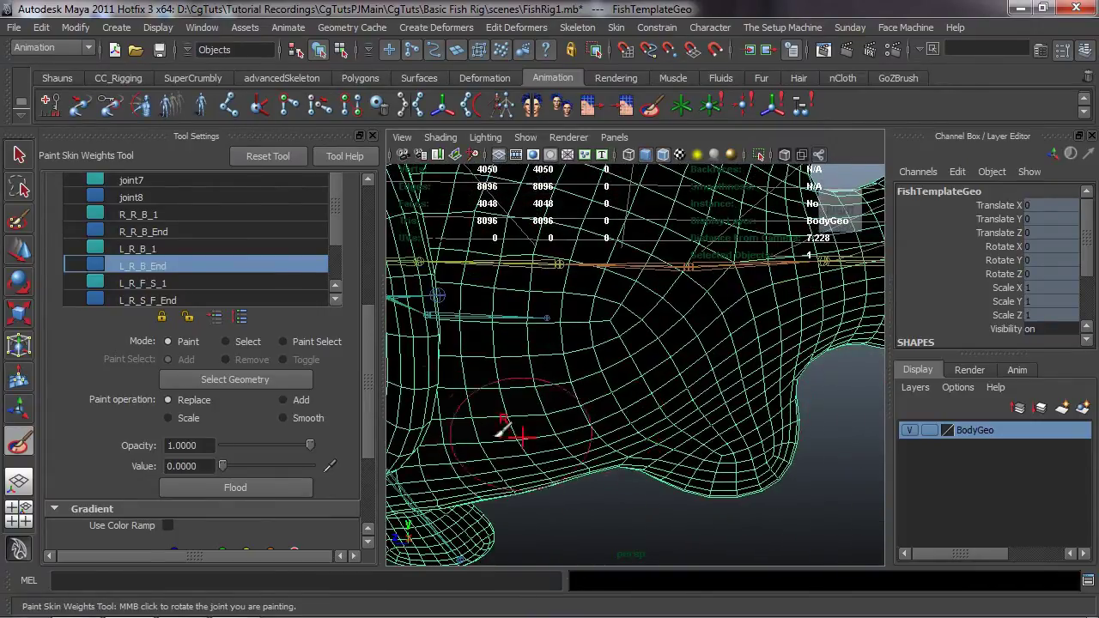
- Paint the L_R_B_End weights to 0 across the belly and the fish's left flank
mouse_move(522, 349)
left_mouse_down("alt")
mouse_move(643, 363)
mouse_move(600, 328)
left_mouse_up("alt")
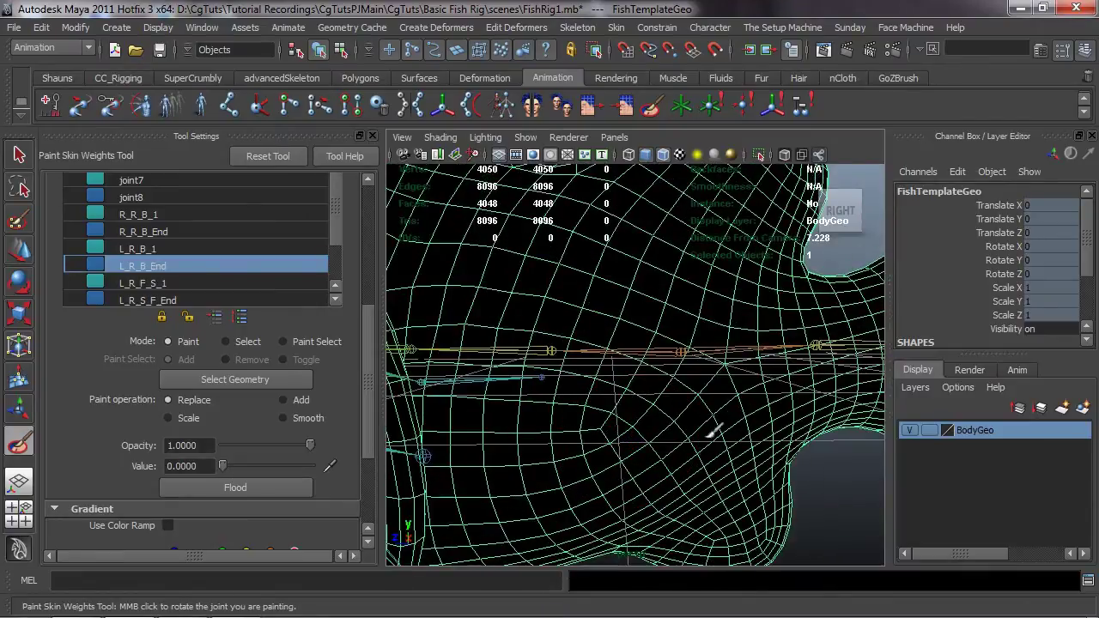
mouse_move(759, 371)
left_mouse_down("alt")
mouse_move(595, 392)
mouse_move(735, 375)
mouse_move(675, 380)
mouse_move(662, 304)
mouse_move(643, 299)
mouse_move(645, 290)
left_mouse_up("alt")
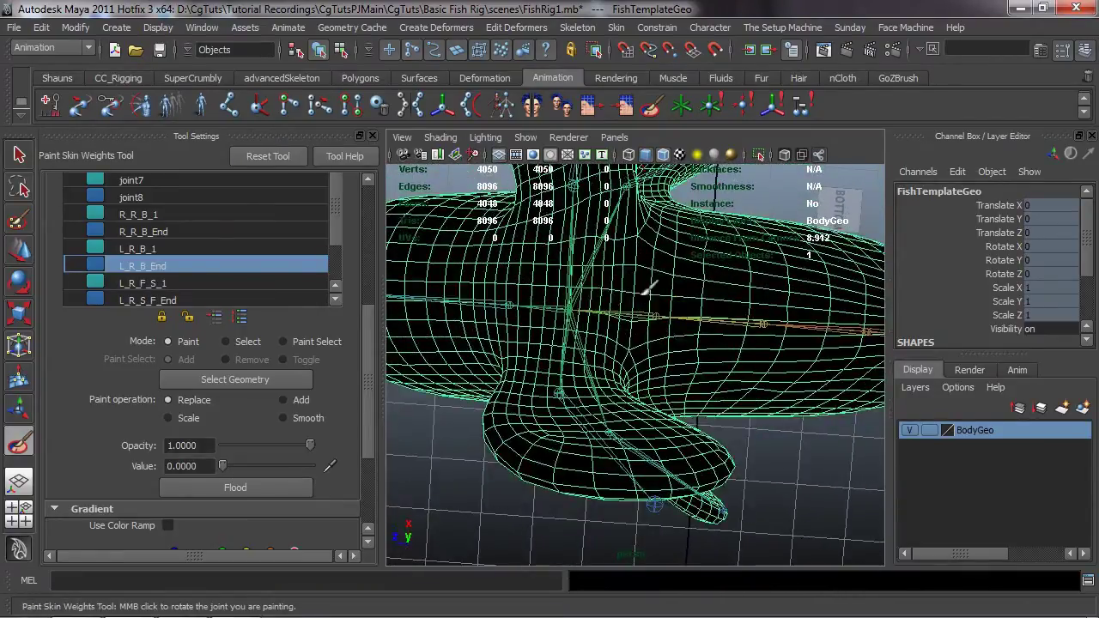
mouse_move(708, 395)
left_mouse_down("alt")
mouse_move(730, 365)
mouse_move(661, 347)
mouse_move(738, 318)
left_mouse_up("alt")
left_click_drag(788, 375, 659, 343, "alt")
mouse_move(744, 392)
left_mouse_down("alt")
mouse_move(687, 417)
mouse_move(682, 362)
left_mouse_up("alt")
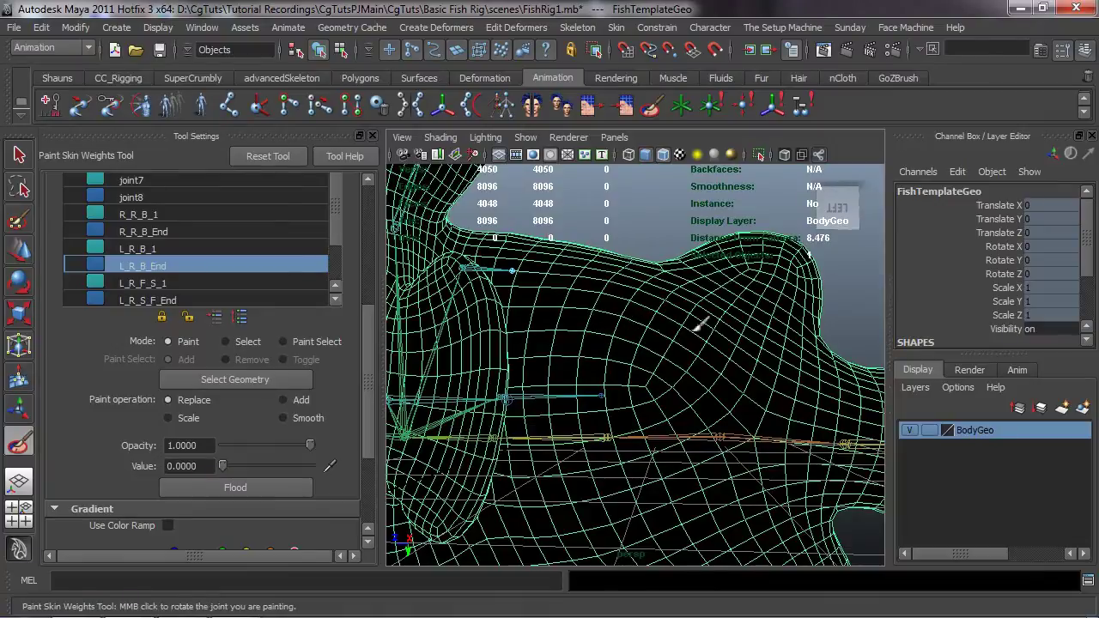
middle_click_drag(754, 403, 623, 461, "alt")
left_click_drag(623, 460, 608, 369, "alt")
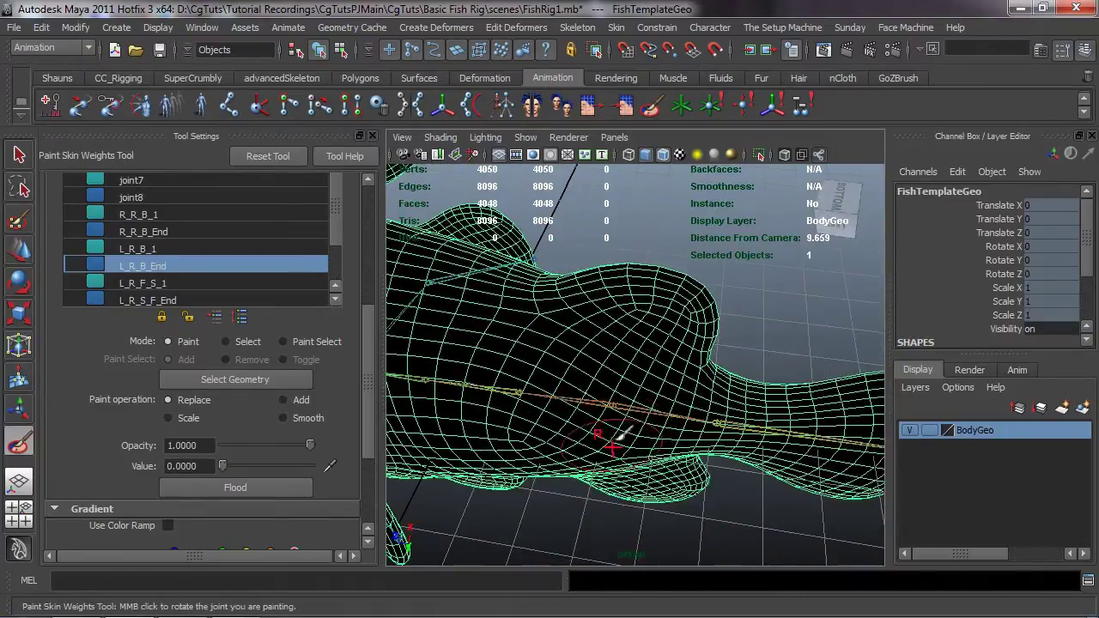
middle_click_drag(625, 399, 609, 453, "alt")
left_click_drag(570, 412, 613, 351, "alt")
- Replace the L_R_B_End weights with 0 on the head and front half of the body
key("f")
scroll(617, 363, "up", 5)
scroll(611, 353, "down", 3)
middle_click_drag(611, 355, 634, 350, "alt")
scroll(622, 376, "up", 4)
scroll(613, 394, "down", 5)
scroll(609, 402, "up", 1)
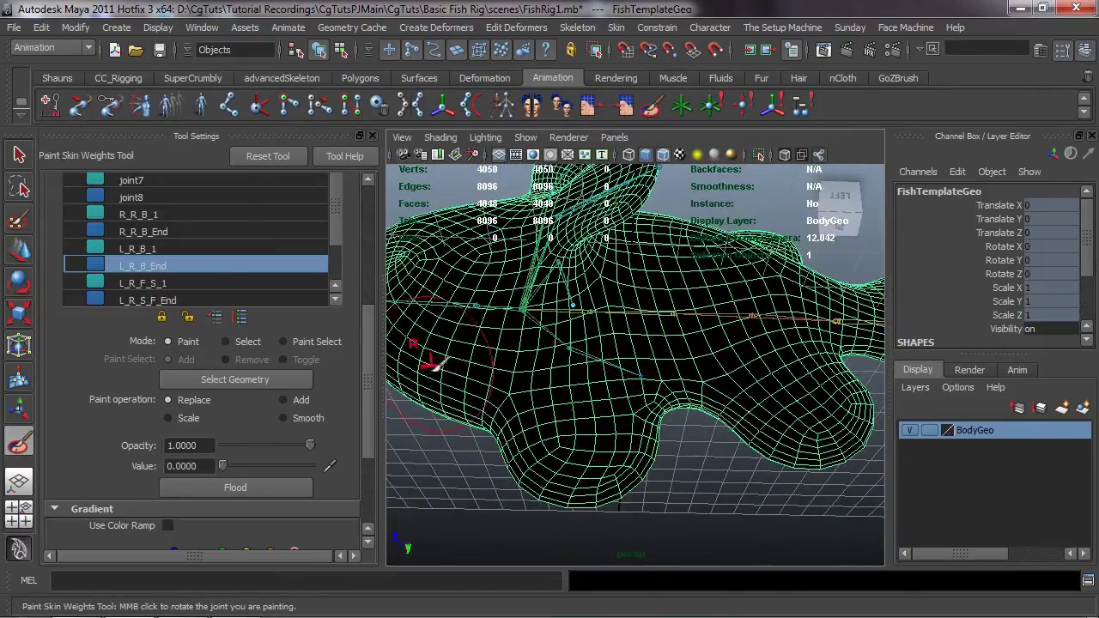
left_click_drag(673, 346, 721, 299, "alt")
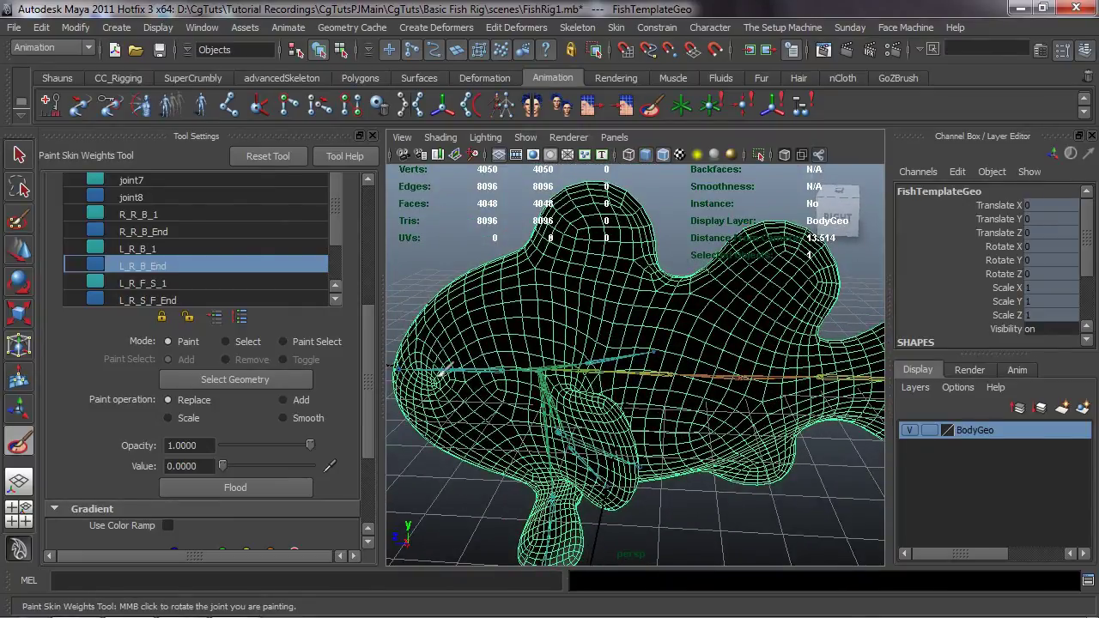
left_click_drag(426, 410, 489, 337, "alt")
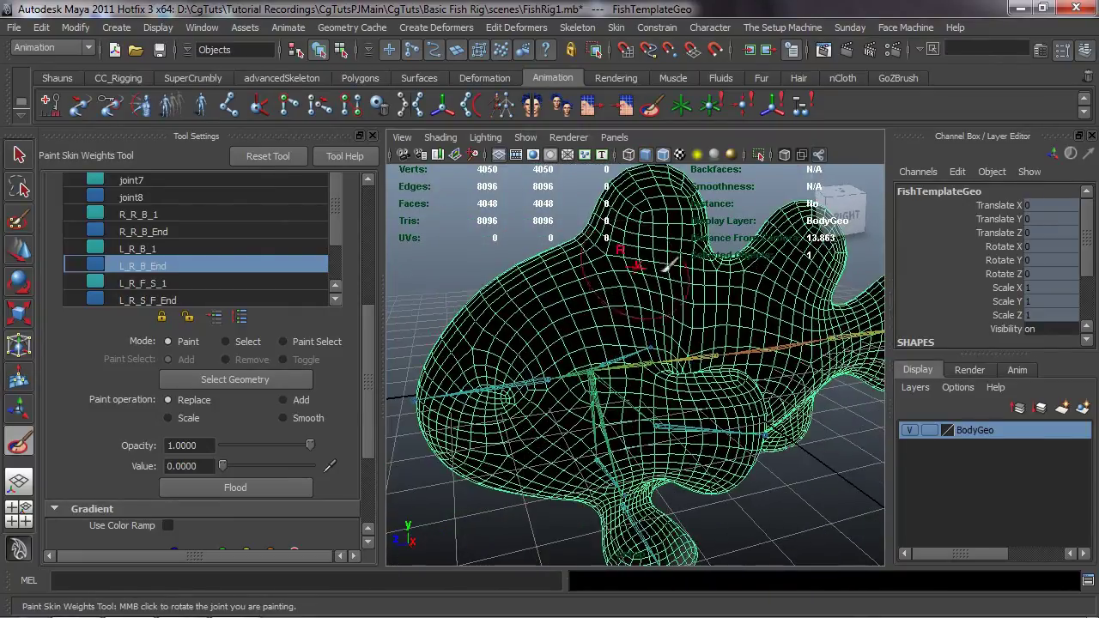
- Paint the L_R_B_End weights to 0 over the upper back, dorsal fins and tail fin
scroll(595, 319, "up", 6)
mouse_move(780, 335)
left_mouse_down("alt")
mouse_move(623, 332)
mouse_move(766, 330)
left_mouse_up("alt")
left_click_drag(663, 328, 711, 392, "alt")
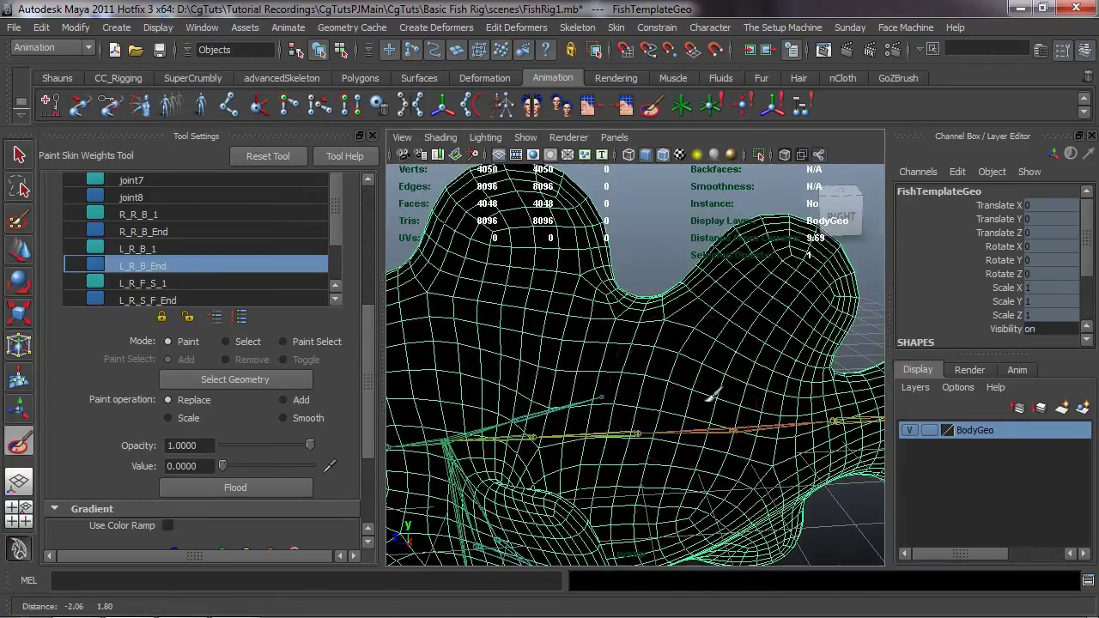
left_click_drag(599, 318, 645, 247, "alt")
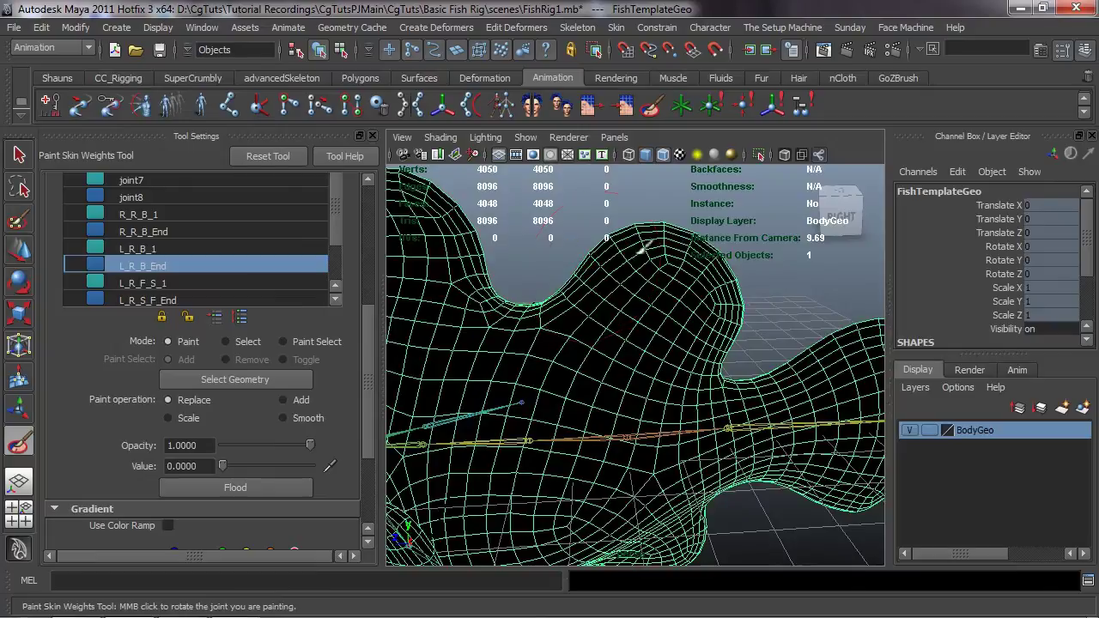
left_click_drag(711, 330, 738, 301, "alt")
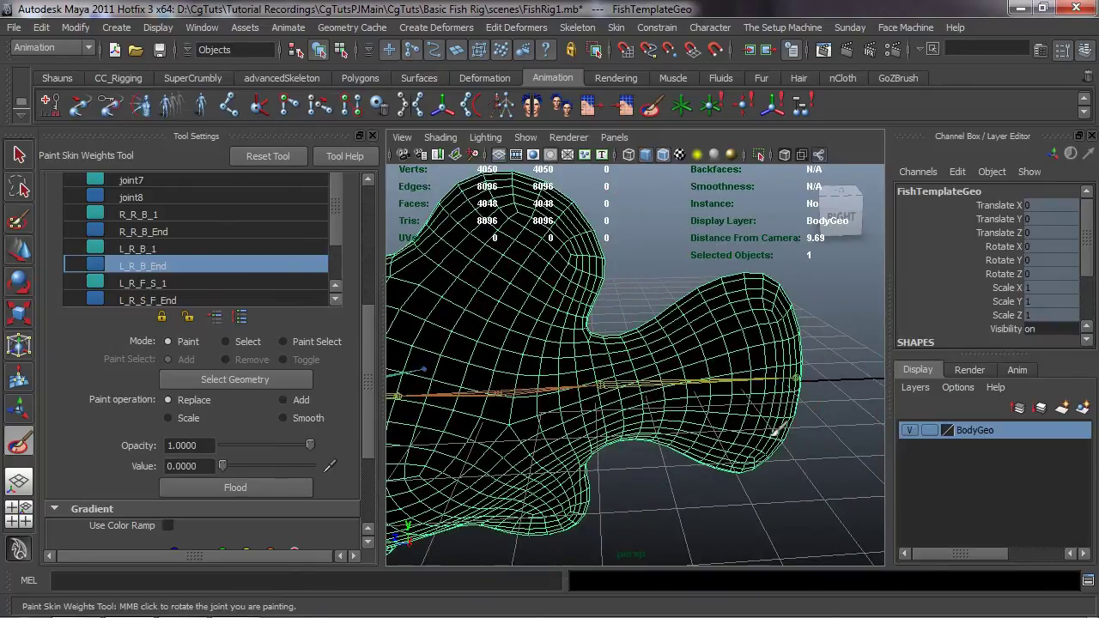
left_click_drag(659, 445, 387, 419, "alt")
scroll(539, 418, "down", 3)
- Paint the L_R_B_End weights to 0 around the lower fins and their bases
left_click_drag(540, 417, 635, 352, "alt")
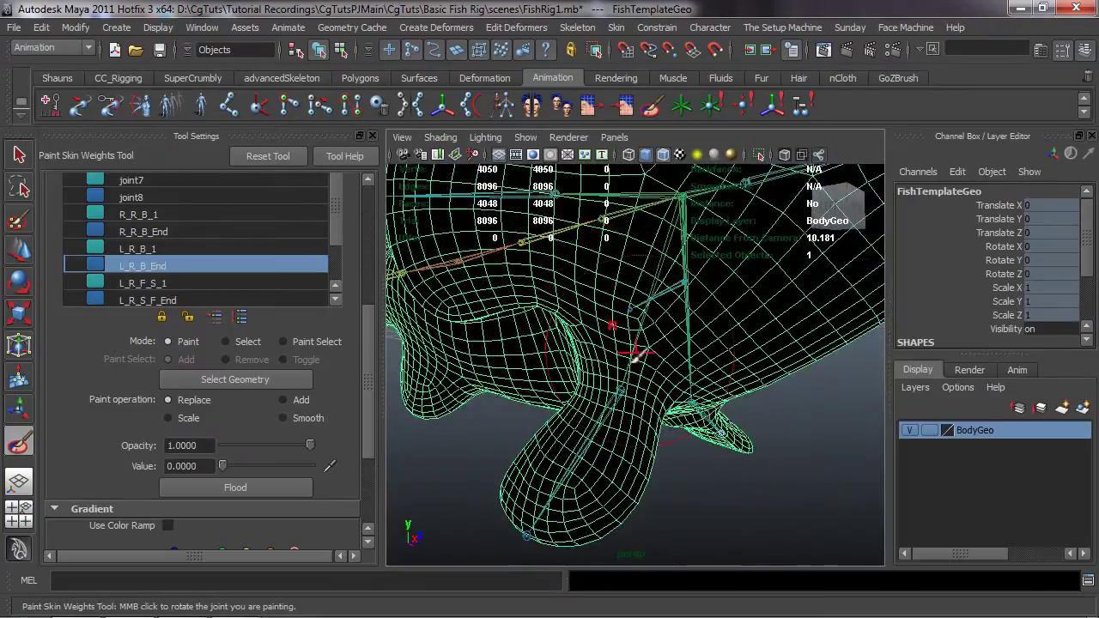
left_click_drag(564, 474, 526, 444, "alt")
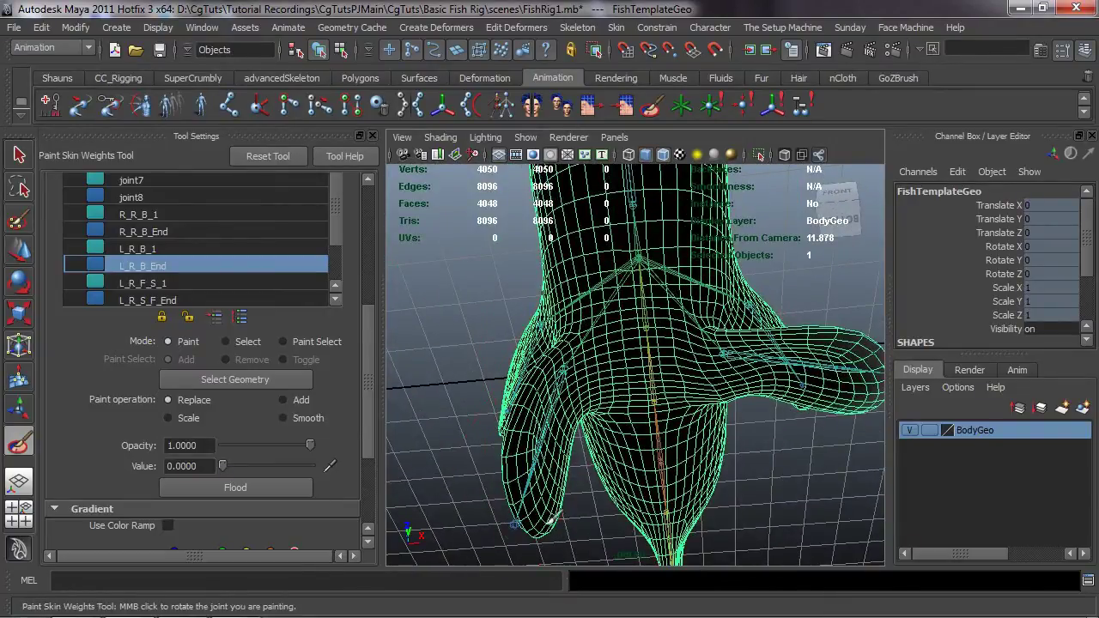
left_click_drag(620, 447, 594, 400, "alt")
- Rotate the L_R_B_1 joint to about 19, -53.2 and -30 degrees in X, Y and Z to check the fin's deformation
key("w")
left_click(632, 347)
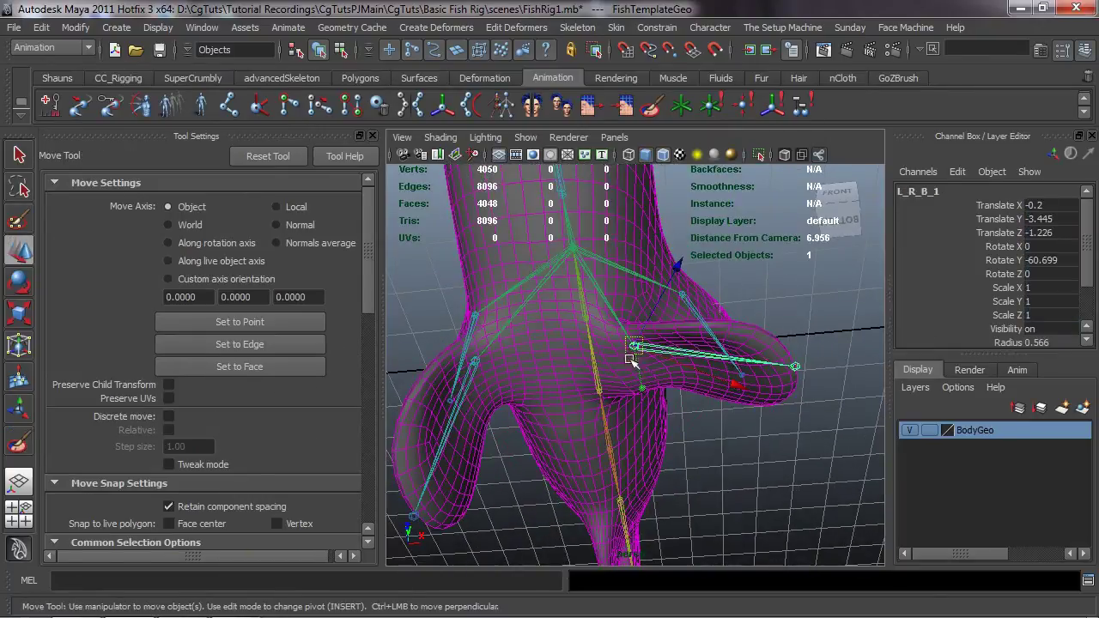
key("e")
left_click_drag(684, 376, 450, 402)
left_click_drag(566, 447, 675, 407)
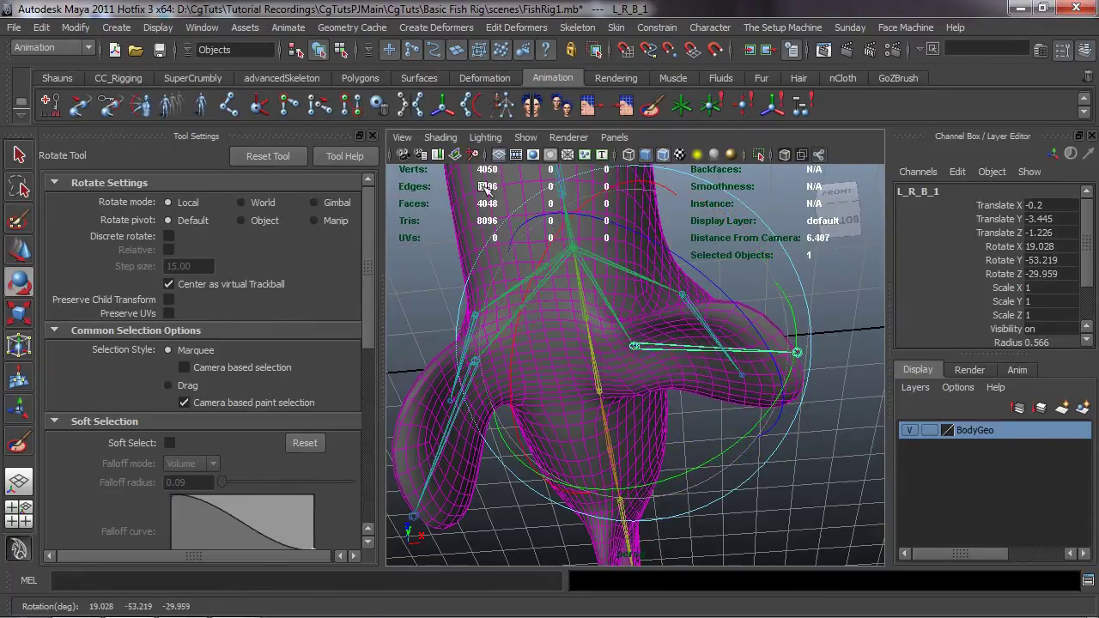
- Reopen Paint Skin Weights on the fish mesh and examine the L_R_F_S_1 joint's influence around the fins
left_click(486, 190)
left_click(651, 104)
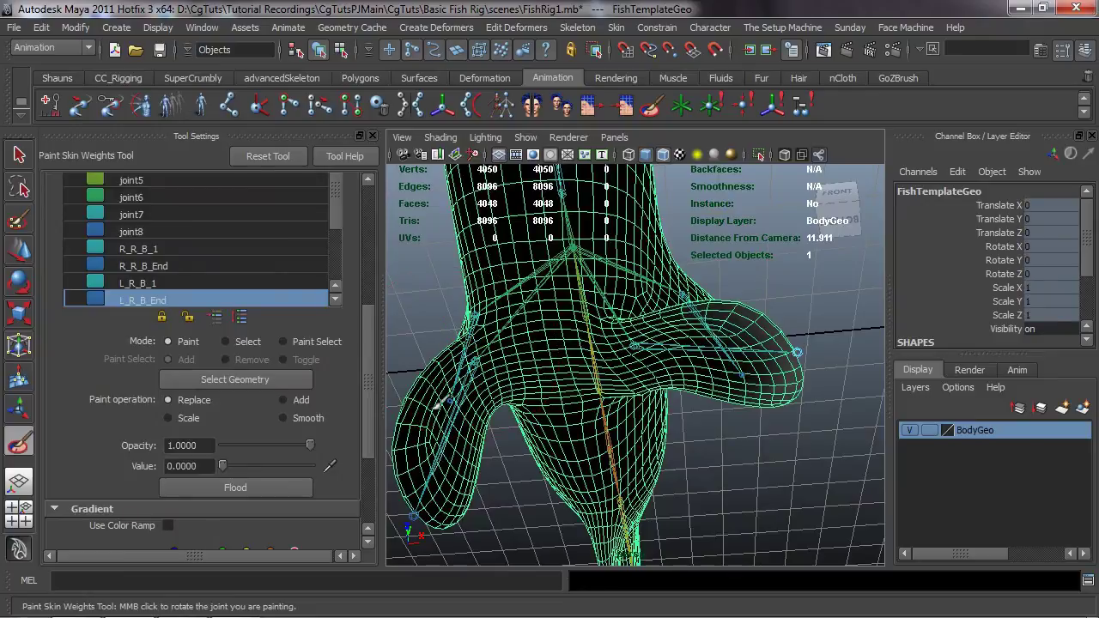
scroll(193, 268, "down", 2)
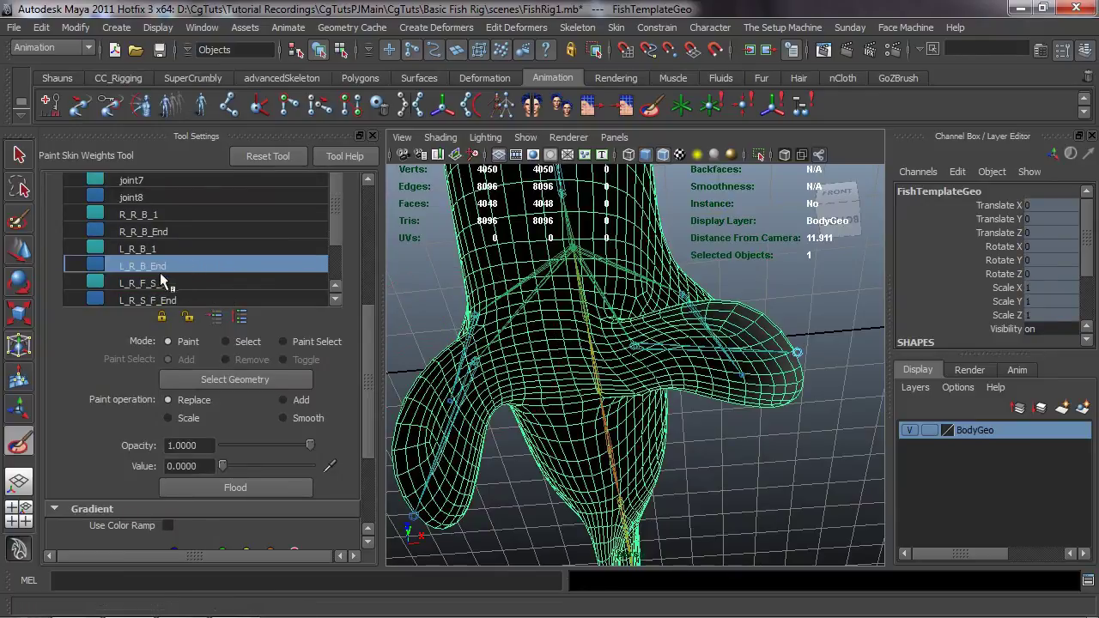
left_click(193, 283)
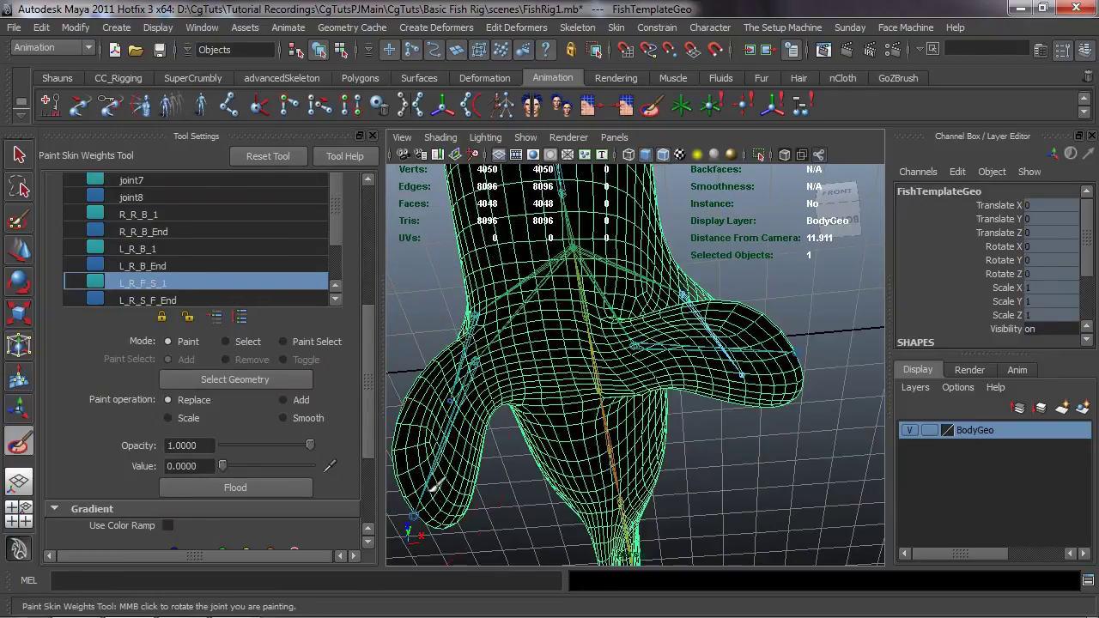
left_click_drag(534, 383, 509, 425, "alt")
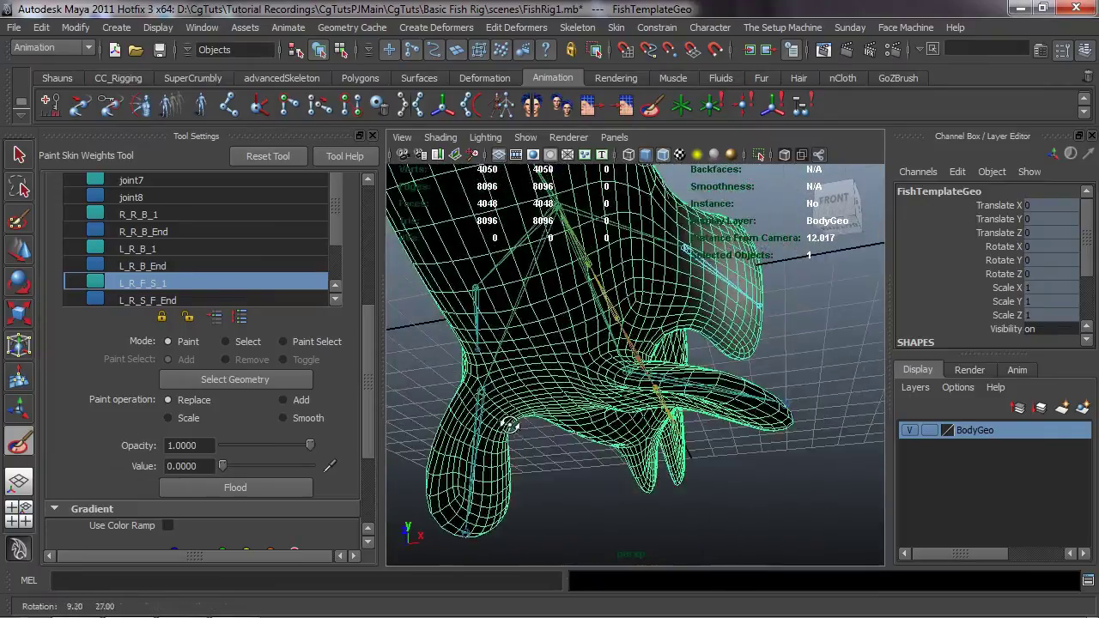
- Paint the L_R_B_1 weights to 0 on the lower fin opposite its own fin
left_click(150, 250)
left_click_drag(451, 367, 485, 371, "alt")
middle_click_drag(485, 371, 486, 418)
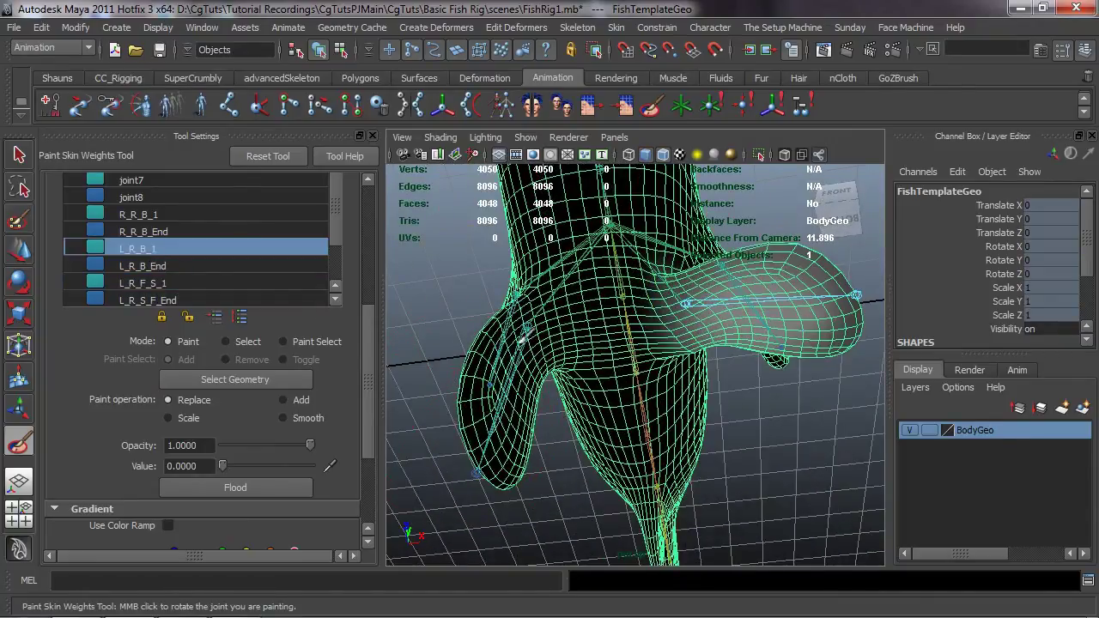
mouse_move(500, 439)
left_mouse_down("alt")
mouse_move(606, 491)
mouse_move(625, 533)
left_mouse_up("alt")
mouse_move(550, 496)
left_mouse_down("alt")
mouse_move(767, 500)
mouse_move(880, 431)
left_mouse_up("alt")
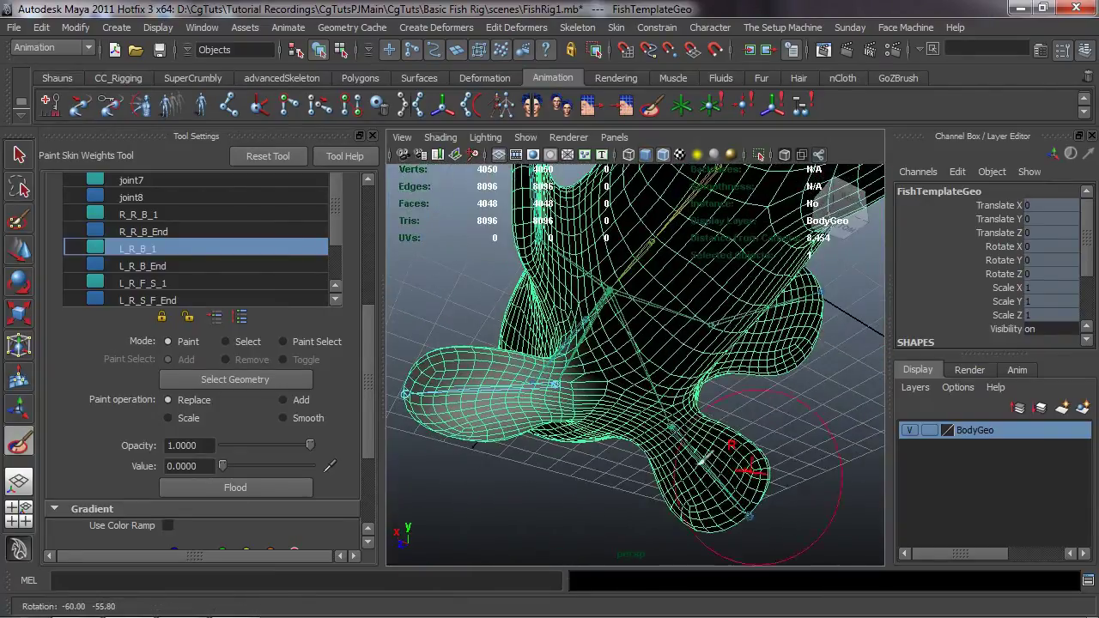
- Paint the L_R_B_End weights to 0 on the opposite lower fin and around its base
left_click(167, 270)
mouse_move(532, 385)
left_mouse_down("alt")
mouse_move(662, 380)
mouse_move(679, 410)
left_mouse_up("alt")
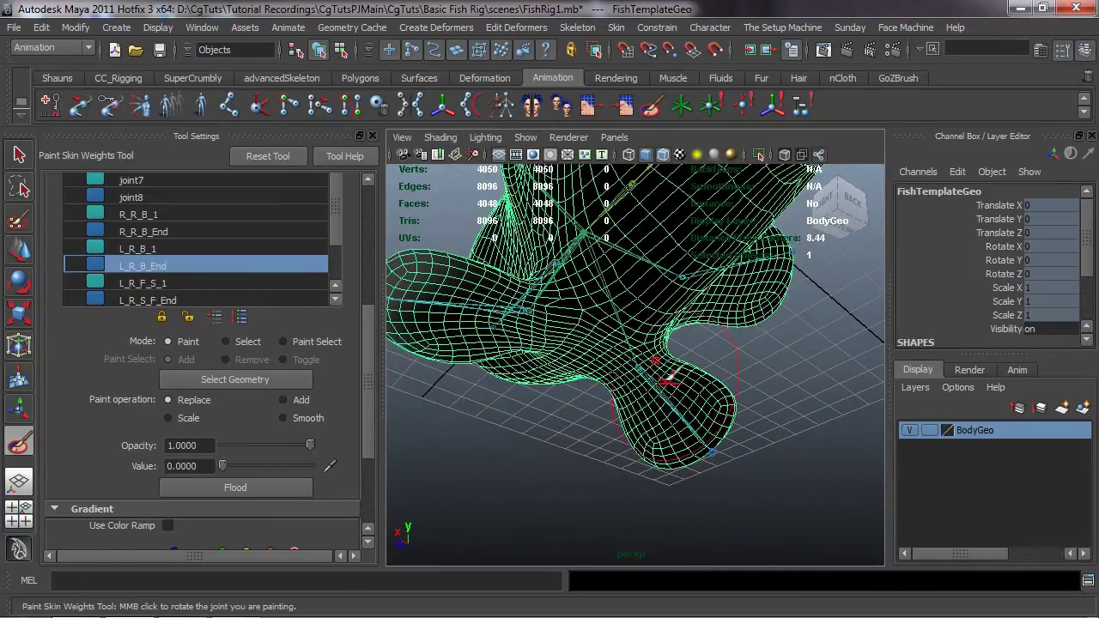
mouse_move(682, 377)
left_mouse_down("alt")
mouse_move(626, 449)
mouse_move(649, 384)
mouse_move(549, 449)
mouse_move(479, 448)
mouse_move(577, 394)
mouse_move(497, 375)
mouse_move(554, 392)
left_mouse_up("alt")
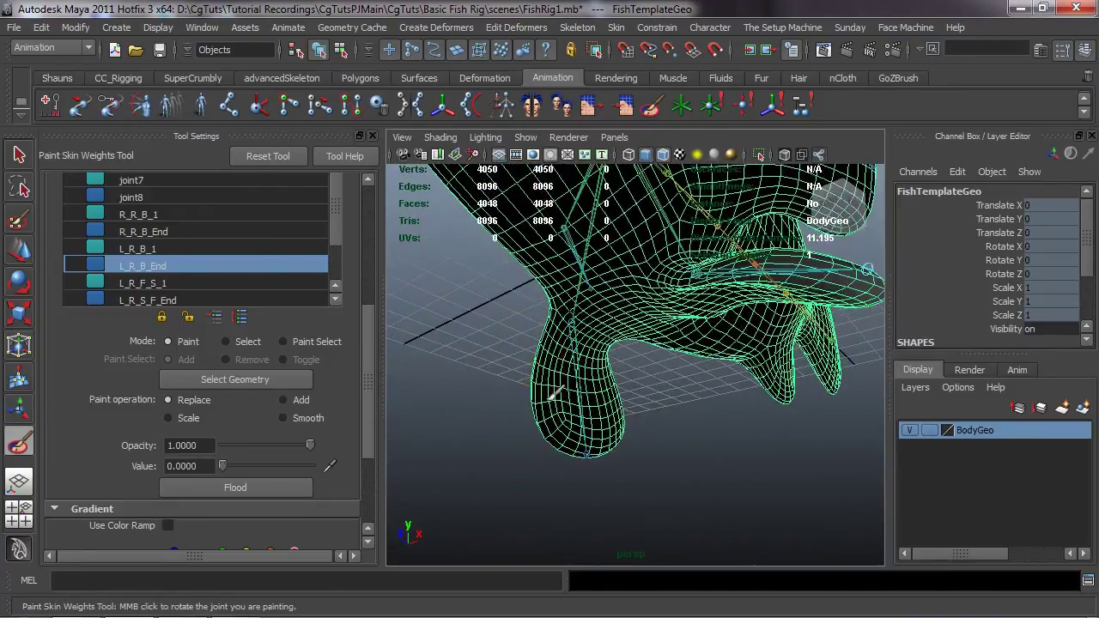
mouse_move(636, 433)
left_mouse_down("alt")
mouse_move(584, 447)
mouse_move(564, 387)
mouse_move(704, 449)
mouse_move(635, 440)
mouse_move(586, 363)
left_mouse_up("alt")
left_click_drag(612, 244, 642, 261, "alt")
- Paint the L_R_B_1 weights to 0 over the side of the body and the head
left_click(189, 249)
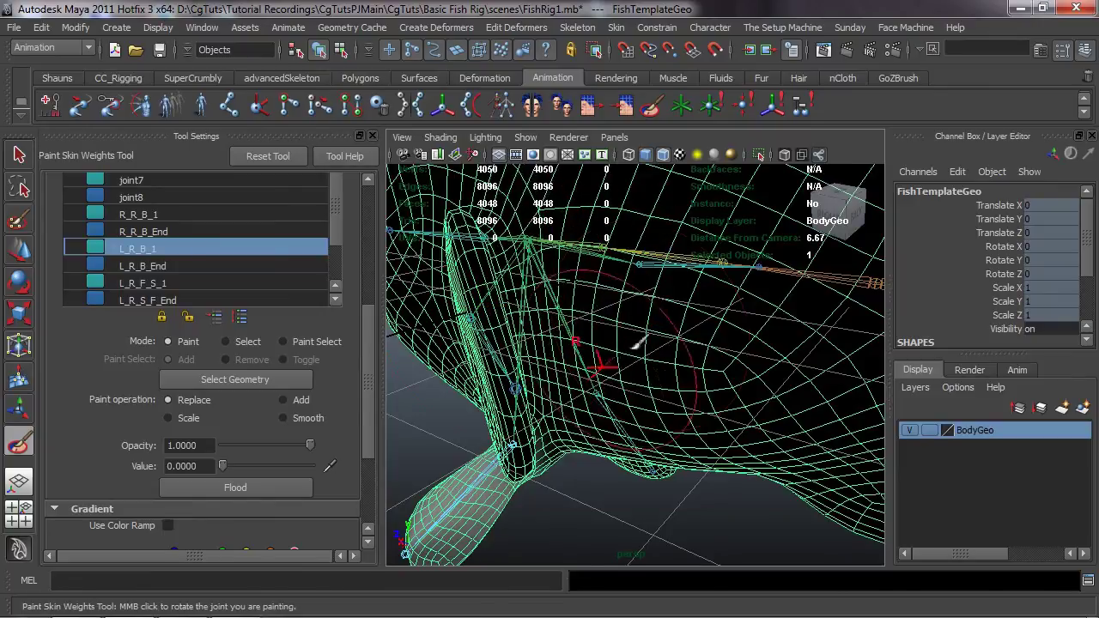
left_click_drag(635, 343, 695, 449, "alt")
left_click_drag(508, 381, 442, 421, "alt")
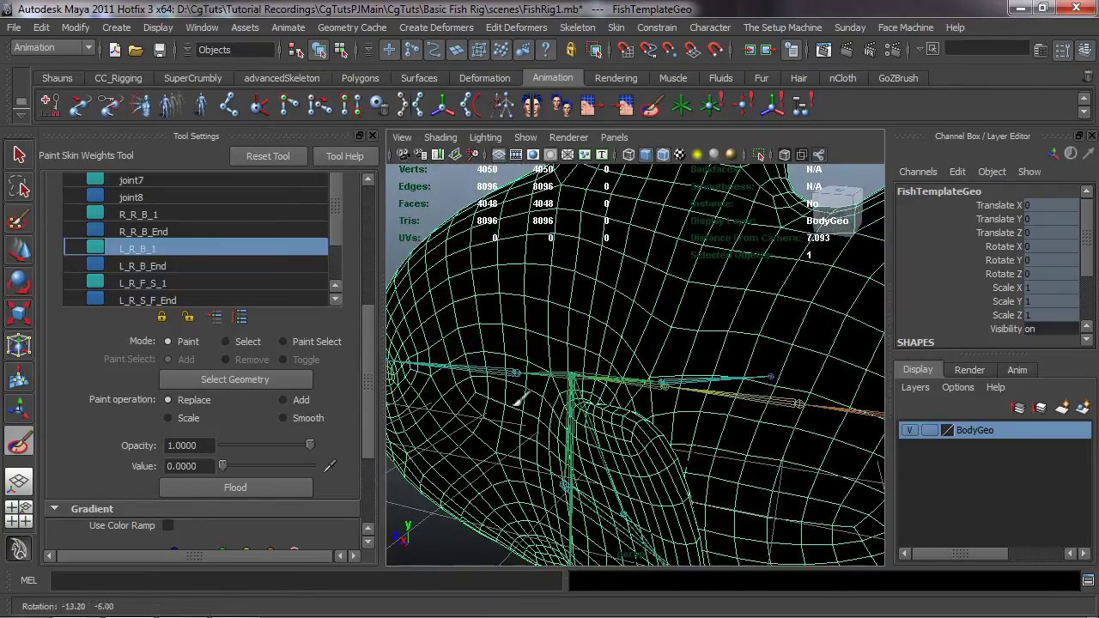
left_click_drag(542, 323, 646, 377, "alt")
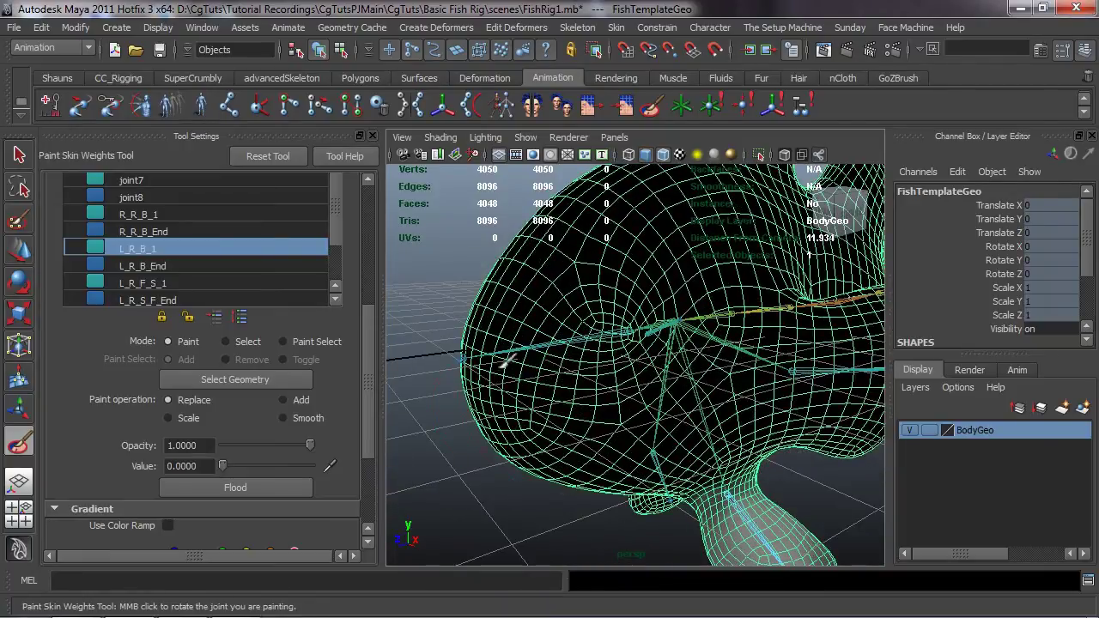
left_click_drag(634, 257, 562, 304, "alt")
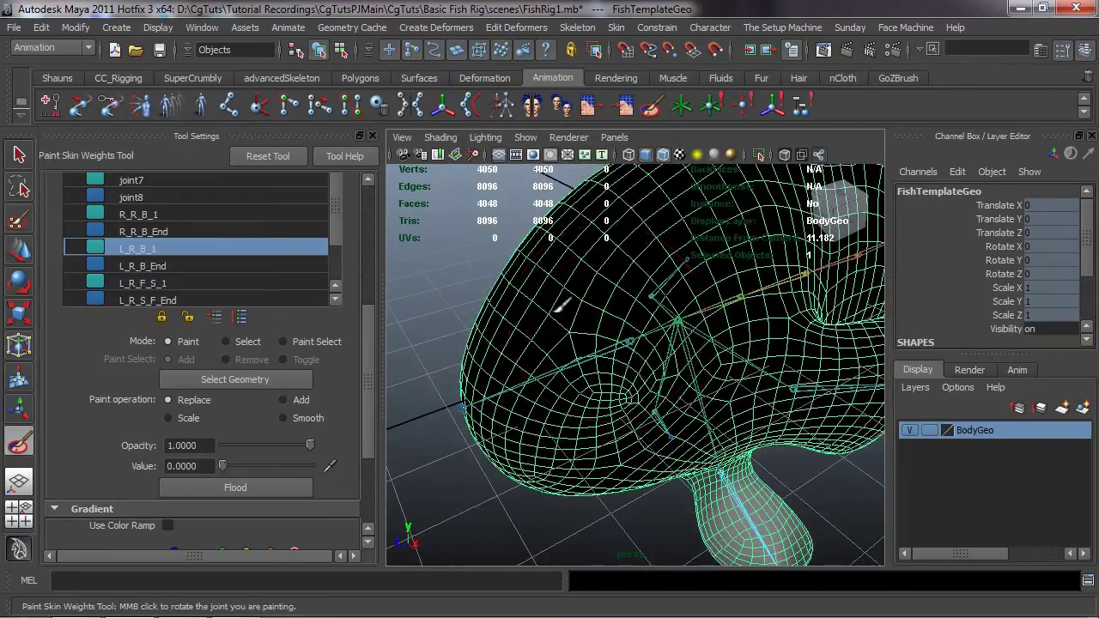
left_click_drag(567, 451, 542, 342, "alt")
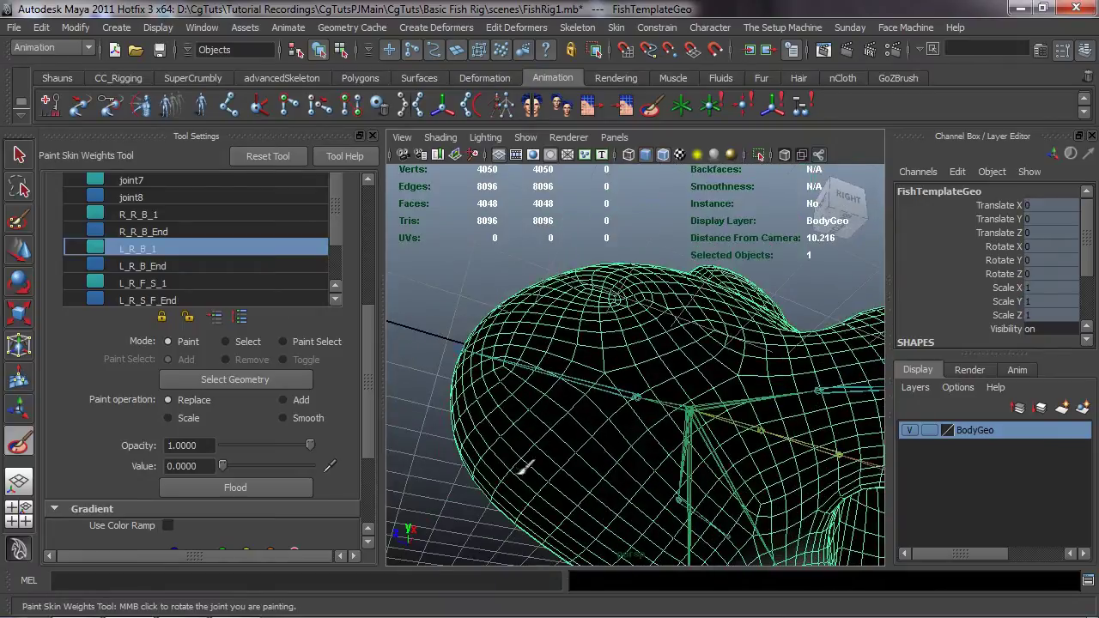
middle_click_drag(521, 421, 513, 343, "alt")
mouse_move(514, 343)
left_mouse_down("alt")
mouse_move(464, 375)
mouse_move(494, 393)
left_mouse_up("alt")
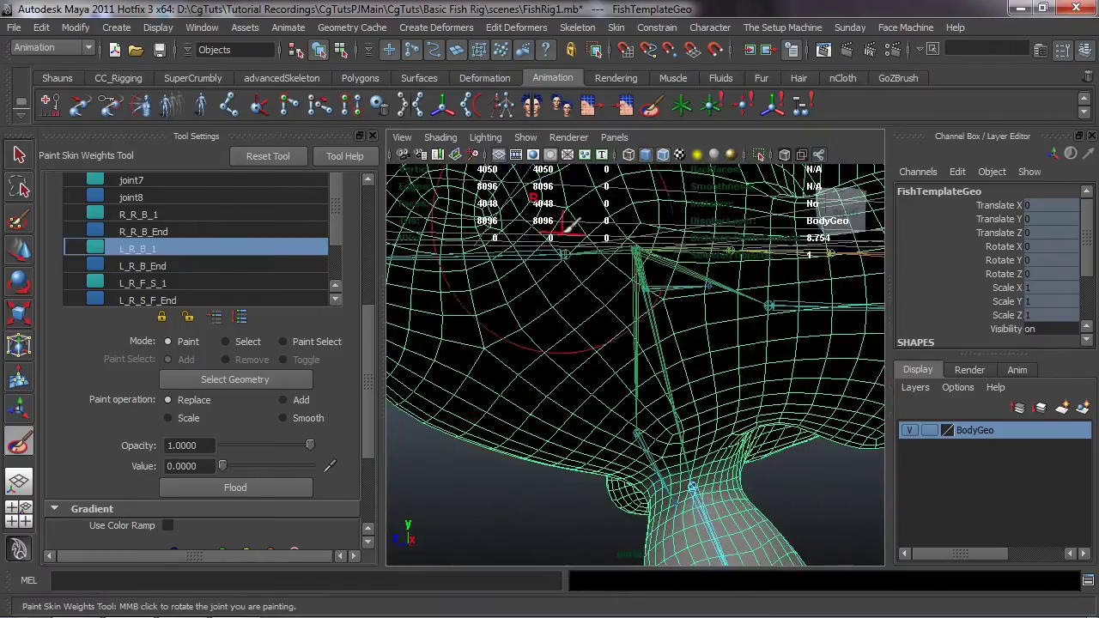
- Paint the L_R_B_1 weights to 0 over the upper flank and the base of the dorsal fins
mouse_move(558, 345)
left_mouse_down("alt")
mouse_move(564, 326)
mouse_move(574, 341)
left_mouse_up("alt")
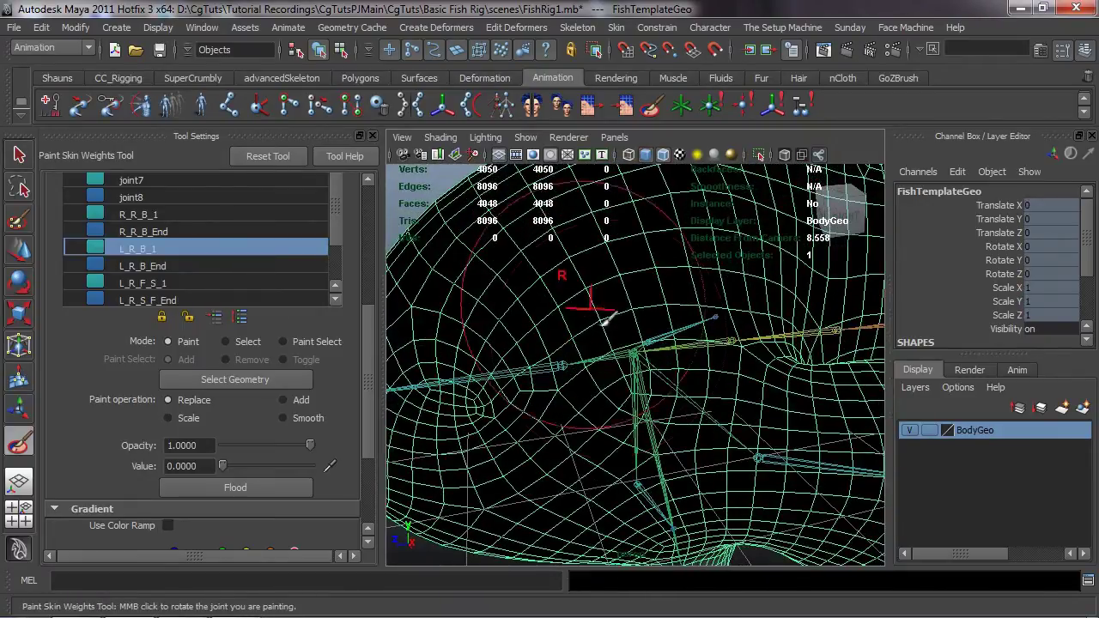
middle_click_drag(642, 352, 553, 373, "alt")
left_click_drag(553, 373, 541, 303, "alt")
middle_click_drag(736, 274, 738, 376, "alt")
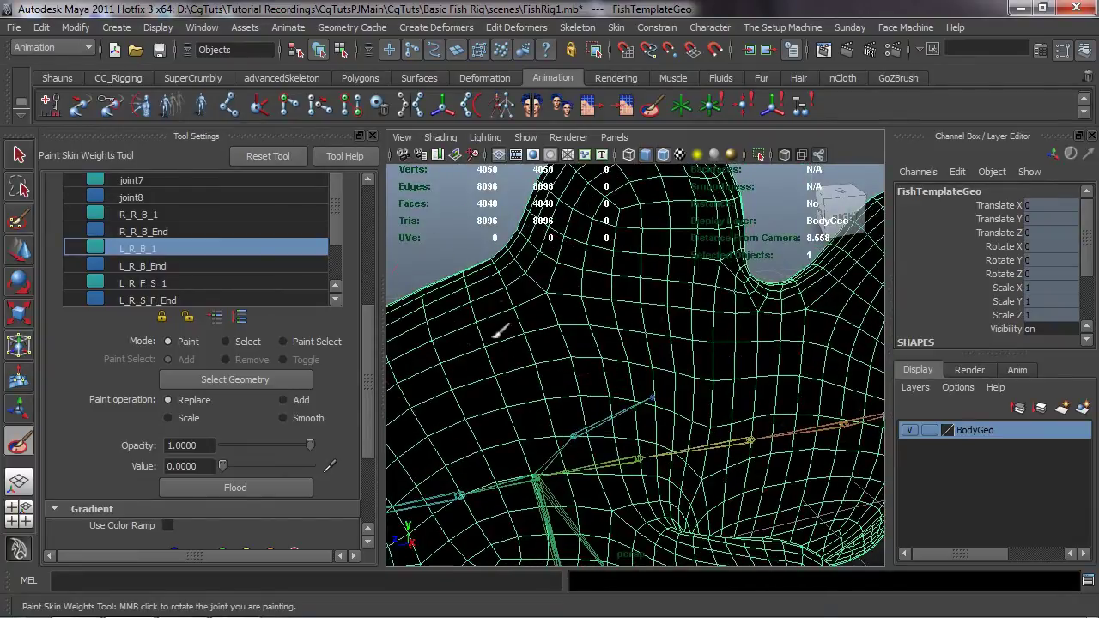
middle_click_drag(508, 394, 671, 263, "alt")
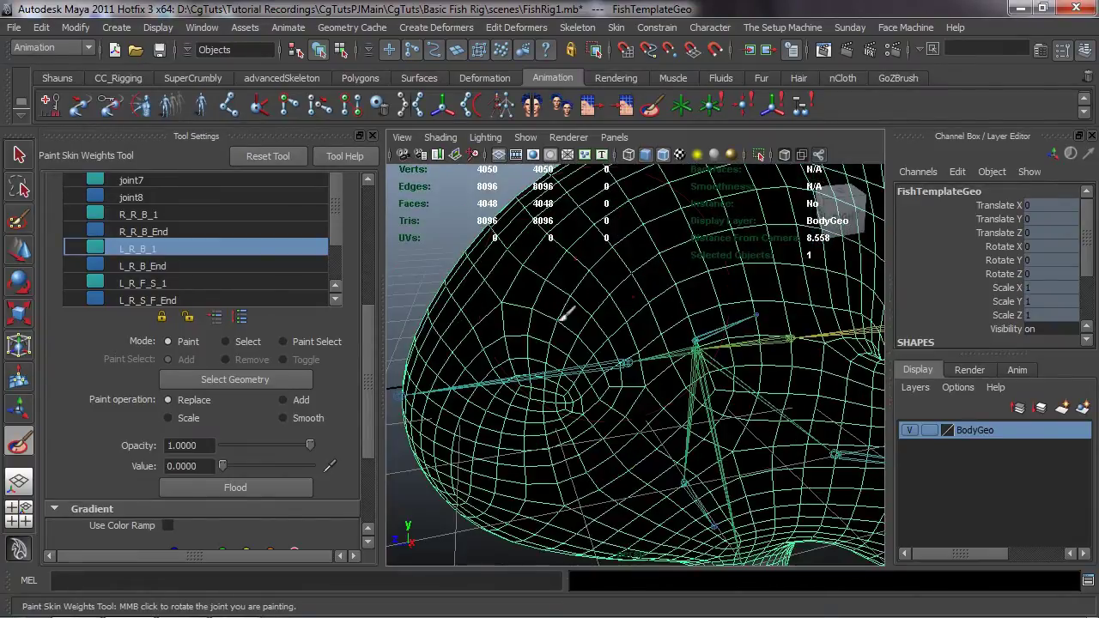
scroll(633, 467, "down", 4)
middle_click_drag(642, 478, 565, 365, "alt")
left_click_drag(565, 365, 615, 364, "alt")
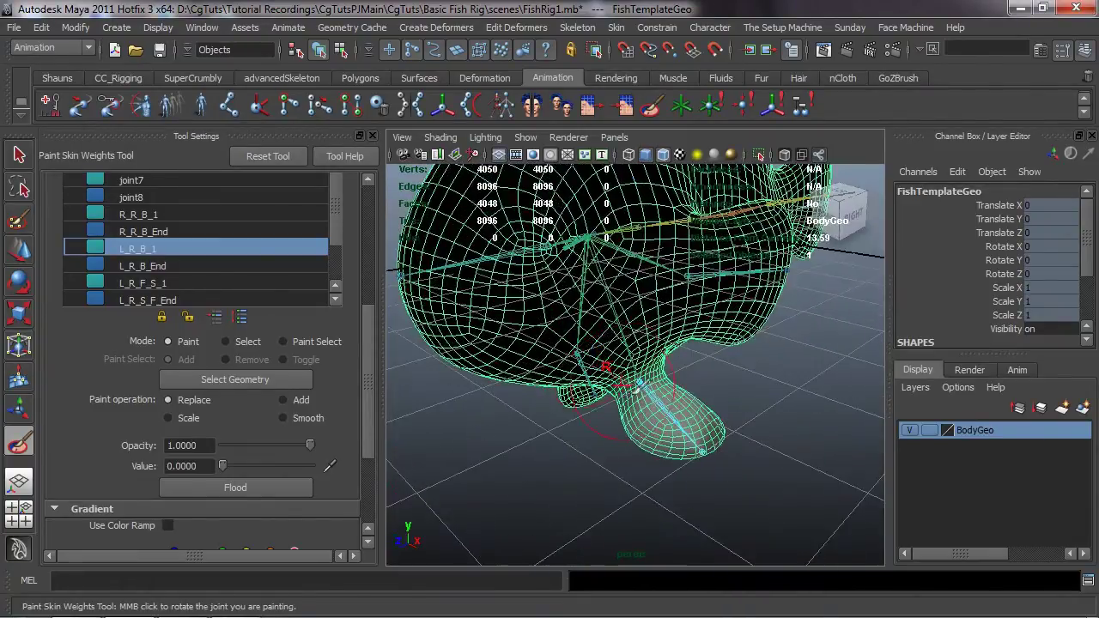
- Rotate the L_R_B_1 joint to about 11.3, -1 and -14.7 degrees in X, Y and Z
key("w")
left_click(639, 381)
key("e")
left_click_drag(697, 335, 749, 483)
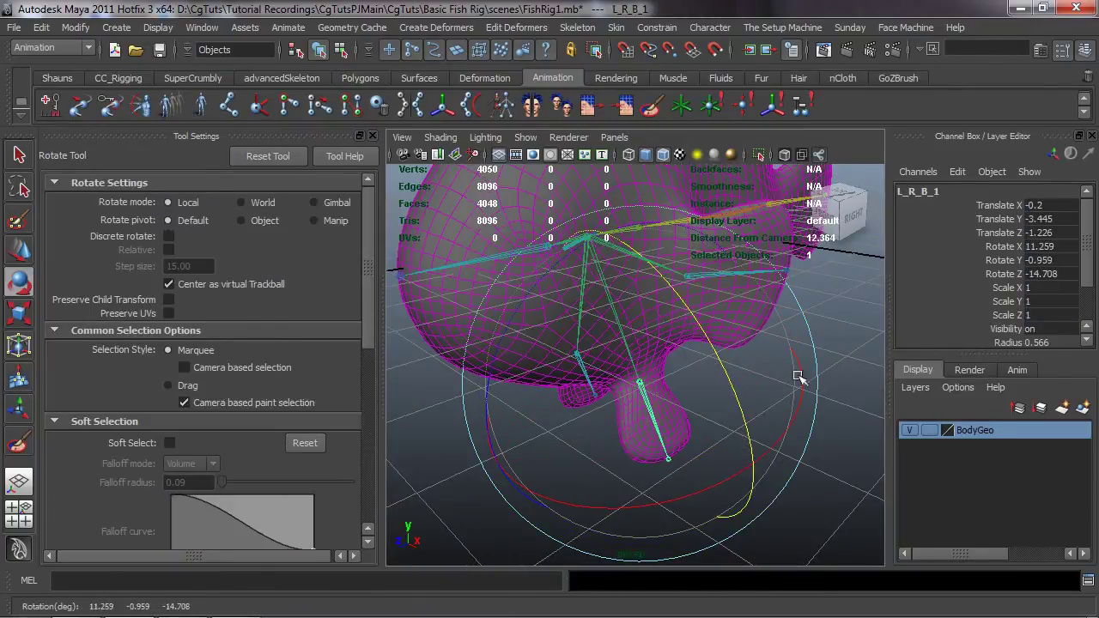
left_click(737, 348)
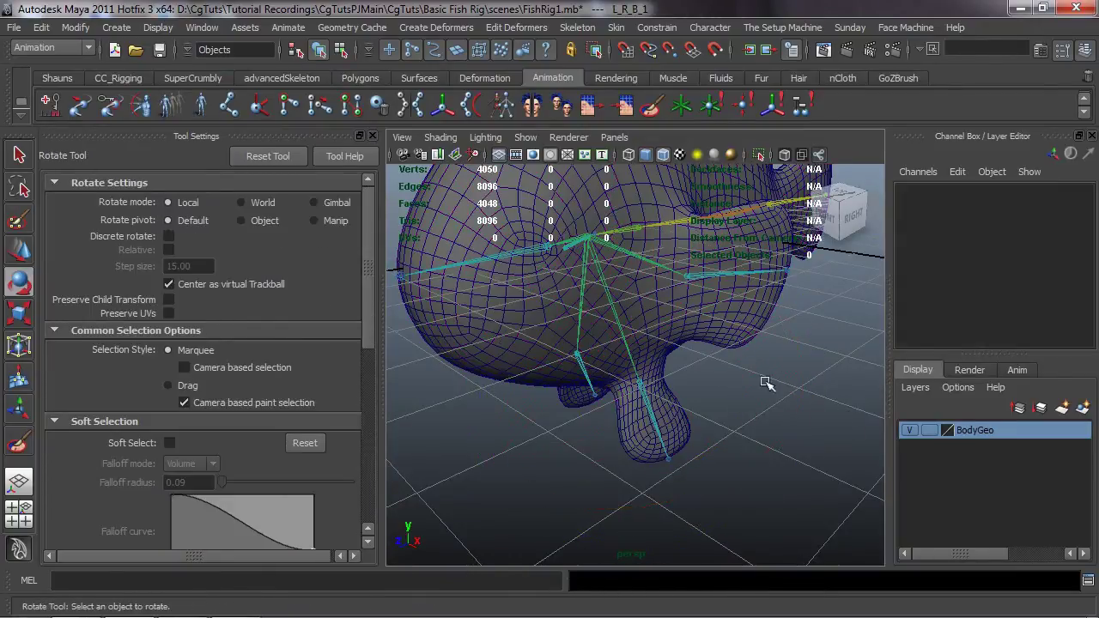
- Resume weight painting on the fish mesh and replace the L_R_B_1 weights with 0 on the side fin above the lower fin
left_click(738, 343)
key("y")
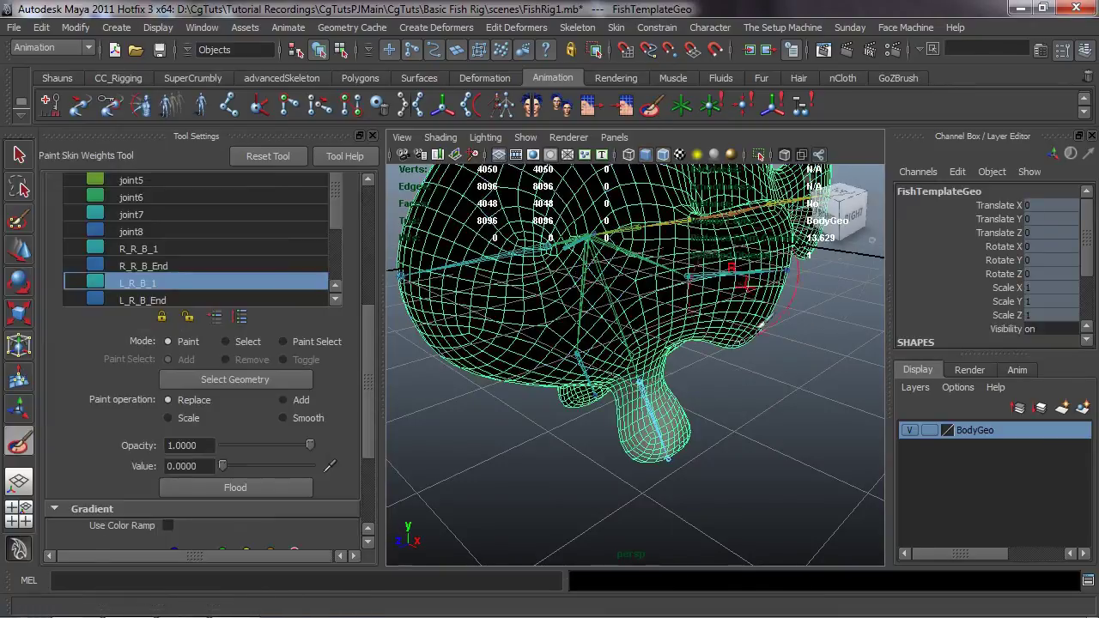
left_click_drag(738, 343, 755, 305, "alt")
middle_click_drag(755, 305, 684, 322, "alt")
scroll(684, 322, "up", 3)
left_click_drag(717, 307, 418, 343, "alt")
middle_click_drag(481, 333, 508, 373, "alt")
mouse_move(508, 373)
right_mouse_down("alt")
mouse_move(498, 363)
mouse_move(593, 365)
right_mouse_up("alt")
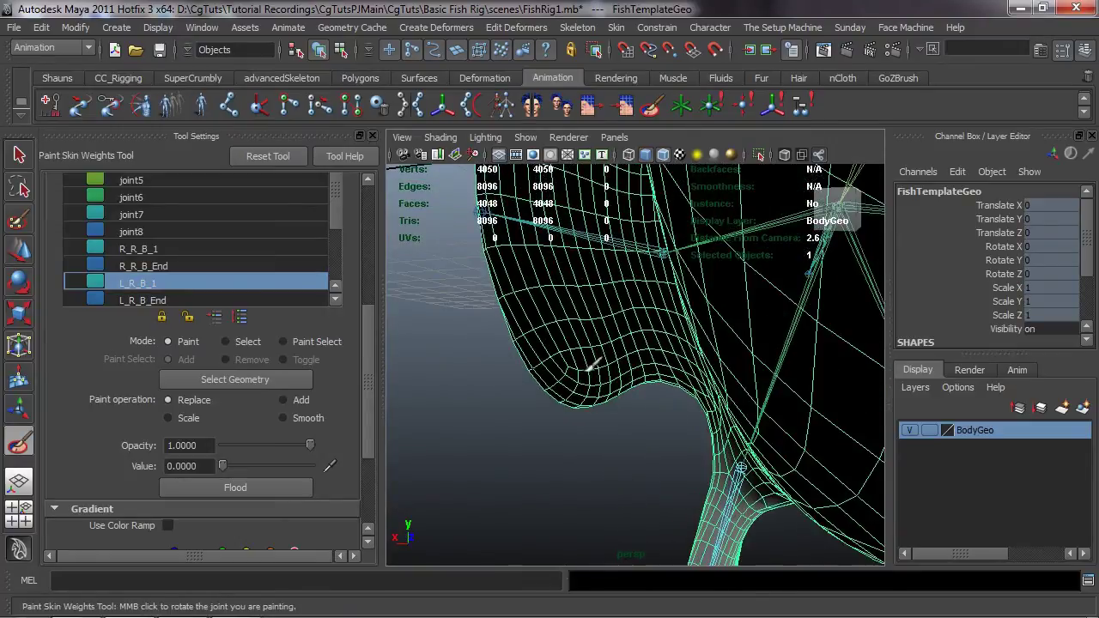
- Paint the L_R_B_End weights to 0 on the side fin and the adjoining flank
left_click(147, 300)
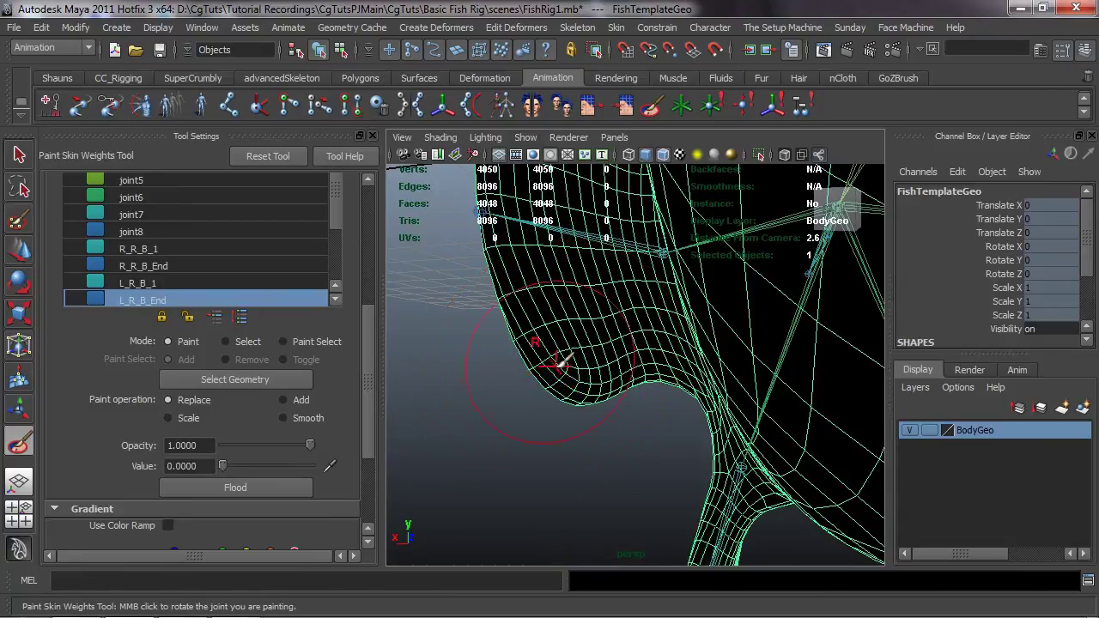
left_click_drag(624, 346, 670, 309, "alt")
left_click_drag(598, 333, 434, 263, "alt")
scroll(721, 269, "down", 4)
left_click_drag(725, 268, 632, 400, "alt")
left_click_drag(694, 259, 700, 422, "alt")
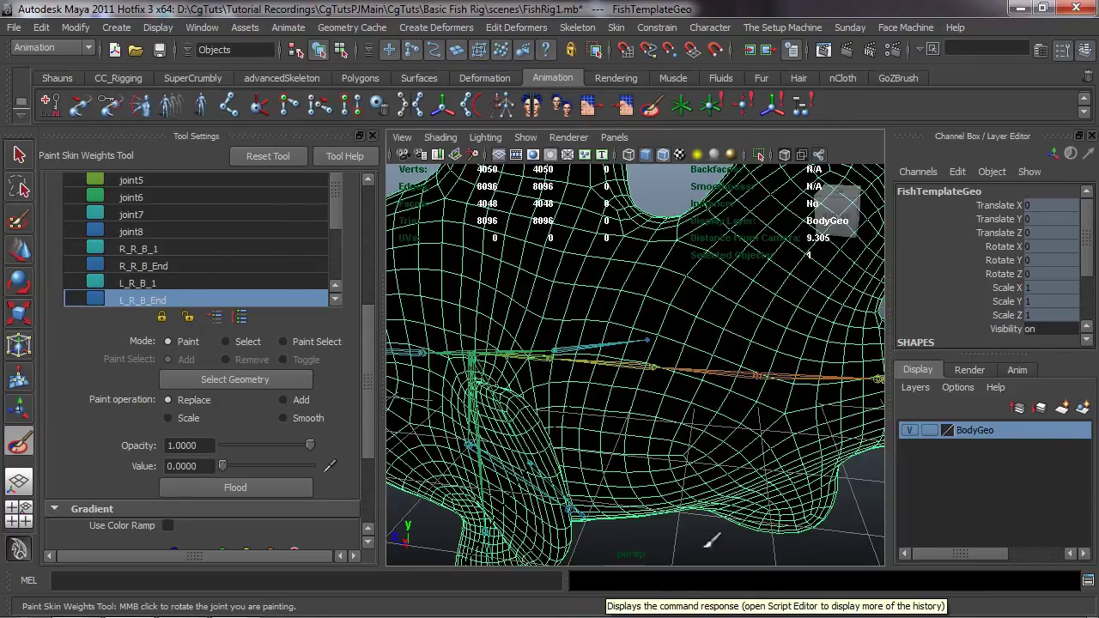
- Paint the L_R_B_End weights to 0 along the underside of the body and resize the brush
middle_click_drag(565, 457, 601, 405, "alt")
left_click_drag(602, 405, 616, 392, "alt")
left_click_drag(809, 553, 673, 431, "alt")
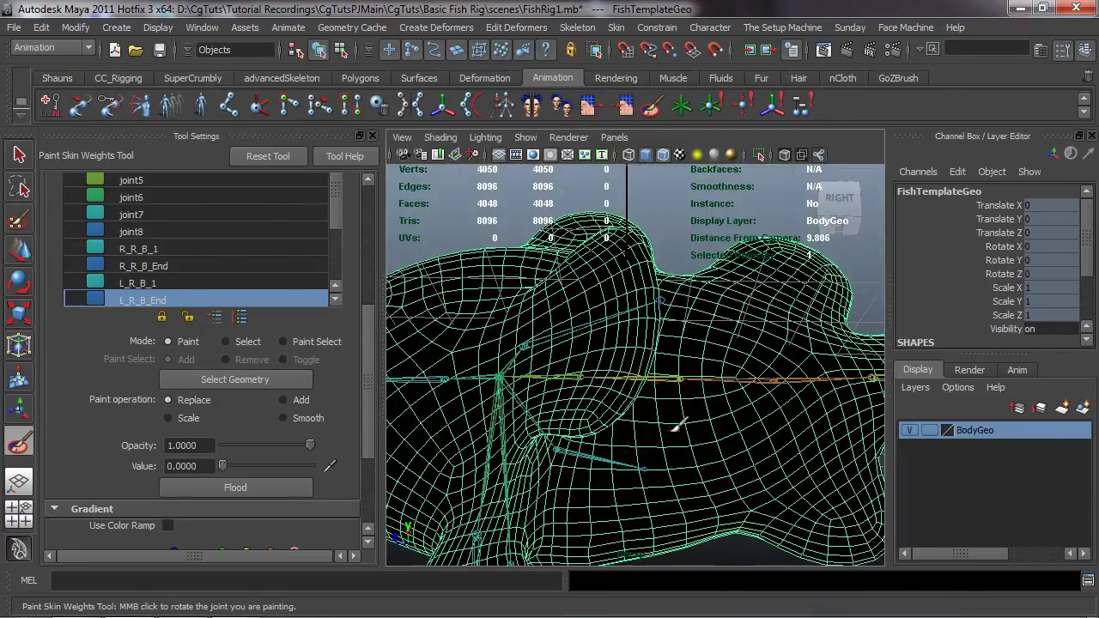
left_click_drag(639, 496, 605, 387, "alt")
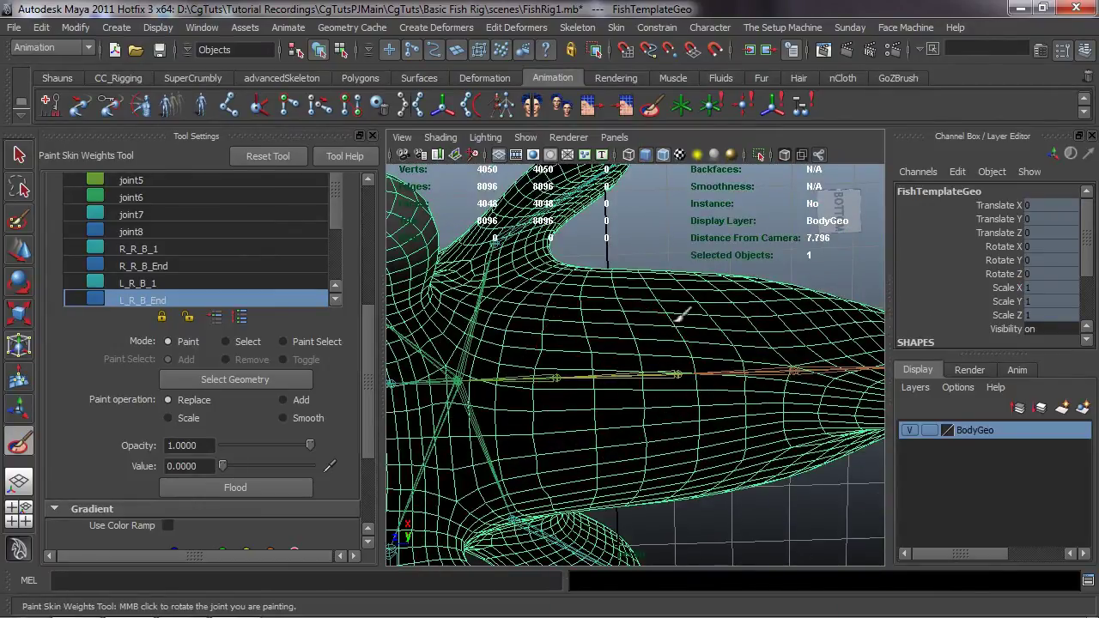
mouse_move(681, 315)
left_mouse_down("alt")
mouse_move(668, 435)
mouse_move(666, 318)
left_mouse_up("alt")
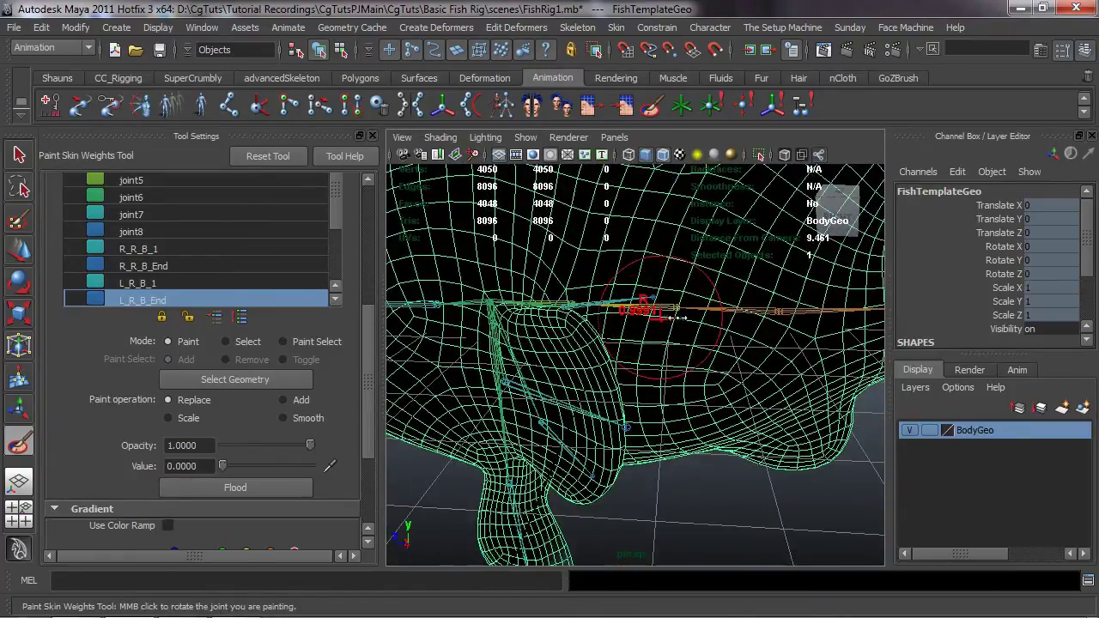
- Paint the L_R_B_End weights to 0 over the dorsal fins, rear body and tail fin
middle_click_drag(639, 230, 667, 302, "alt")
middle_click_drag(552, 206, 579, 249, "alt")
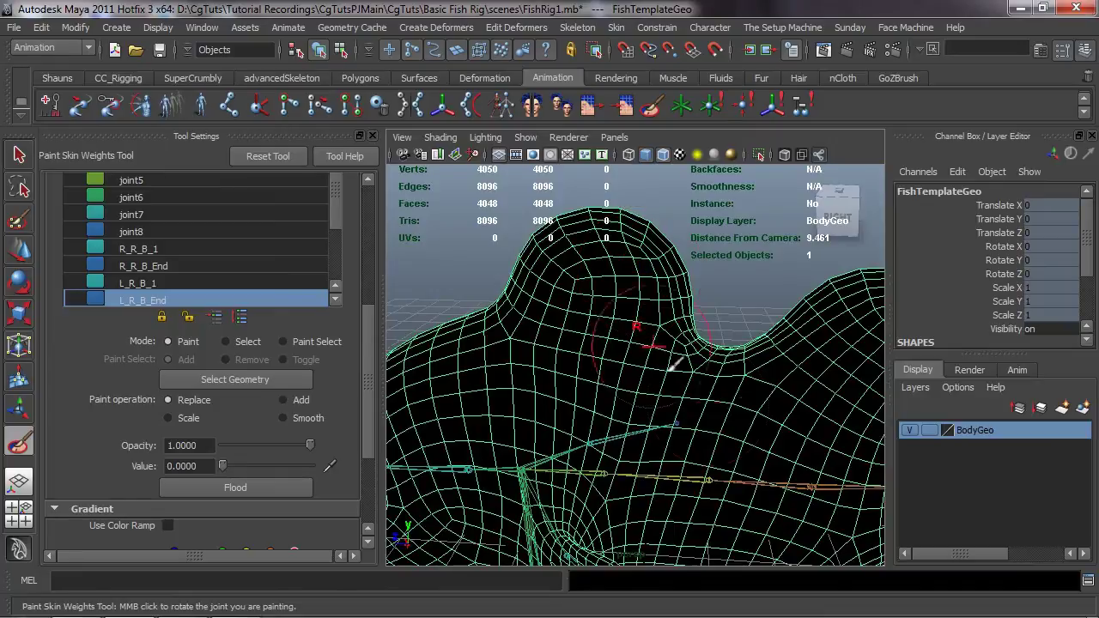
middle_click_drag(675, 364, 613, 352, "alt")
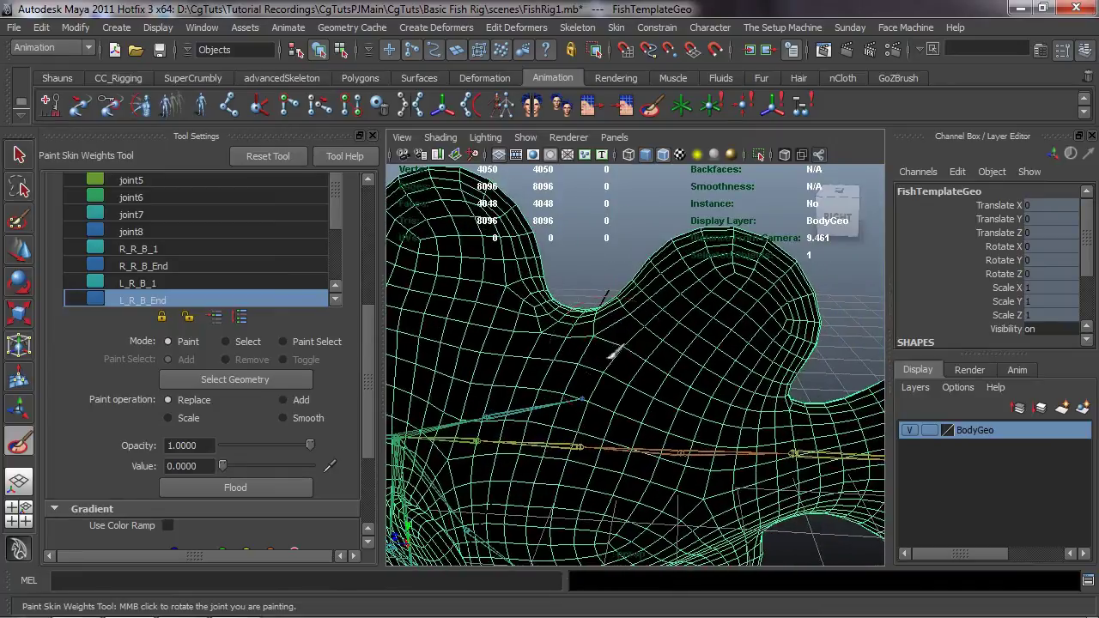
middle_click_drag(751, 393, 641, 310, "alt")
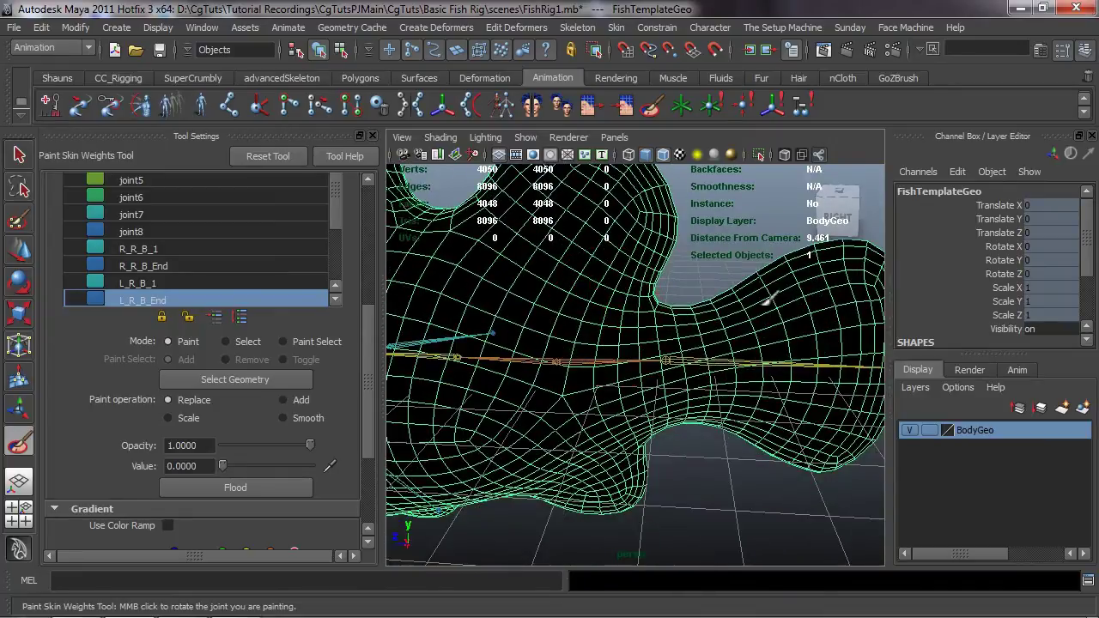
middle_click_drag(831, 334, 730, 255, "alt")
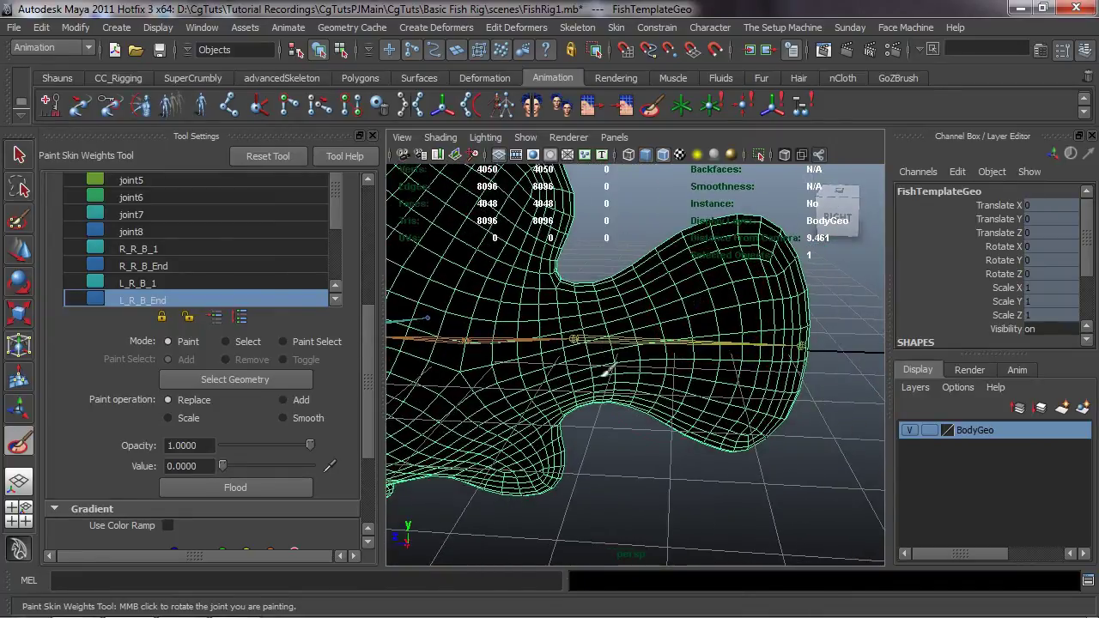
- Set the paint operation to Add with a value of 0.1 and build up L_R_B_End weight around its lower fin's tip
left_click_drag(546, 396, 702, 373, "alt")
left_click_drag(547, 412, 744, 346, "alt")
left_click_drag(645, 327, 625, 366, "alt")
left_click_drag(599, 421, 541, 400, "alt")
left_click_drag(748, 423, 639, 442, "alt")
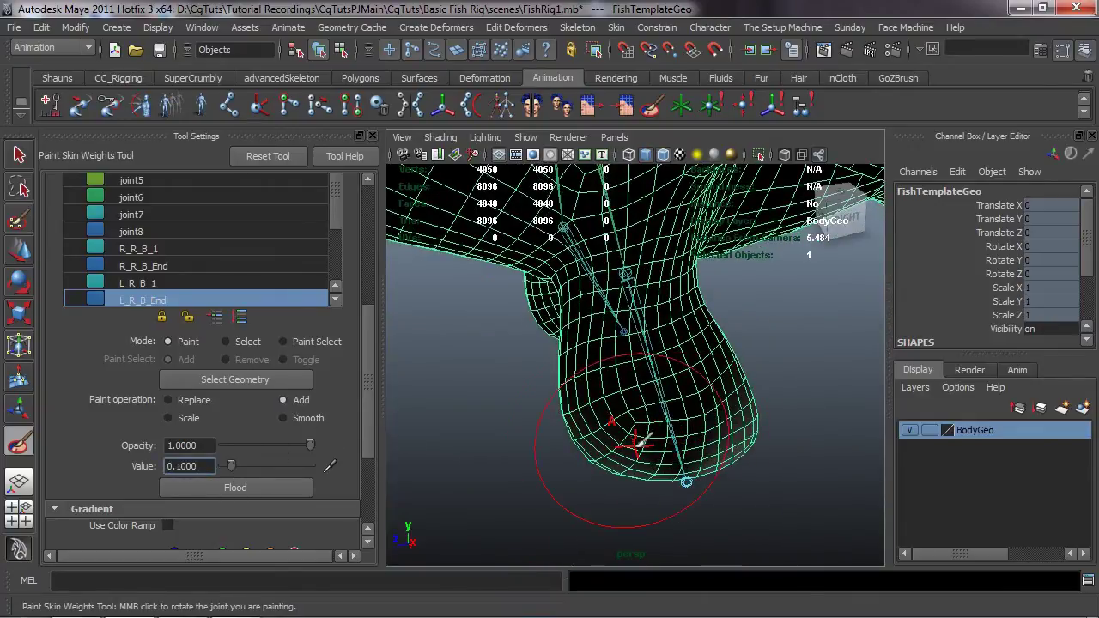
mouse_move(675, 444)
left_mouse_down()
mouse_move(730, 471)
mouse_move(798, 400)
mouse_move(695, 448)
mouse_move(650, 380)
left_mouse_up()
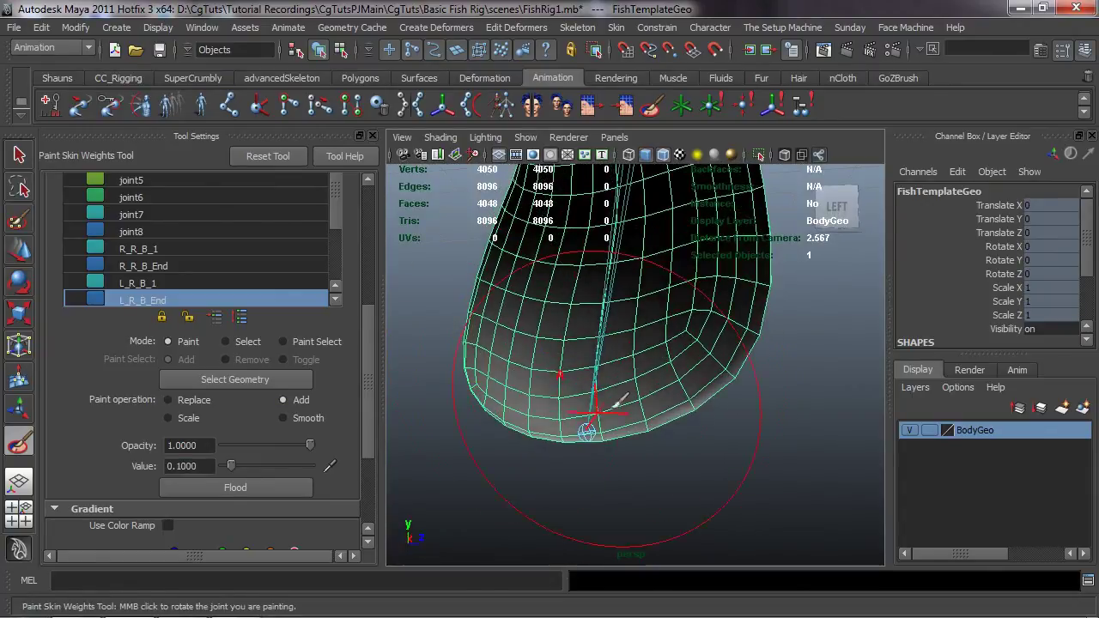
left_click_drag(611, 388, 463, 434, "alt")
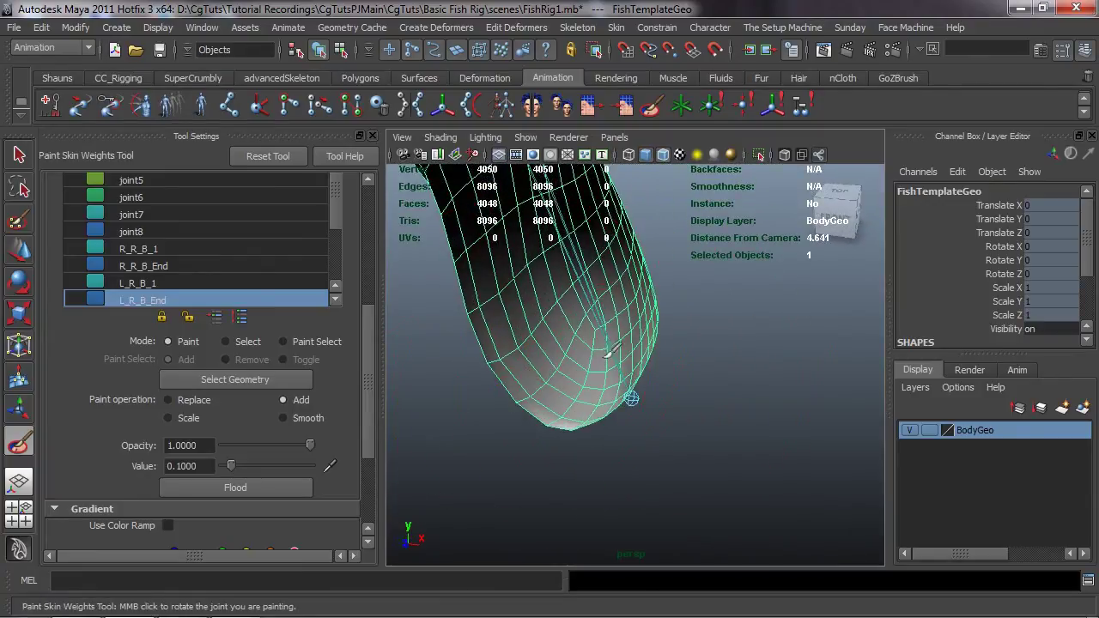
scroll(605, 365, "down", 5)
key("w")
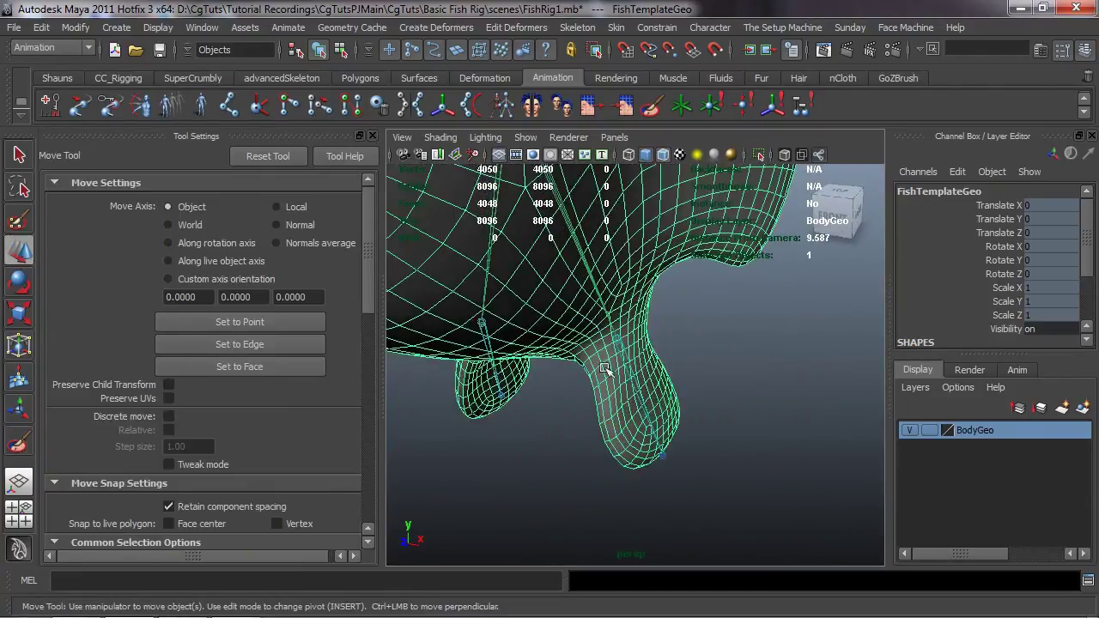
- Rotate the L_R_B_1 joint to bend its lower fin and test how the surrounding body deforms
left_click(620, 339)
key("e")
left_click_drag(633, 343, 491, 280)
left_click(544, 304)
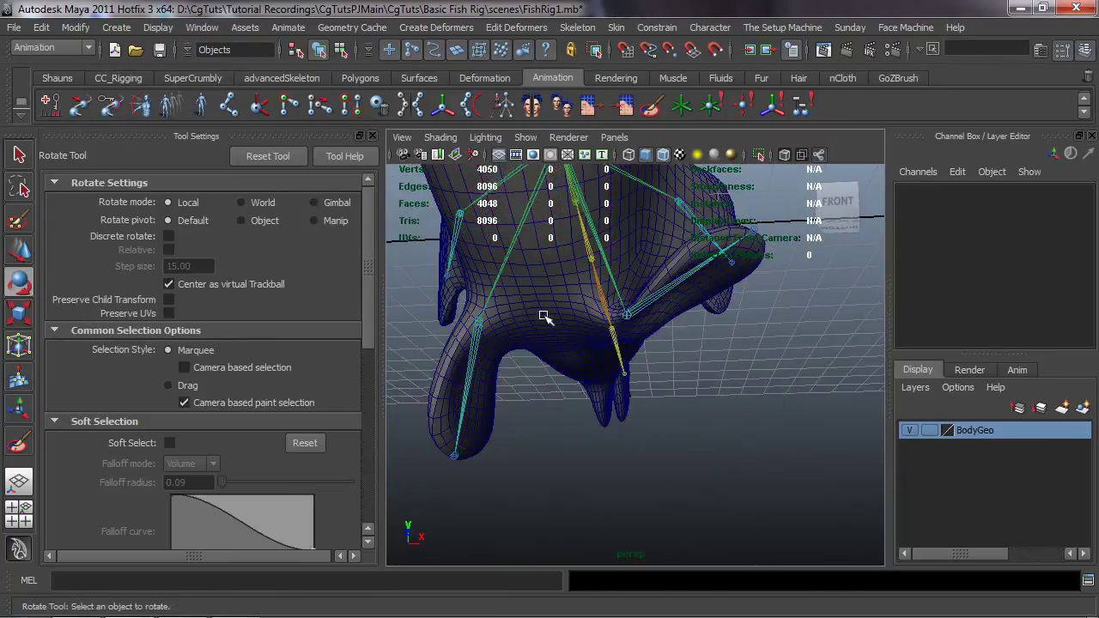
- Reactivate the Paint Skin Weights tool on the body mesh with Replace at value 0 and select the L_R_B_1 influence
left_click(546, 298)
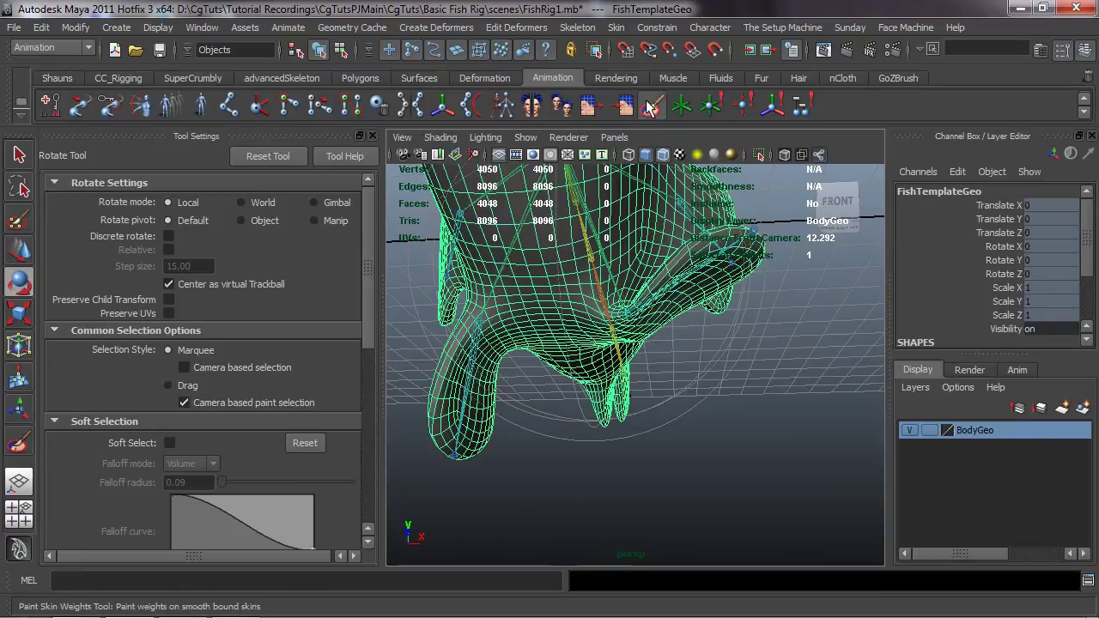
left_click(652, 106)
left_click_drag(525, 328, 563, 287, "alt")
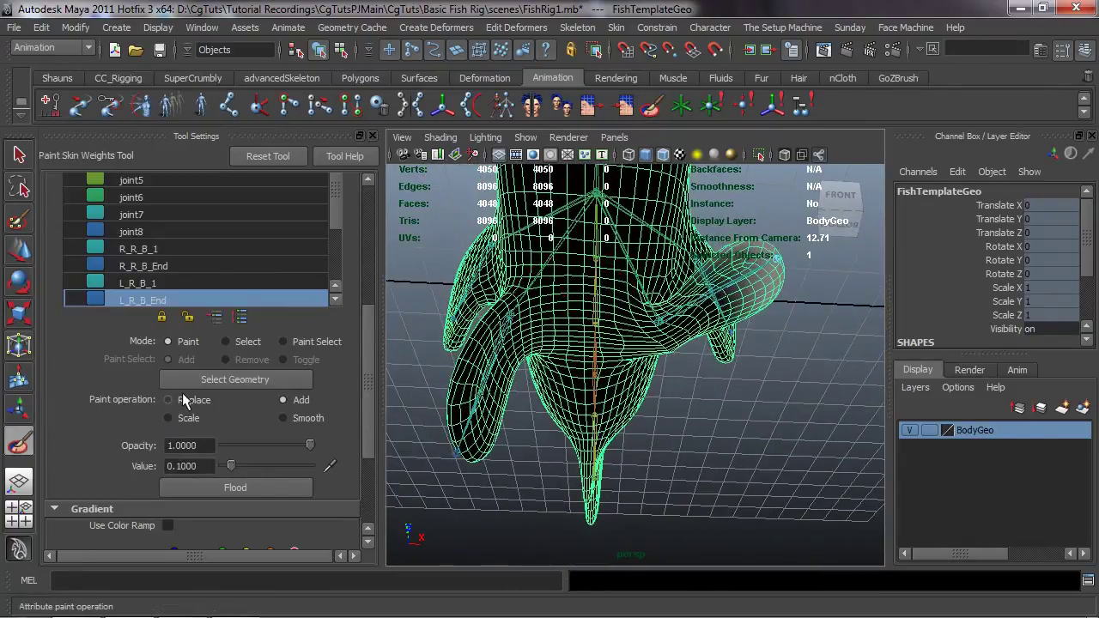
type("0")
key("Return")
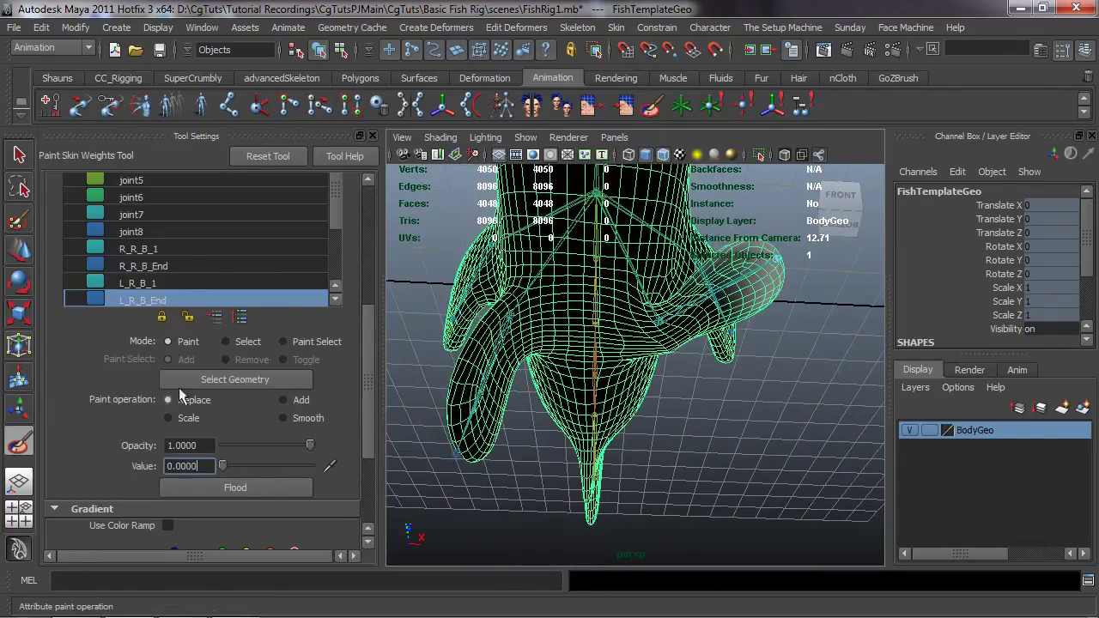
scroll(178, 257, "down", 2)
left_click(158, 248)
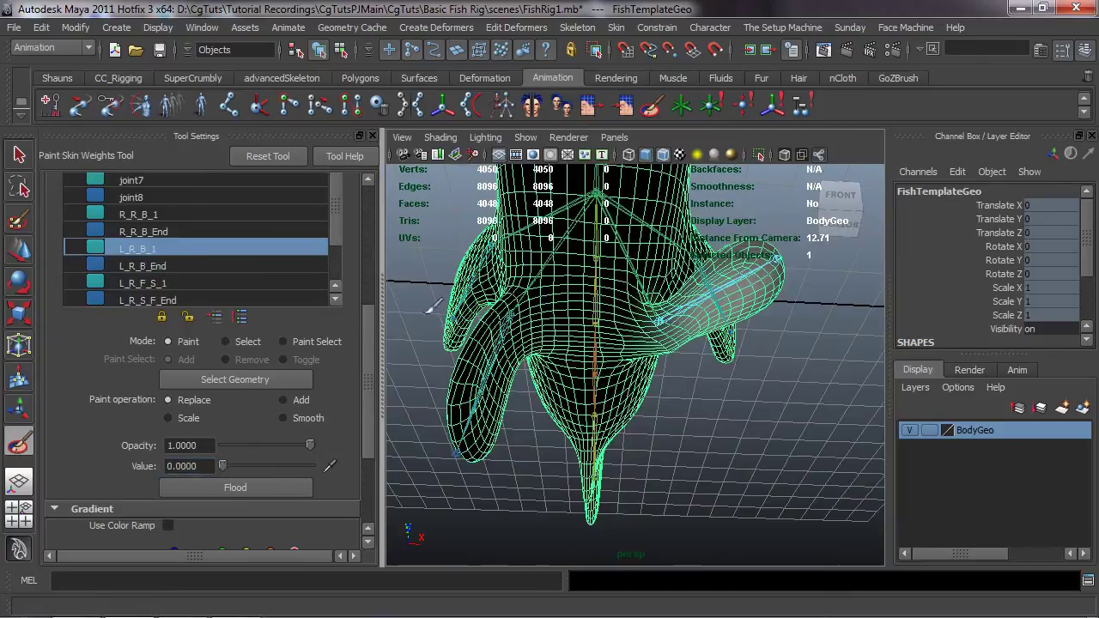
- Examine the L_R_B_1 weights around the lower fin's base and the adjoining underside of the body
left_click_drag(468, 311, 486, 314, "alt")
right_click_drag(486, 314, 523, 314, "alt")
left_click_drag(523, 314, 543, 285, "alt")
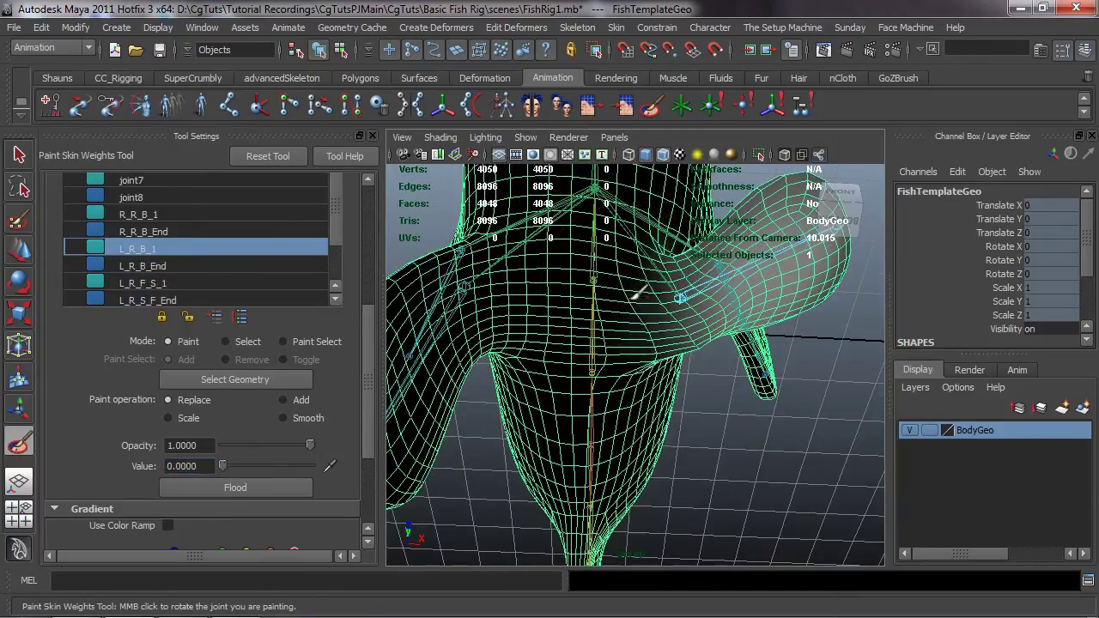
left_click_drag(604, 343, 592, 337, "alt")
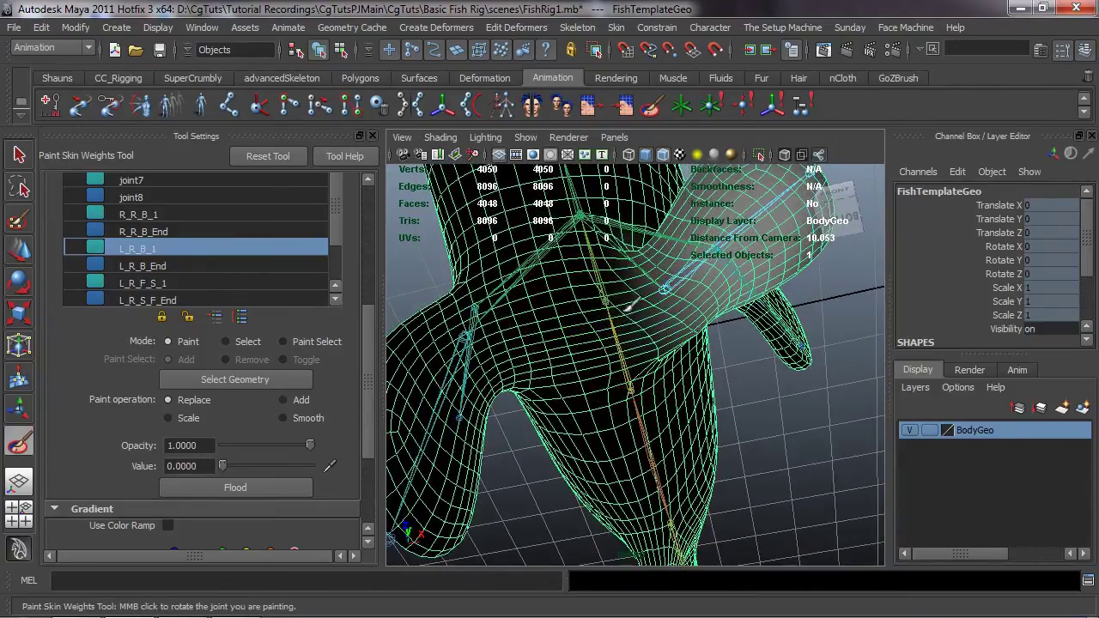
left_click_drag(637, 336, 655, 400, "alt")
scroll(594, 350, "down", 5)
left_click_drag(564, 368, 583, 384, "alt")
left_click_drag(522, 418, 449, 410, "alt")
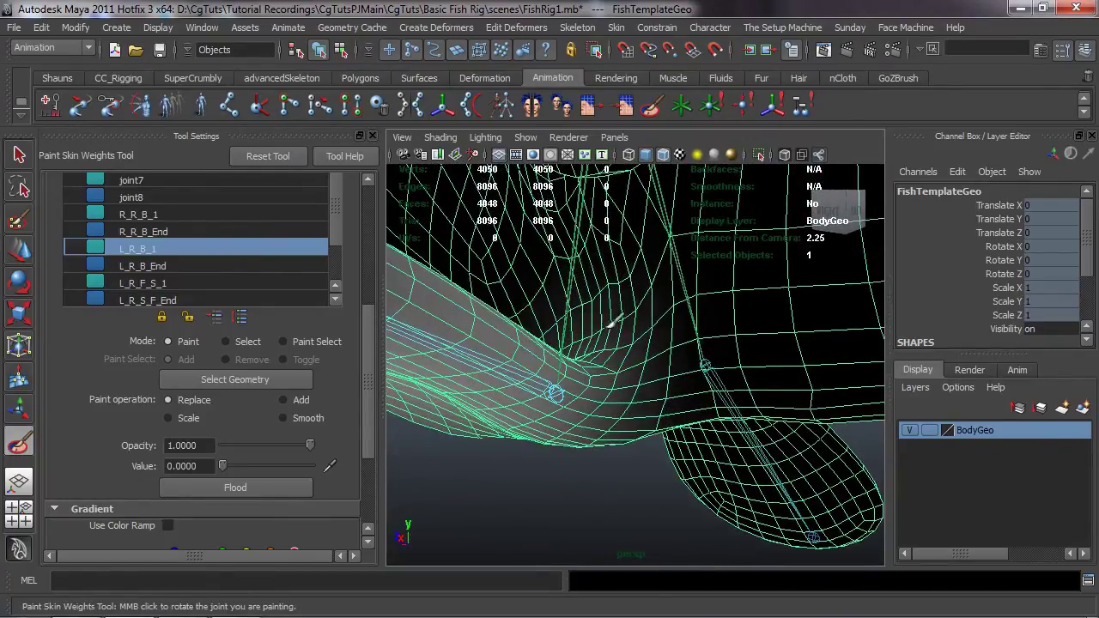
left_click_drag(607, 374, 611, 337, "alt")
scroll(630, 352, "up", 3)
scroll(633, 377, "down", 3)
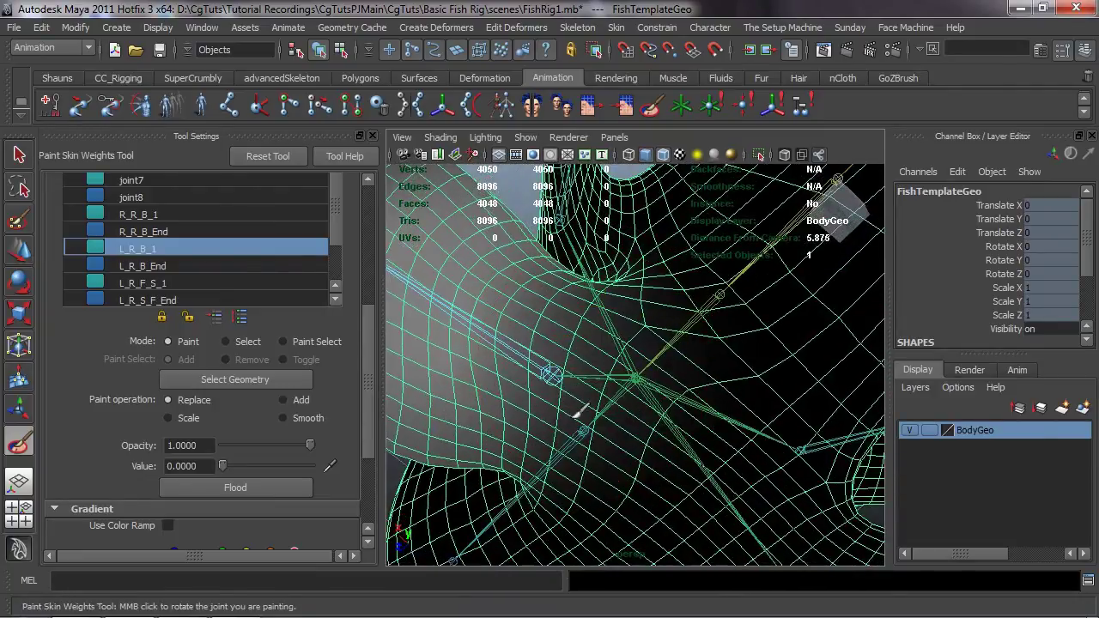
- Display the L_R_B_End weights and inspect the fin, head, flank and back for stray influence
left_click(153, 265)
left_click_drag(493, 330, 527, 381, "alt")
left_click_drag(518, 340, 675, 436, "alt")
scroll(722, 371, "down", 4)
left_click_drag(678, 382, 527, 349, "alt")
scroll(550, 365, "down", 3)
left_click_drag(589, 397, 565, 388, "alt")
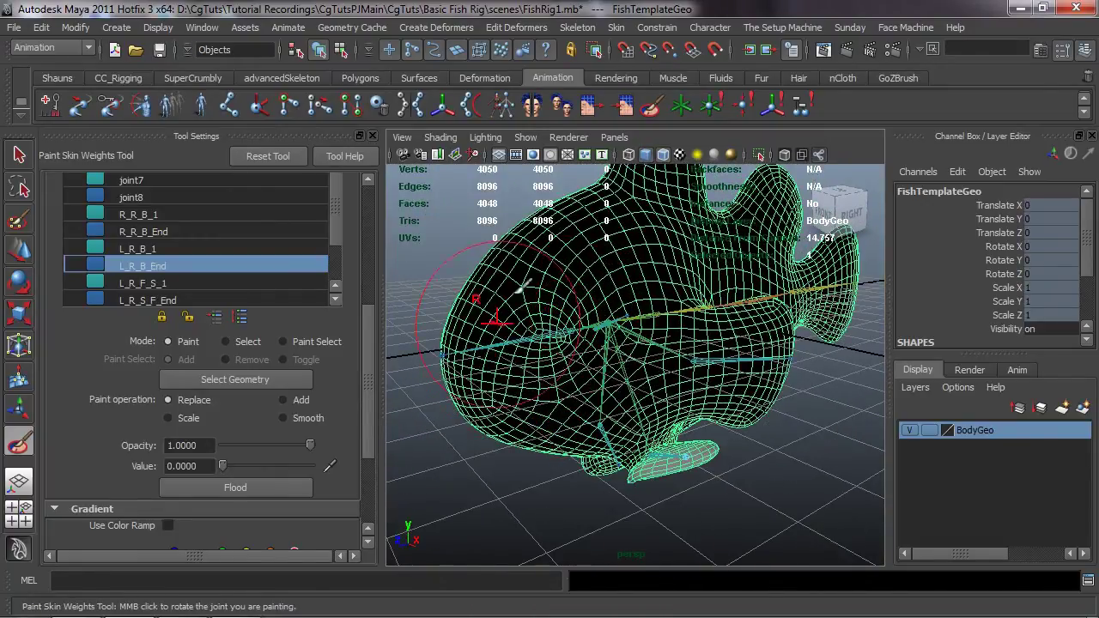
left_click_drag(753, 357, 714, 273, "alt")
left_click_drag(738, 314, 718, 367, "alt")
left_click_drag(794, 369, 728, 424, "alt")
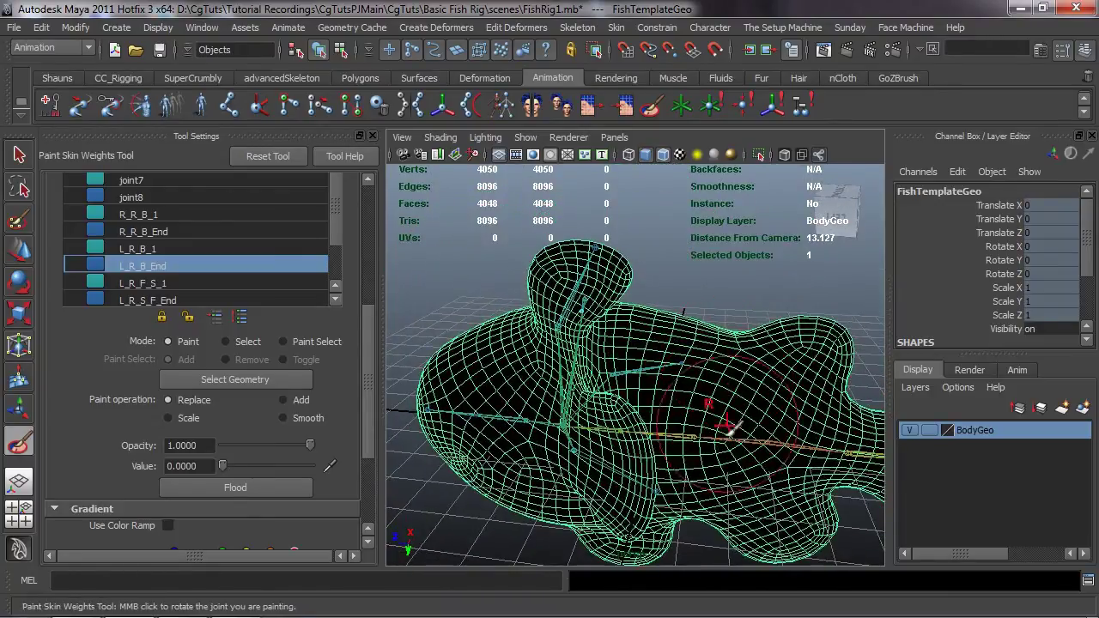
mouse_move(704, 470)
left_mouse_down("alt")
mouse_move(742, 342)
mouse_move(743, 522)
mouse_move(706, 461)
mouse_move(717, 507)
mouse_move(696, 466)
mouse_move(702, 452)
mouse_move(696, 461)
left_mouse_up("alt")
- Rotate the L_R_B_1 joint and check how the lower fin and nearby side fin deform
key("w")
left_click(691, 424)
key("e")
left_click_drag(813, 370, 620, 432)
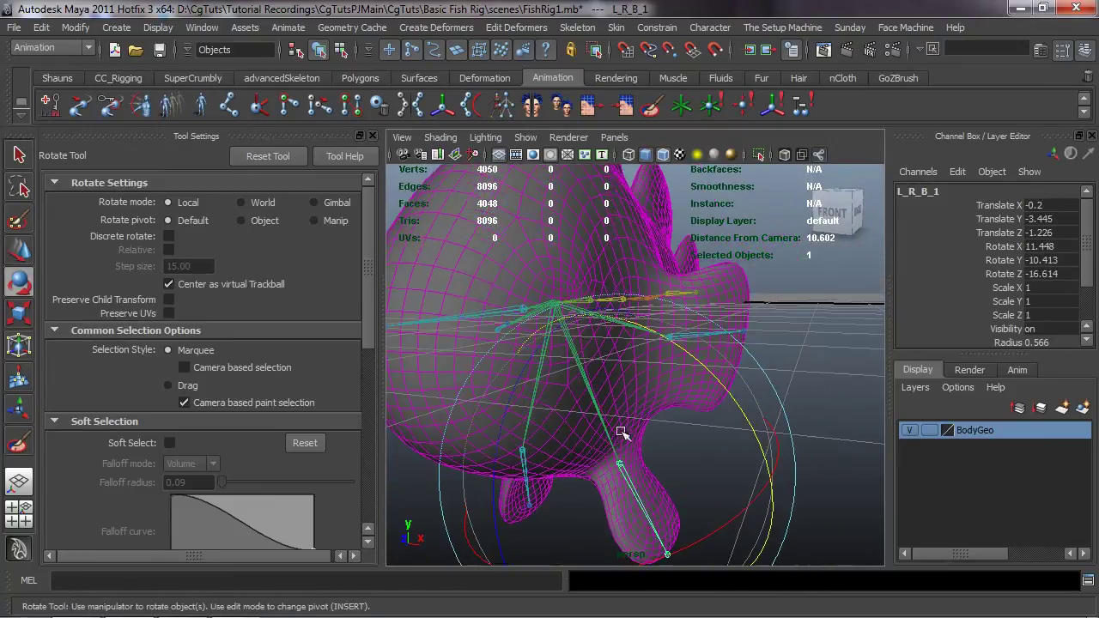
left_click_drag(678, 387, 751, 503, "alt")
- Reactivate Paint Skin Weights on the body mesh and inspect the side fin for stray L_R_B_End and L_R_B_1 weights
left_click(802, 375)
left_click(695, 321)
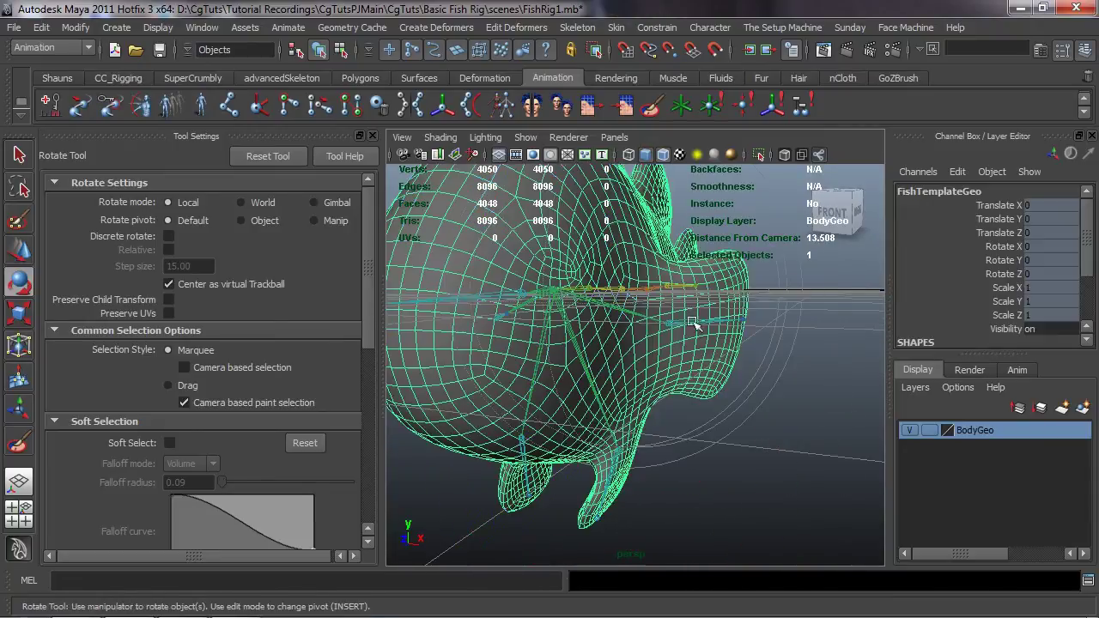
left_click(650, 107)
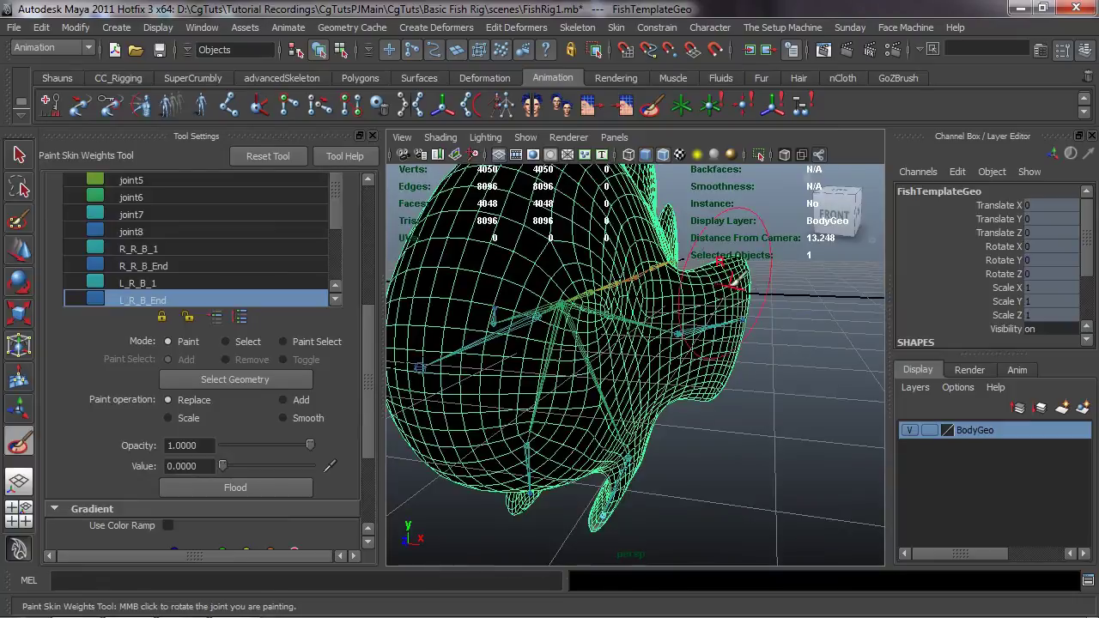
left_click_drag(743, 348, 537, 290, "alt")
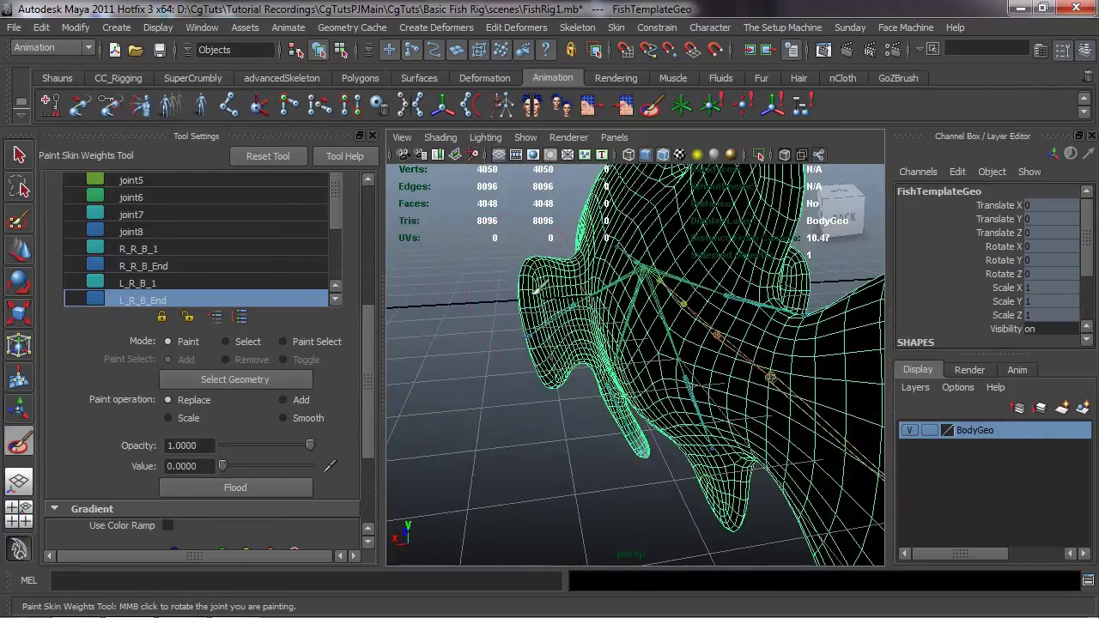
left_click(181, 281)
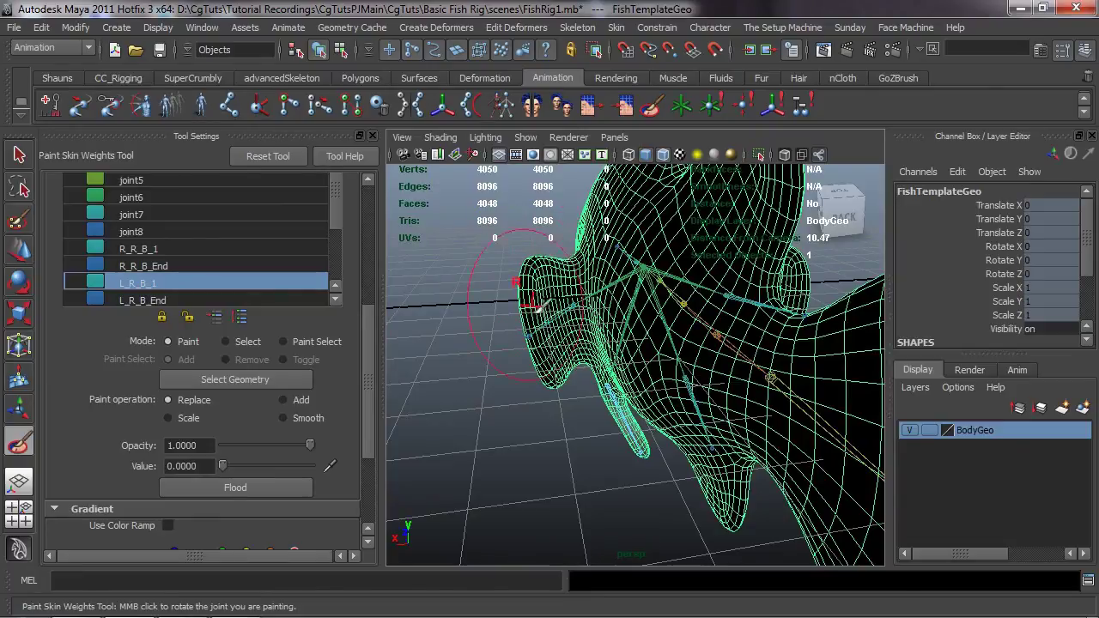
middle_click_drag(537, 307, 608, 384, "alt")
right_click_drag(609, 384, 678, 382, "alt")
left_click_drag(678, 383, 568, 297, "alt")
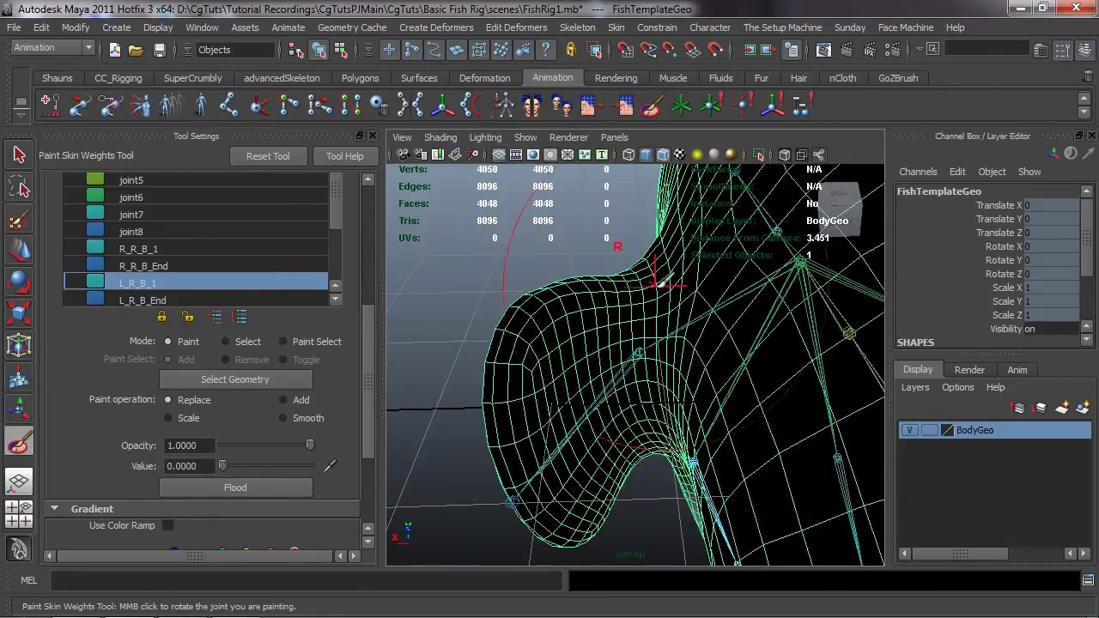
mouse_move(540, 439)
left_mouse_down("alt")
mouse_move(518, 442)
mouse_move(479, 298)
mouse_move(713, 277)
mouse_move(635, 370)
mouse_move(702, 322)
left_mouse_up("alt")
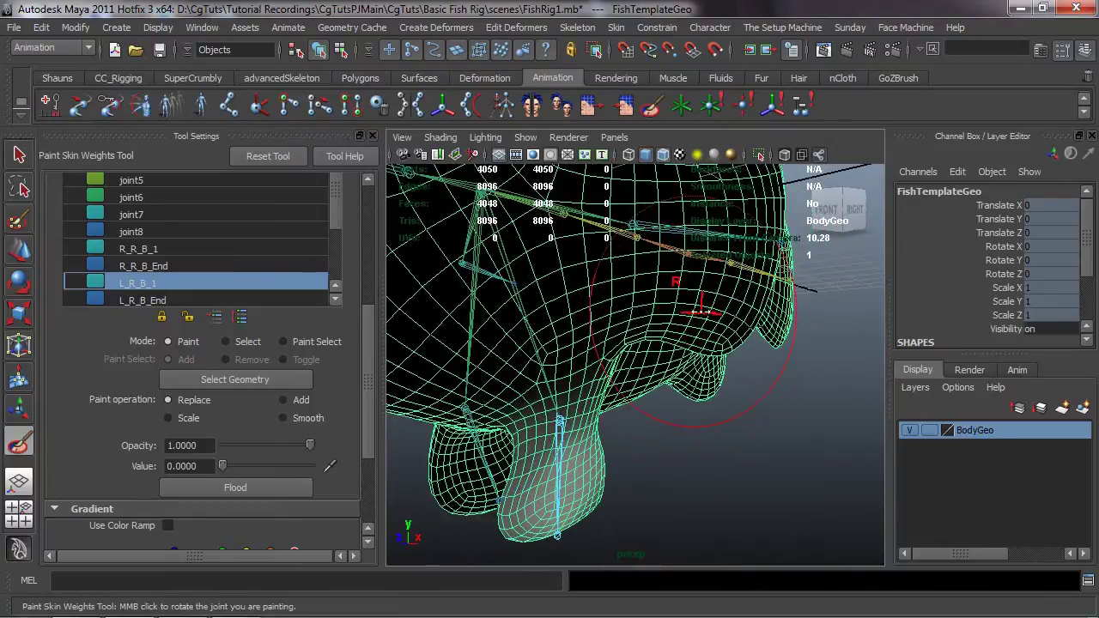
- Rotate the L_R_B_1 joint in several directions to retest the lower fin's deformation against the side fin and body
key("w")
mouse_move(678, 355)
left_mouse_down("alt")
mouse_move(694, 357)
mouse_move(511, 245)
mouse_move(493, 250)
left_mouse_up("alt")
left_click(568, 422)
key("e")
scroll(606, 372, "down", 5)
mouse_move(606, 373)
left_mouse_down("alt")
mouse_move(614, 405)
mouse_move(605, 384)
left_mouse_up("alt")
middle_click_drag(605, 383, 616, 403, "alt")
left_click_drag(627, 382, 574, 317)
mouse_move(606, 365)
middle_mouse_down("alt")
mouse_move(598, 412)
mouse_move(619, 376)
middle_mouse_up("alt")
scroll(598, 412, "up", 5)
scroll(607, 406, "down", 3)
left_click_drag(597, 414, 524, 392)
- Return to painting skin weights on the body mesh and examine the L_R_B_1 weights on both sides of the side fin
left_click(496, 246)
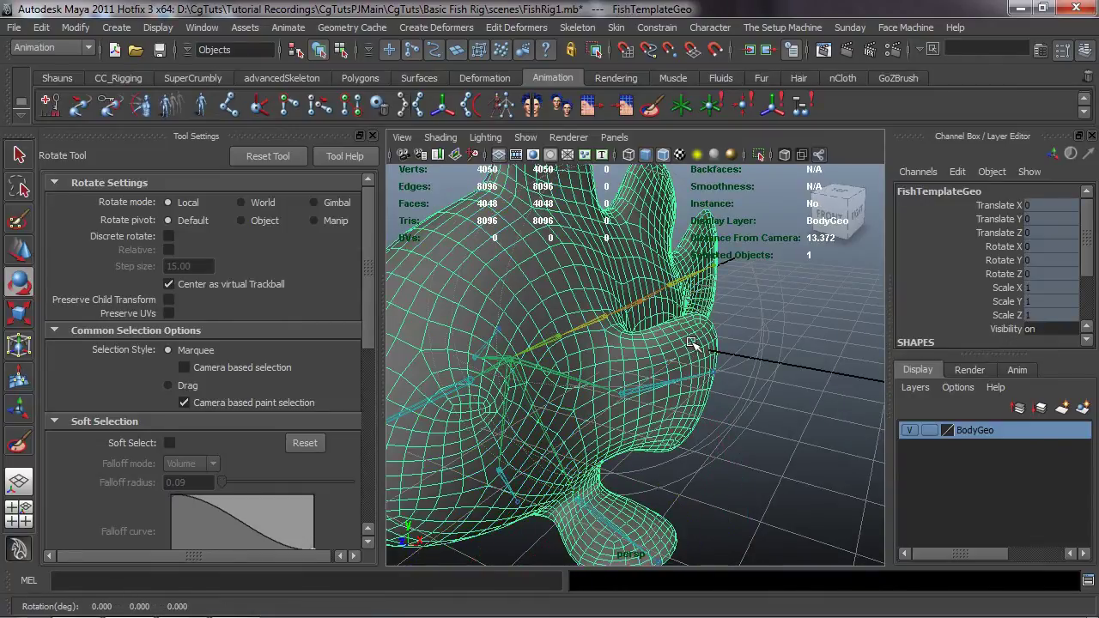
left_click(684, 332)
left_click(652, 106)
mouse_move(655, 382)
left_mouse_down("alt")
mouse_move(679, 375)
mouse_move(698, 342)
left_mouse_up("alt")
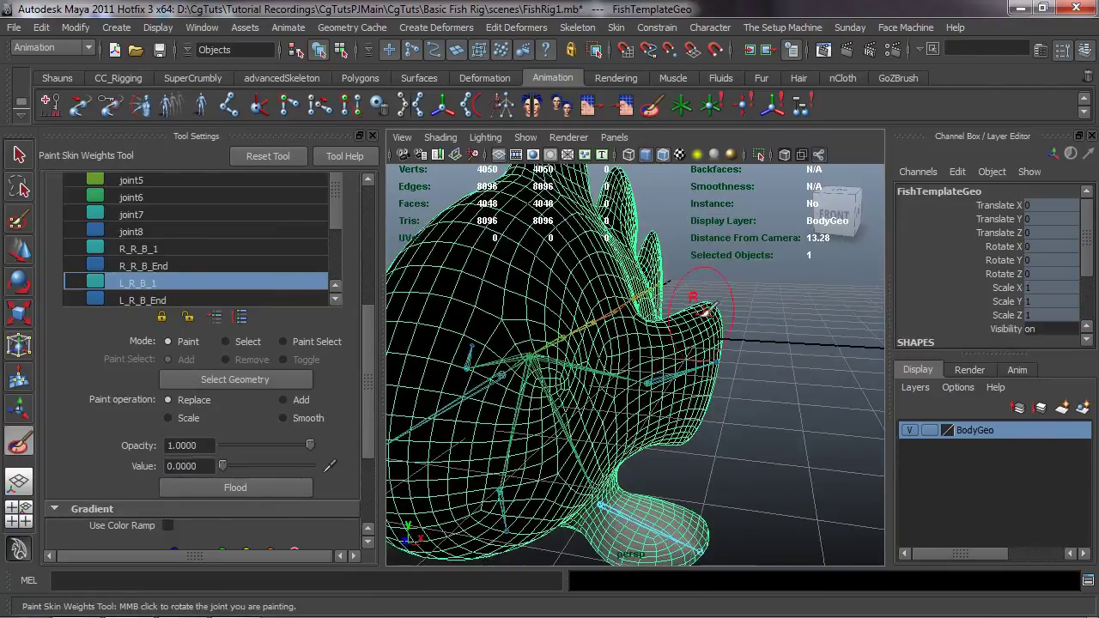
left_click_drag(693, 413, 379, 412, "alt")
right_click_drag(454, 375, 524, 378, "alt")
middle_click_drag(523, 378, 598, 380, "alt")
right_click_drag(598, 380, 622, 377, "alt")
left_click_drag(587, 380, 552, 363, "alt")
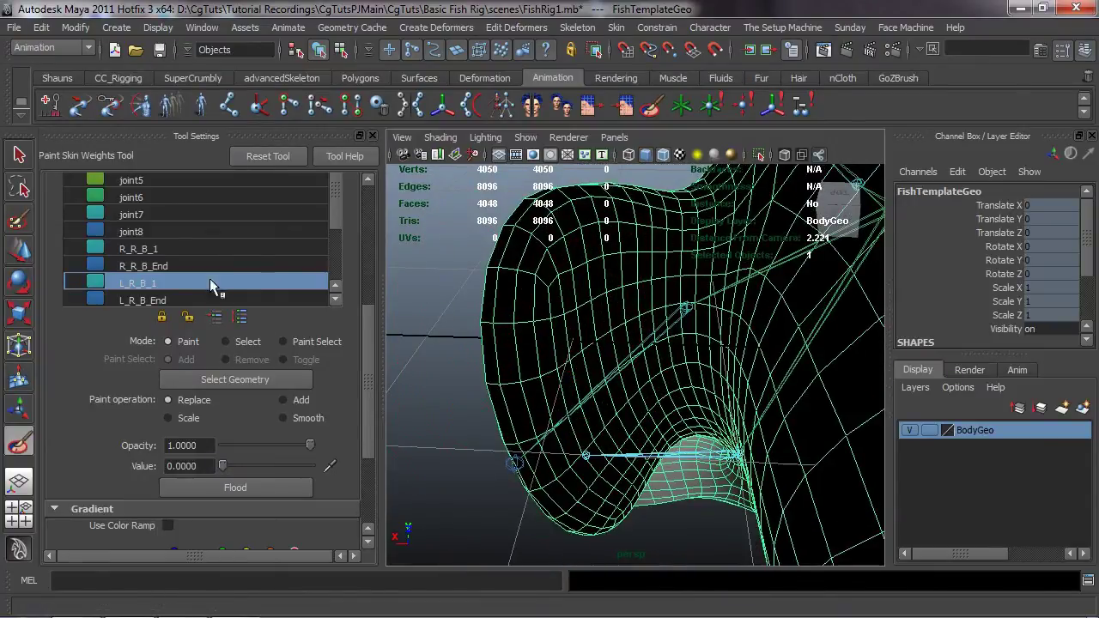
- Display the L_R_B_End influence and inspect the side fin and lower fin for leftover weights
scroll(189, 291, "down", 1)
left_click(172, 266)
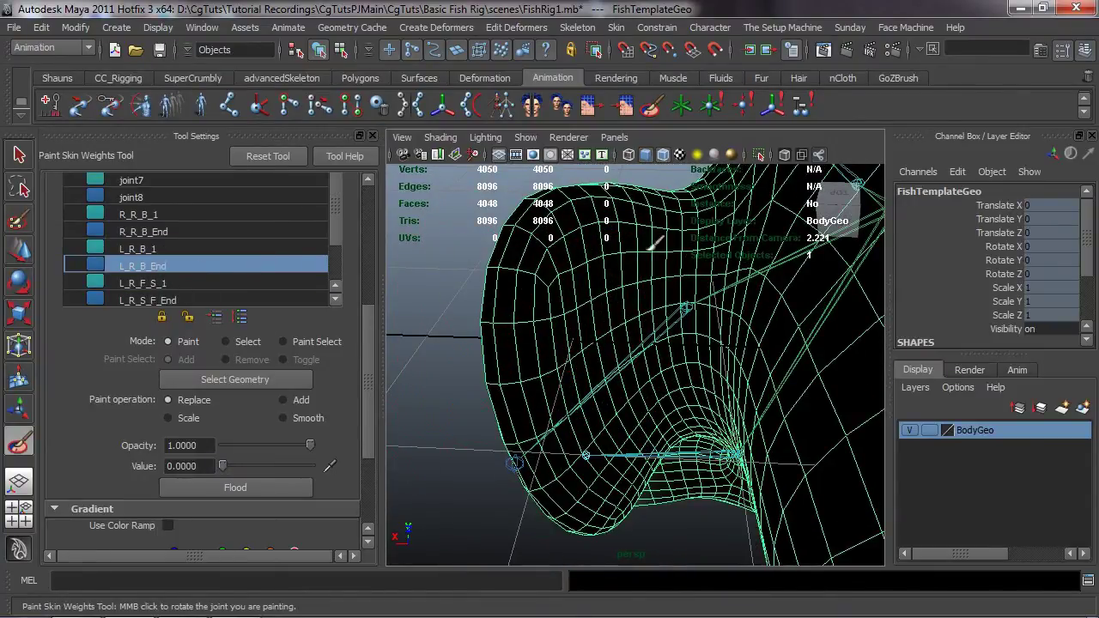
right_click_drag(588, 393, 551, 385, "alt")
left_click_drag(552, 385, 559, 296, "alt")
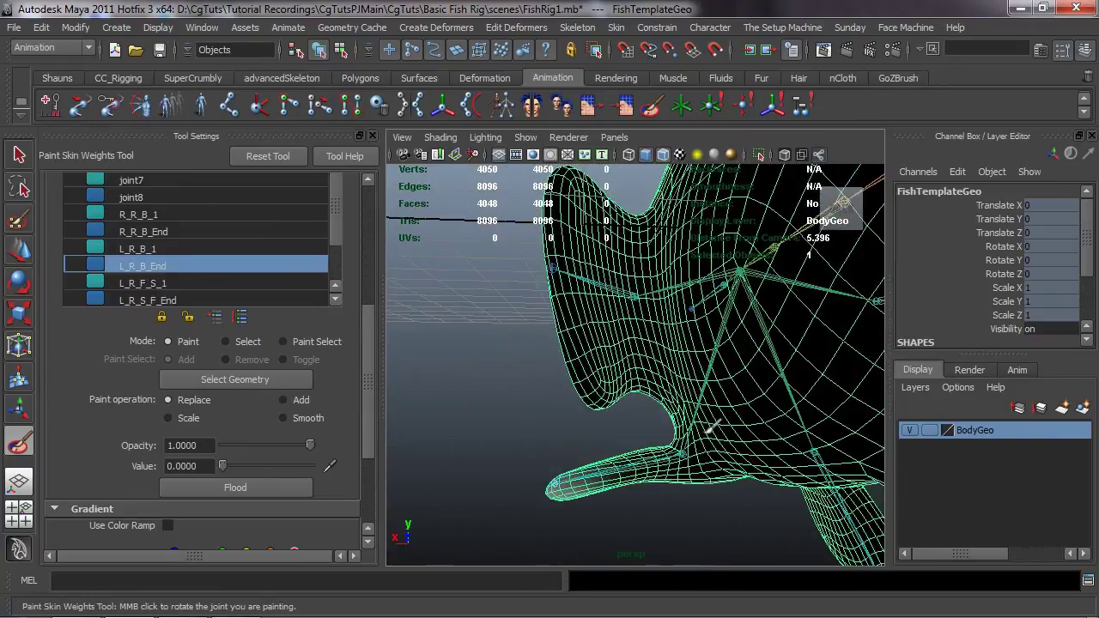
- Select the L_R_B_1 joint and rotate it through several poses to test the lower fin from different viewpoints
key("w")
left_click(691, 453)
key("e")
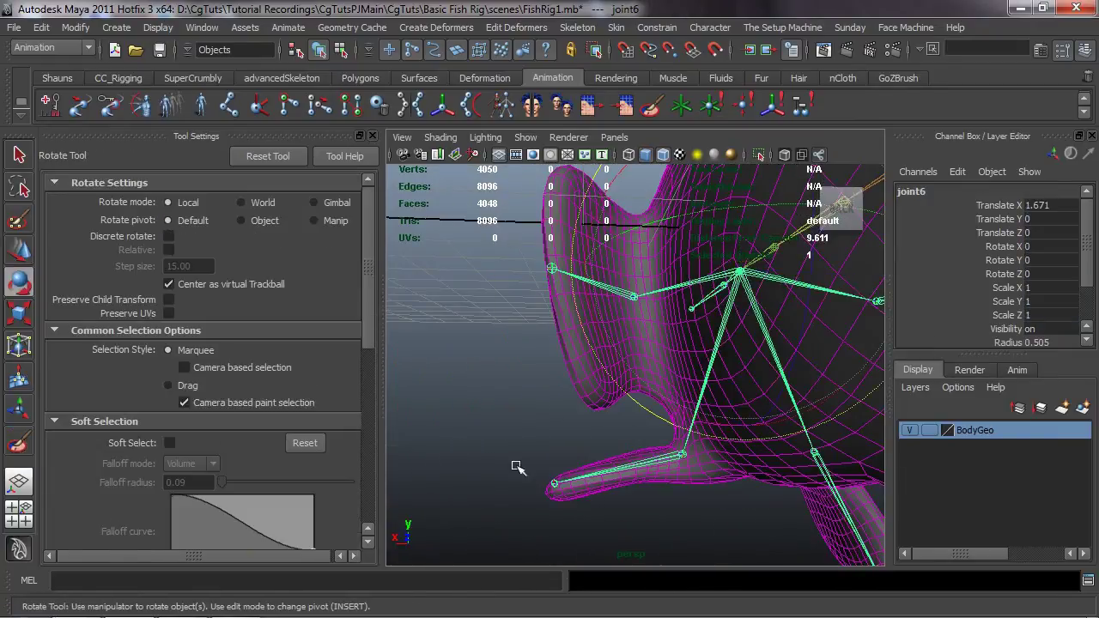
left_click(517, 467)
left_click(680, 456)
left_click_drag(535, 464, 667, 461)
middle_click_drag(667, 461, 755, 459, "alt")
left_click_drag(697, 388, 628, 437)
scroll(627, 437, "down", 5)
middle_click_drag(624, 422, 638, 435, "alt")
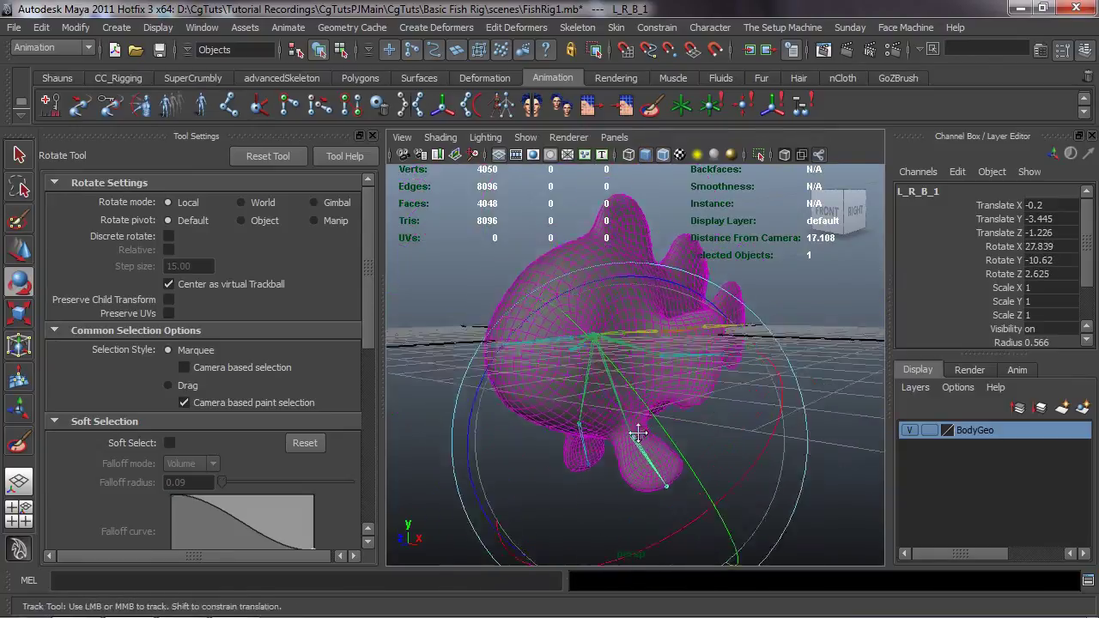
left_click_drag(637, 435, 678, 448, "alt")
left_click_drag(633, 392, 705, 448)
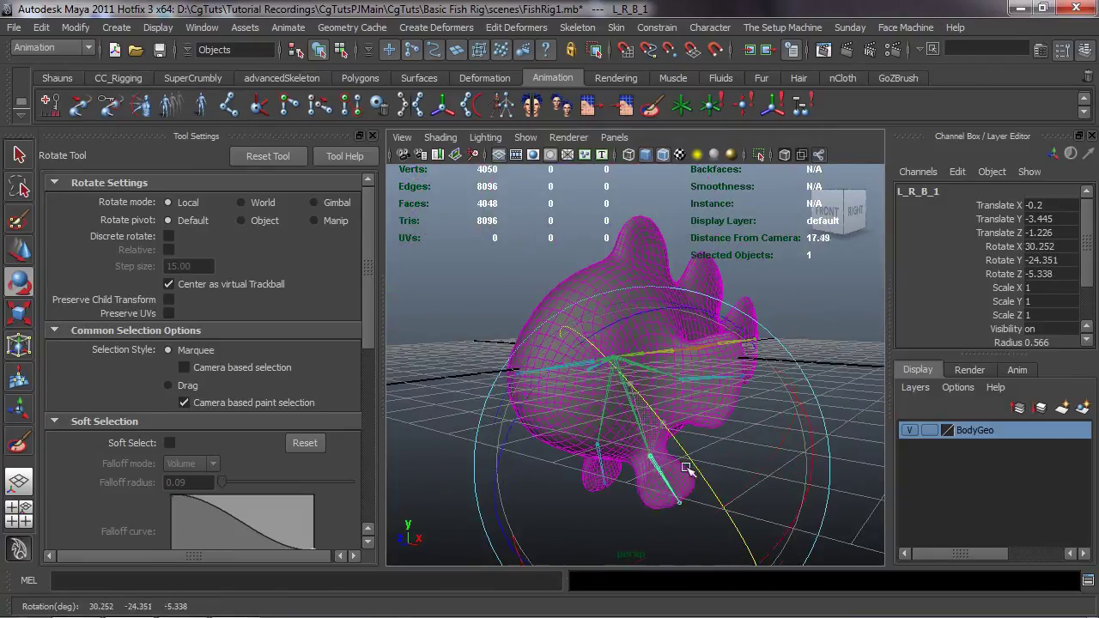
left_click_drag(567, 427, 649, 349, "alt")
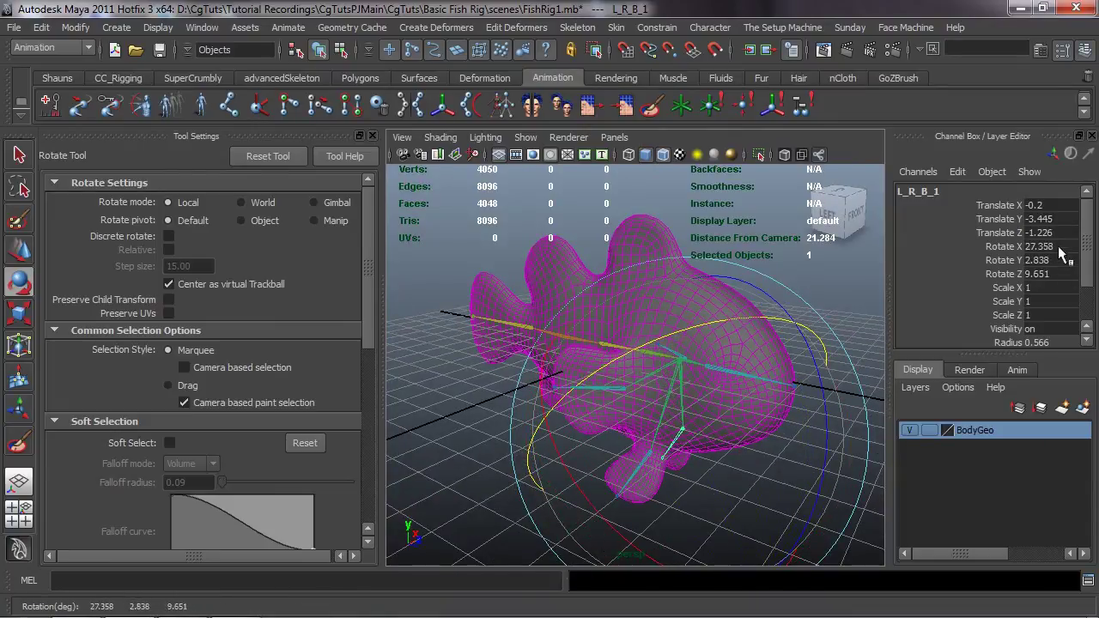
- Reset the L_R_B_1 joint's Rotate X, Y and Z to 0 and clear the selection
left_click_drag(1059, 247, 1061, 271)
key("Return")
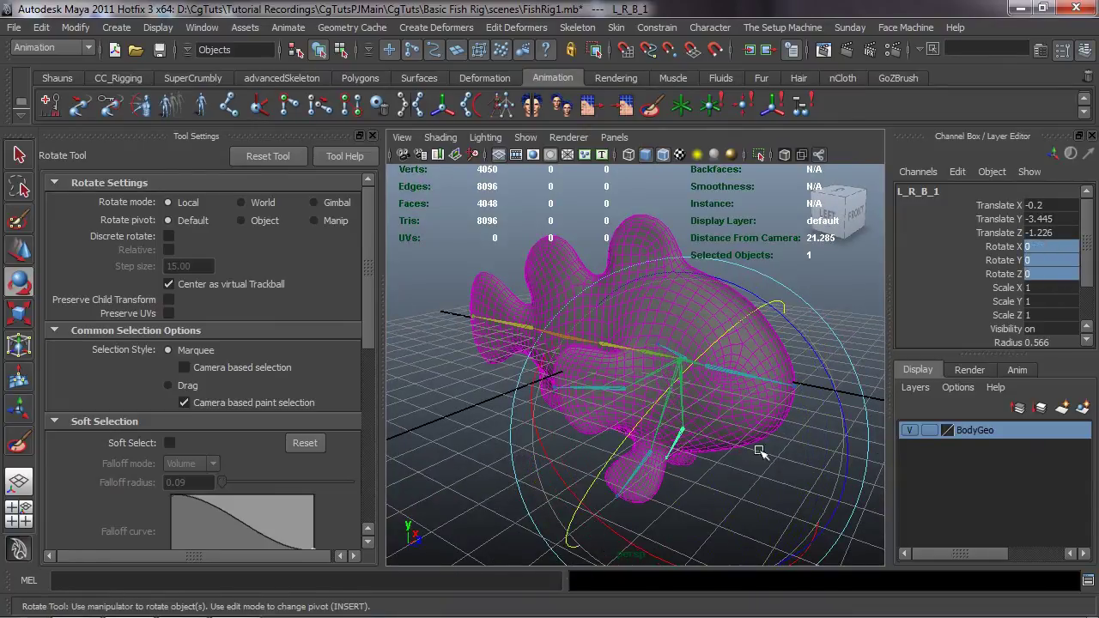
left_click(452, 473)
- Rotate the R_R_B_1 joint to about 16, -73 and -9 degrees in X, Y and Z to test the opposite lower fin
left_click_drag(434, 472, 463, 345, "alt")
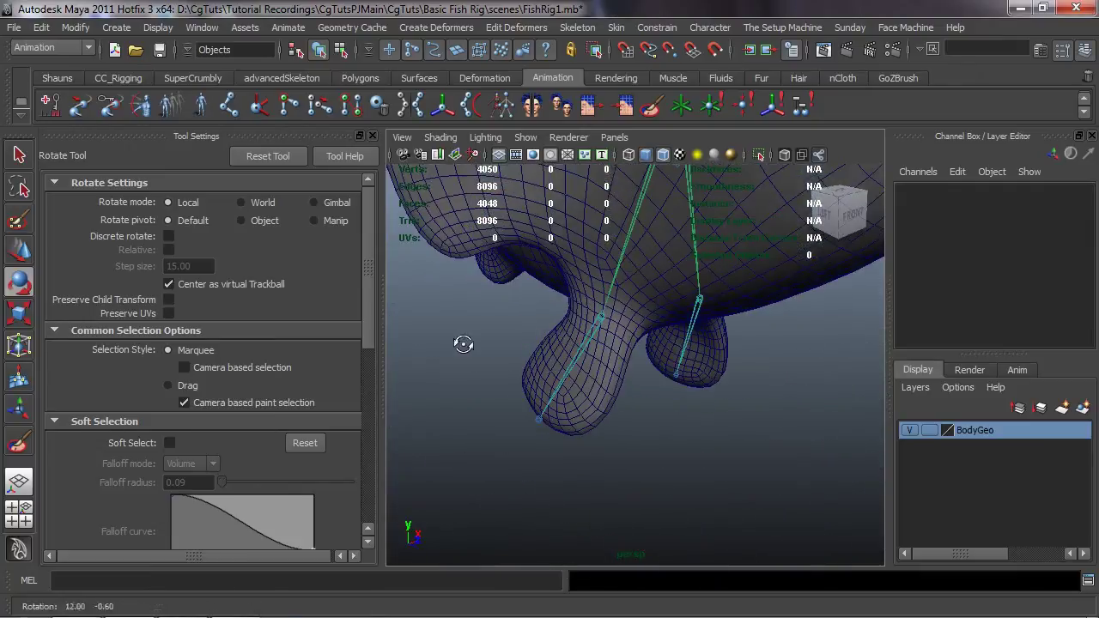
left_click(606, 314)
left_click_drag(549, 176, 515, 389)
left_click_drag(545, 354, 461, 397, "alt")
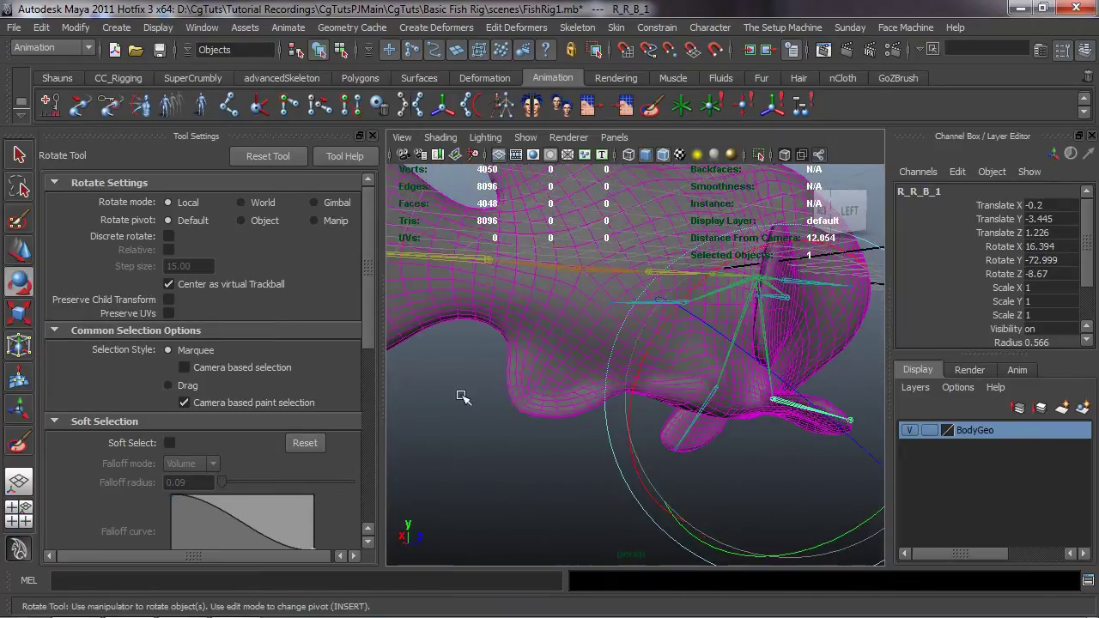
left_click(461, 397)
- Activate the Paint Skin Weights tool on the body mesh and display the R_R_B_1 influence around its lower fin
left_click_drag(530, 380, 561, 372, "alt")
left_click(561, 373)
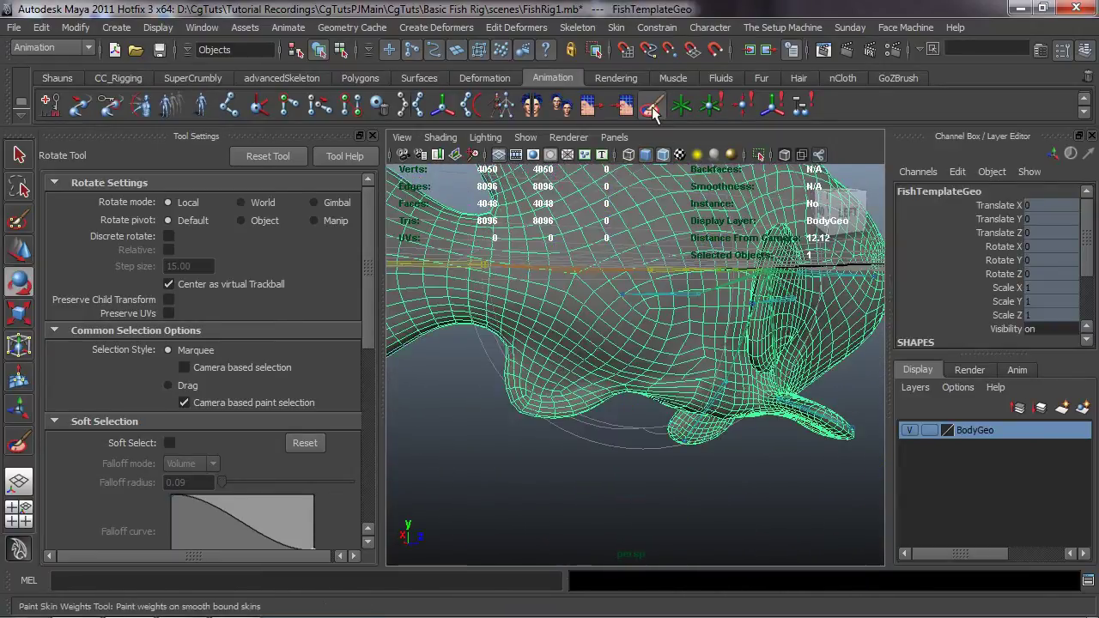
left_click(650, 104)
scroll(164, 271, "down", 2)
scroll(167, 271, "down", 3)
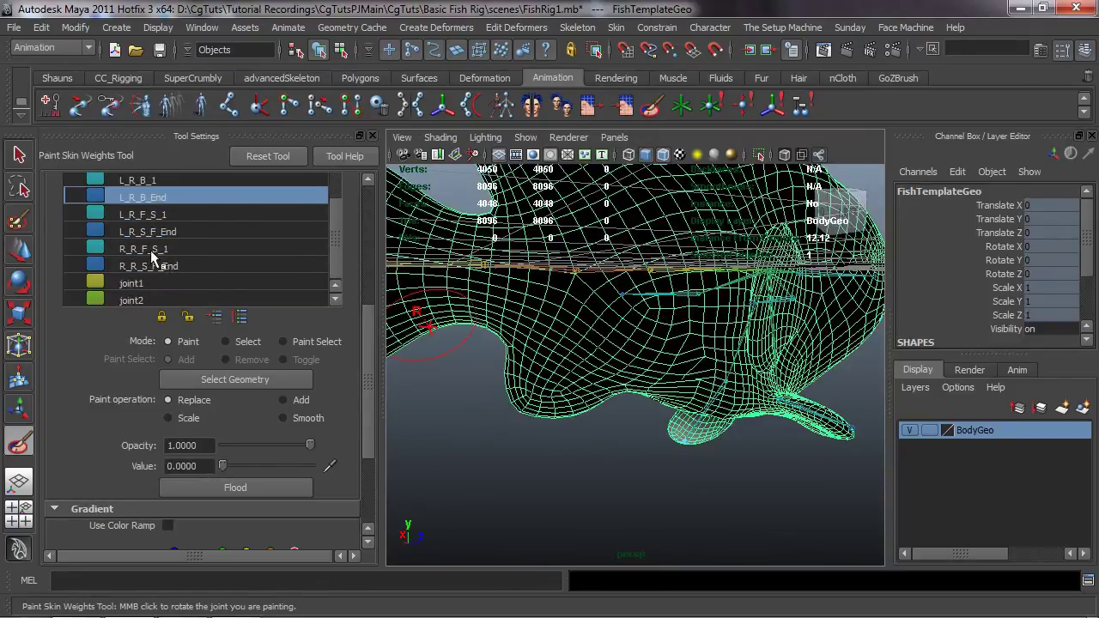
left_click(152, 253)
left_click_drag(586, 293, 482, 314, "alt")
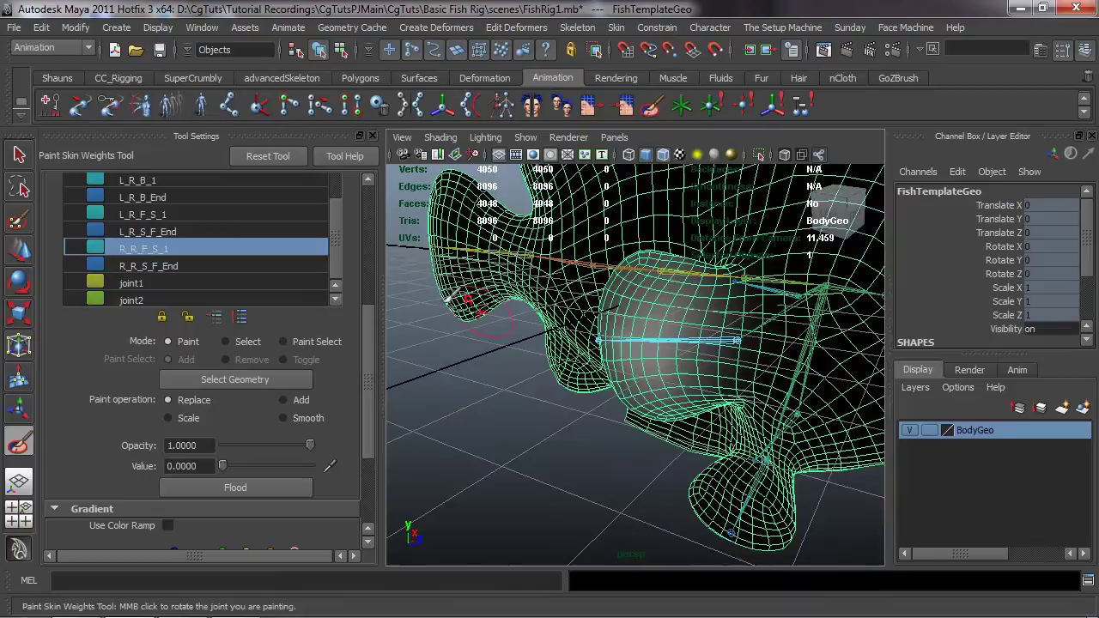
scroll(160, 238, "up", 2)
scroll(160, 246, "up", 1)
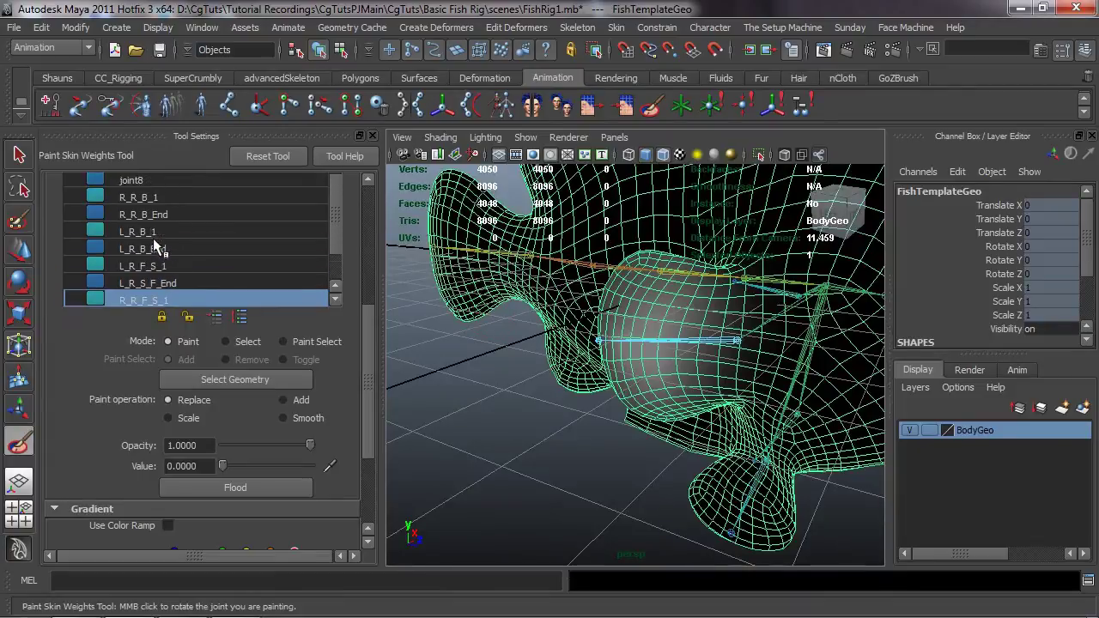
left_click(150, 199)
left_click_drag(631, 330, 659, 319, "alt")
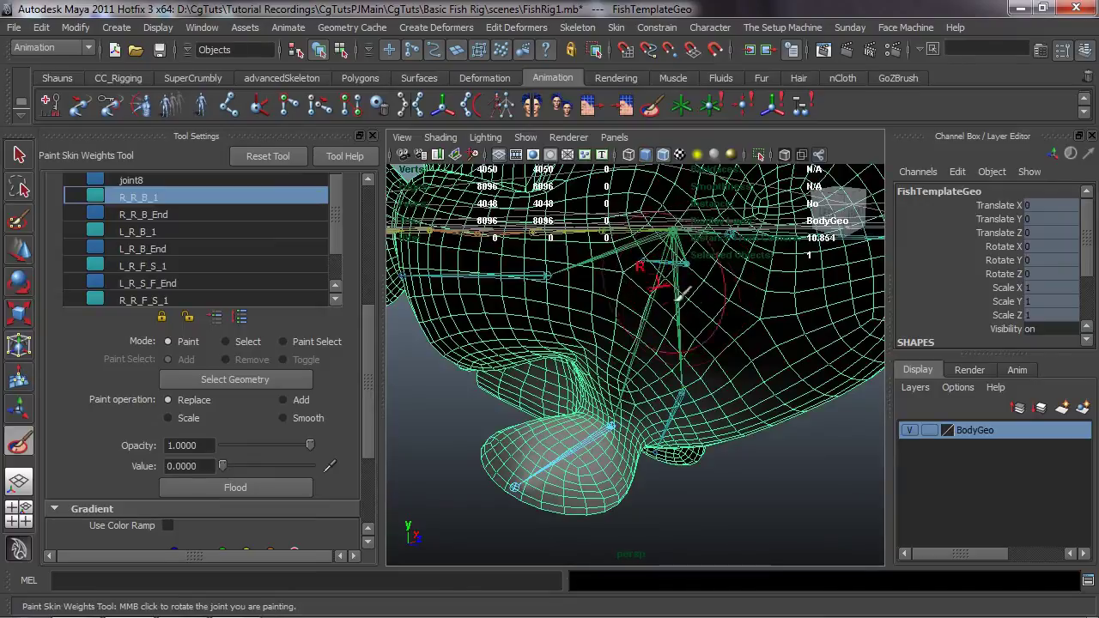
- Examine the R_R_B_1 influence across the fish's flank, head and belly, including the area around the opposite lower fin
left_click_drag(861, 319, 693, 351, "alt")
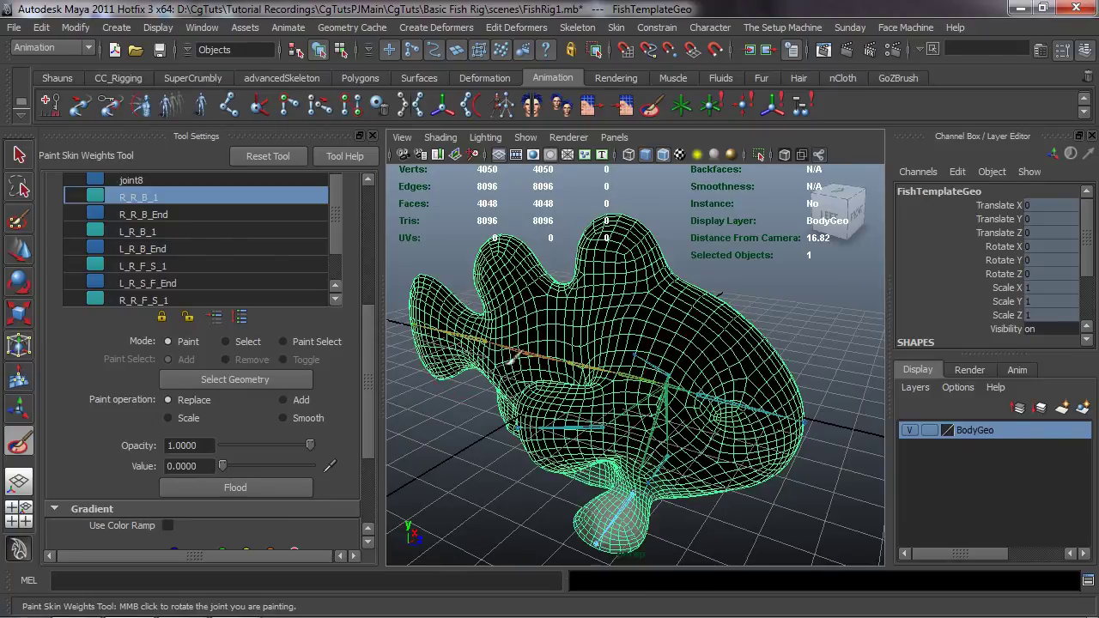
left_click_drag(762, 464, 595, 300, "alt")
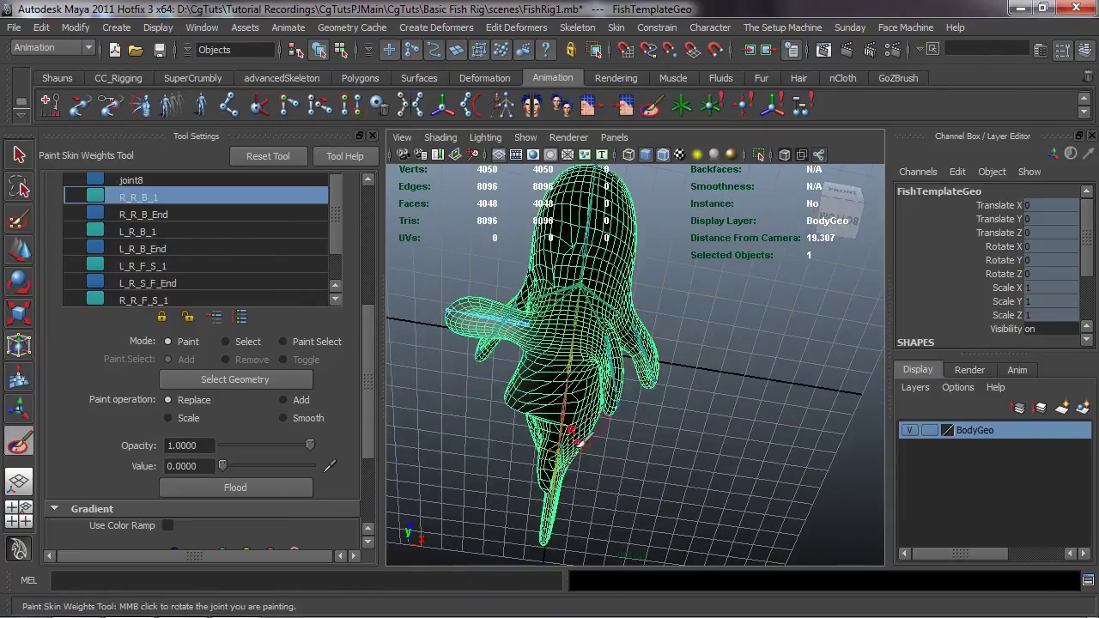
left_click_drag(554, 468, 703, 351, "alt")
left_click_drag(573, 344, 623, 320, "alt")
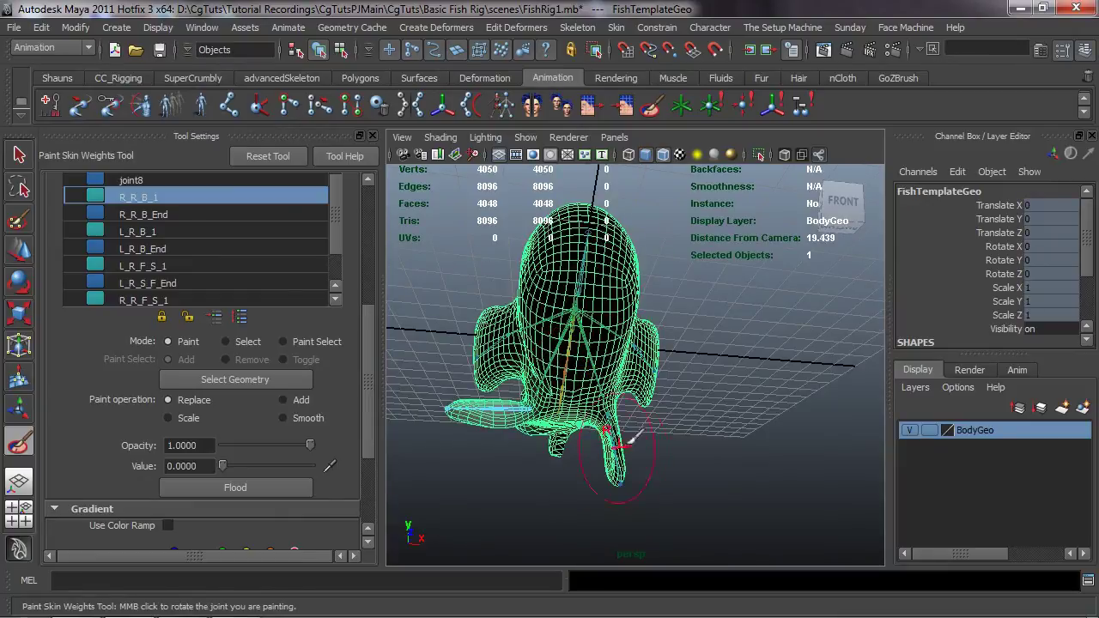
scroll(631, 438, "up", 3)
middle_click_drag(631, 437, 692, 415, "alt")
left_click_drag(692, 415, 661, 364, "alt")
scroll(633, 417, "up", 3)
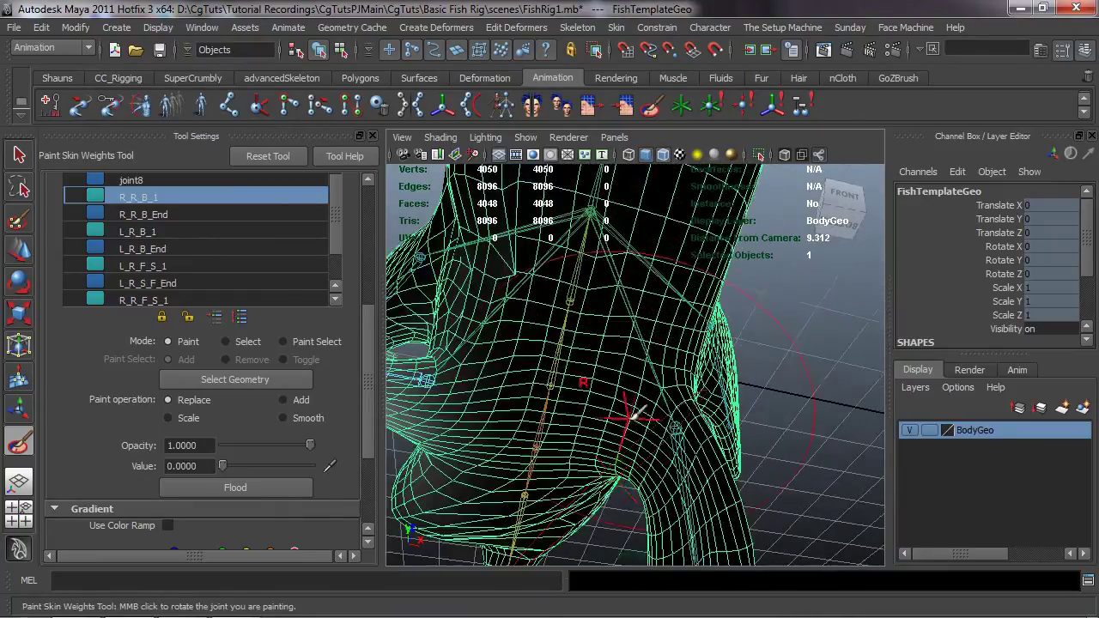
- Check both sides of the body, the head and the underside for stray R_R_B_1 influence
left_click_drag(636, 417, 672, 426, "alt")
left_click_drag(734, 326, 783, 422, "alt")
left_click_drag(735, 287, 440, 322, "alt")
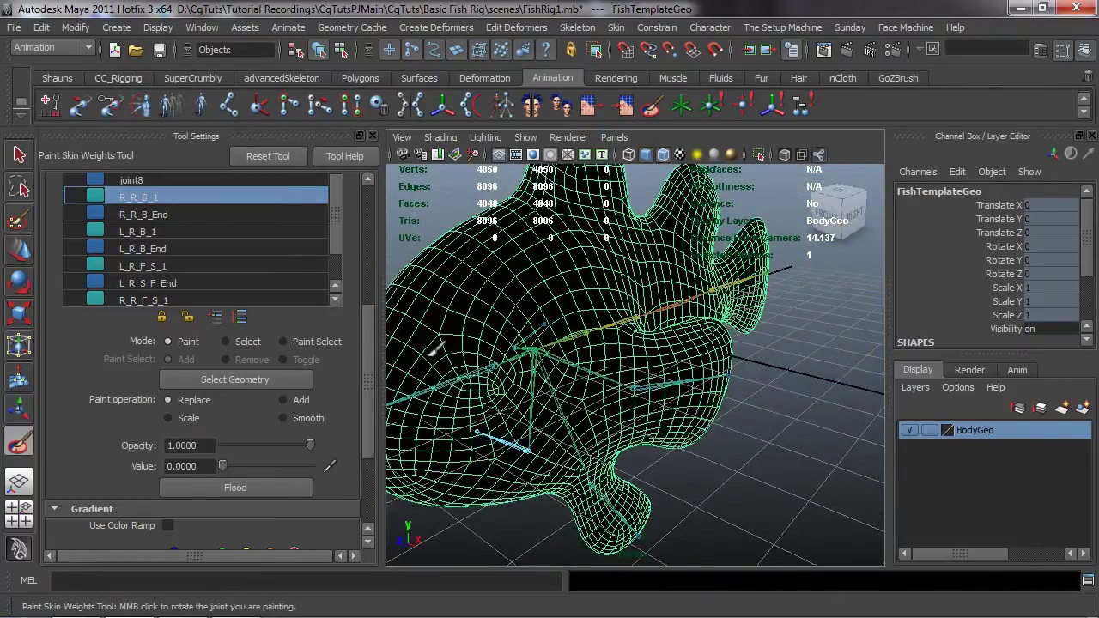
left_click_drag(403, 447, 496, 365, "alt")
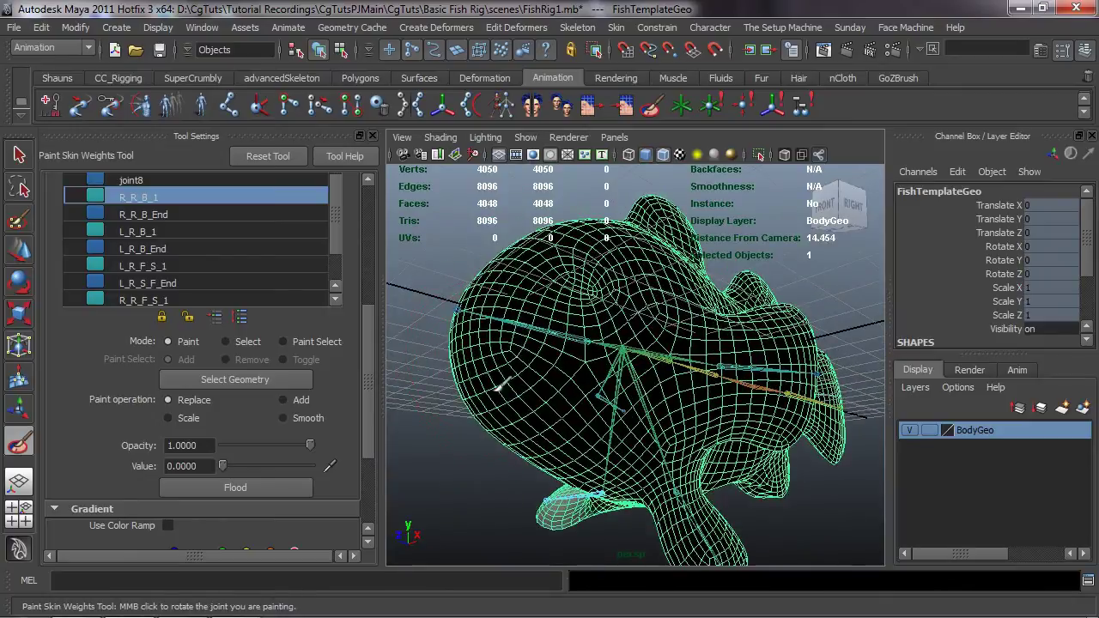
left_click_drag(581, 331, 541, 350, "alt")
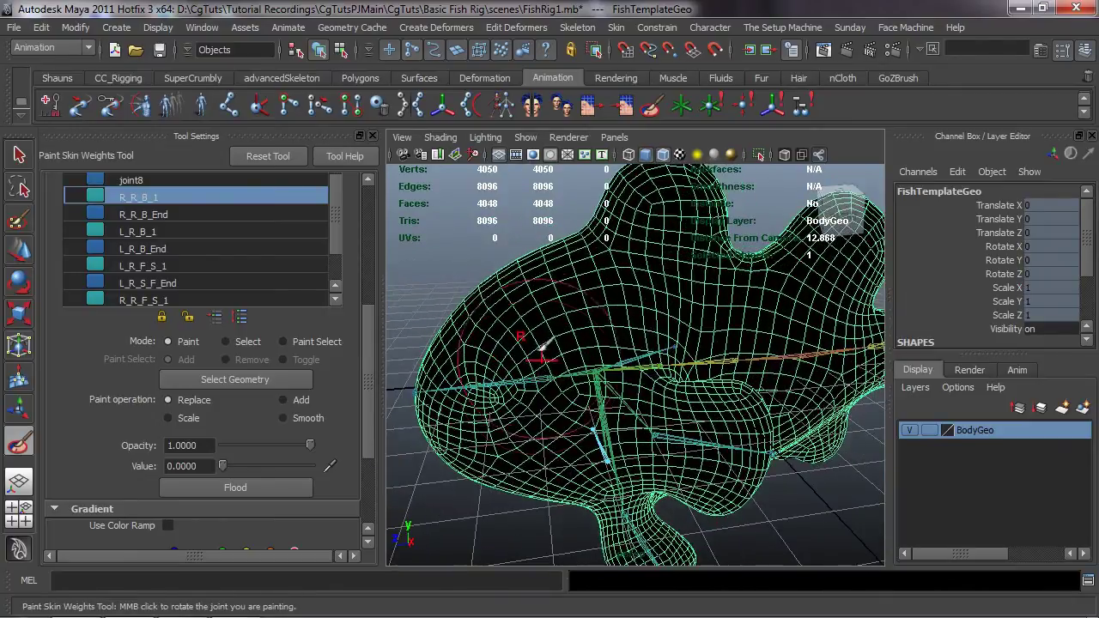
left_click_drag(729, 306, 646, 376, "alt")
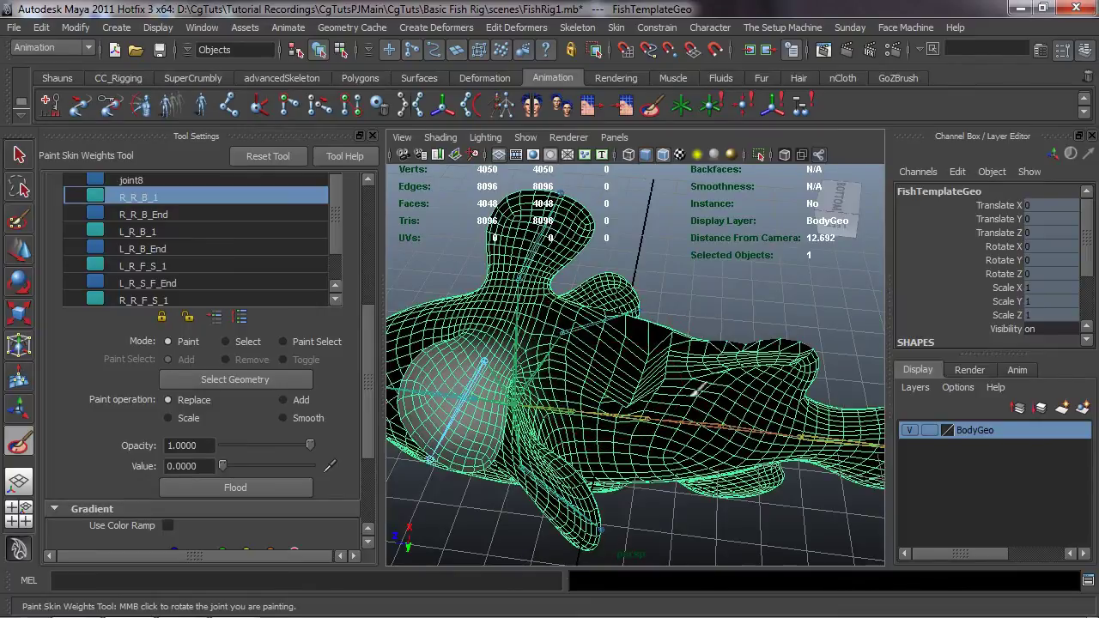
left_click_drag(780, 348, 669, 377, "alt")
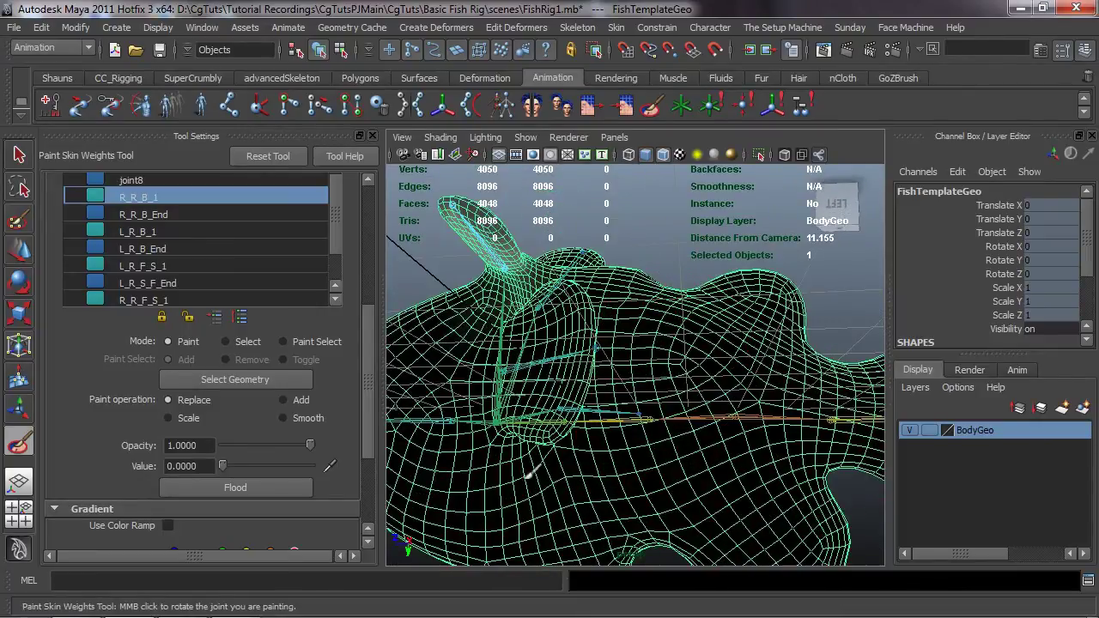
left_click_drag(717, 331, 451, 331, "alt")
- Display the R_R_B_End influence and inspect it along the belly, both flanks and the dorsal fins
left_click(157, 215)
left_click_drag(532, 361, 669, 365, "alt")
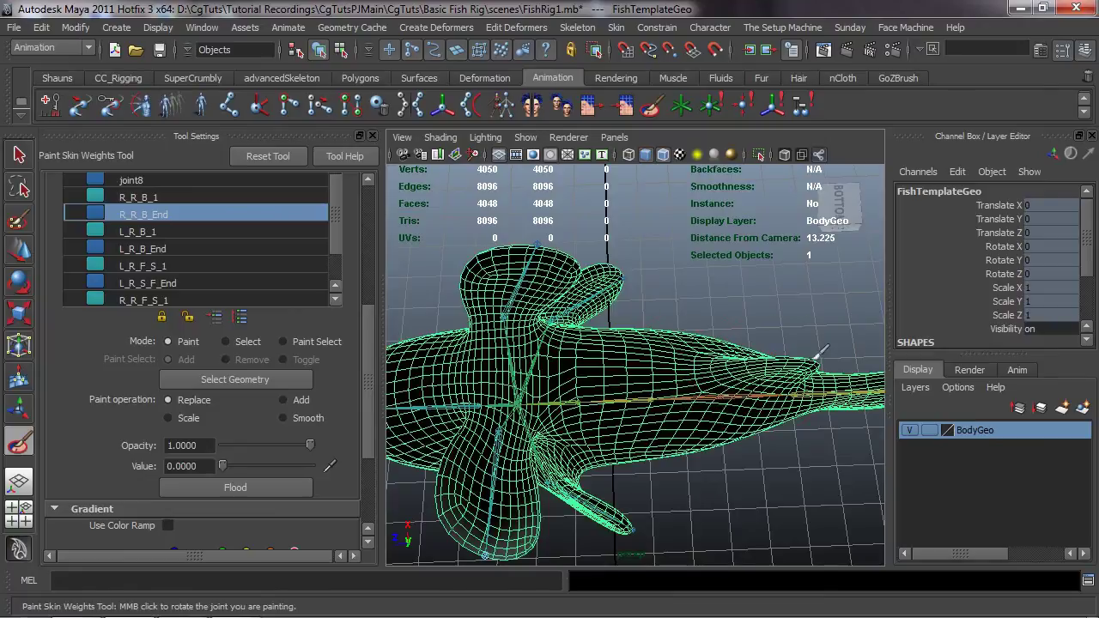
left_click_drag(763, 364, 763, 424, "alt")
left_click_drag(718, 338, 667, 363, "alt")
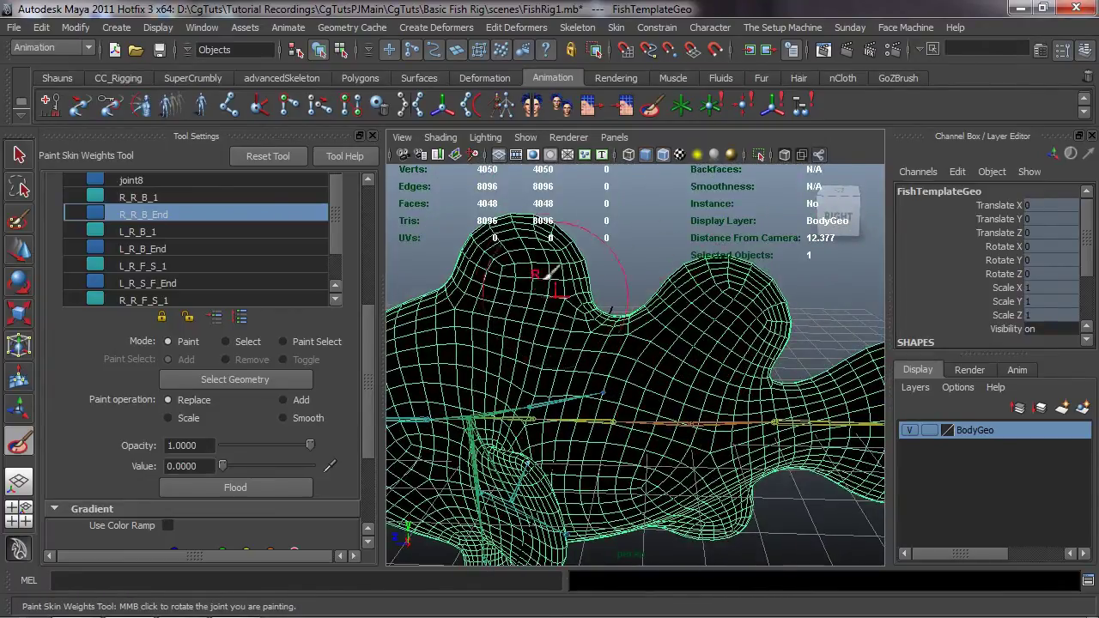
left_click_drag(496, 275, 517, 316, "alt")
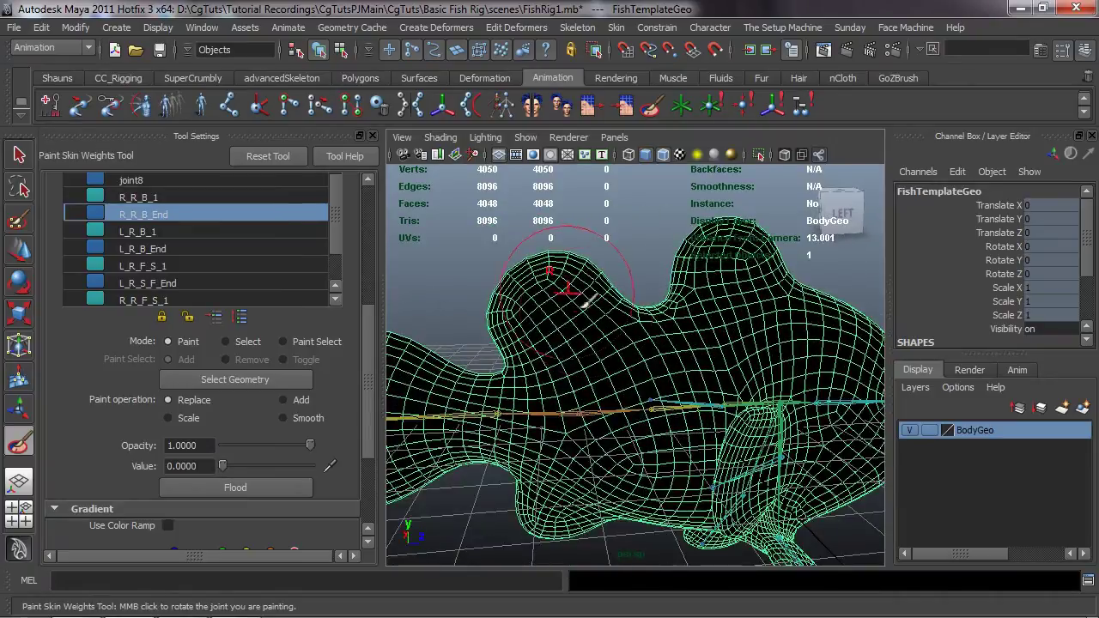
left_click_drag(738, 232, 637, 251, "alt")
left_click_drag(707, 290, 730, 289, "alt")
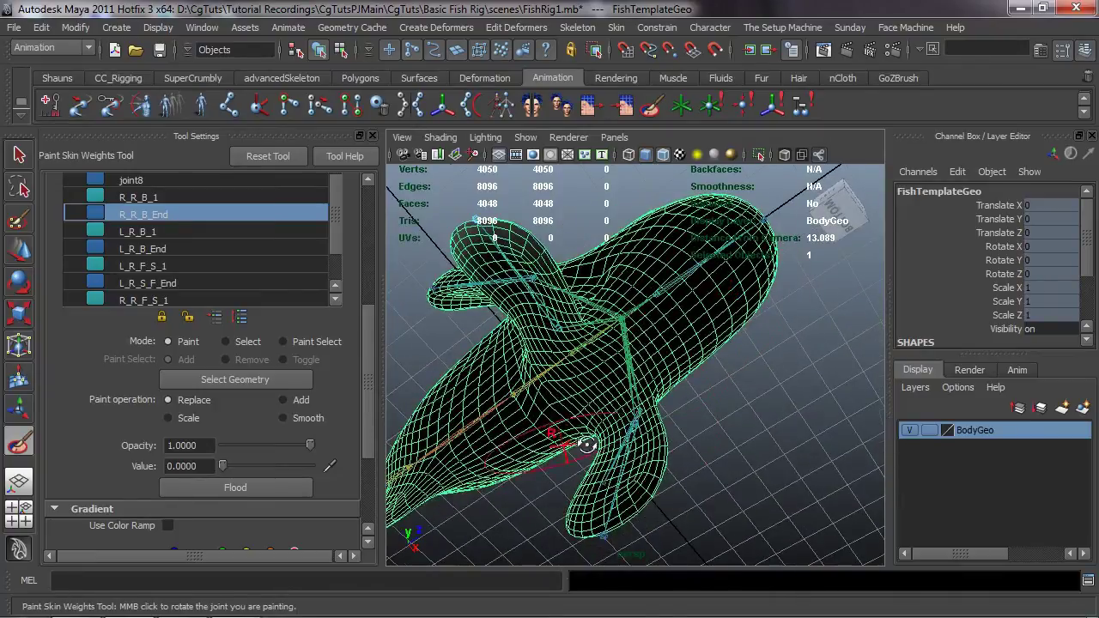
- Examine the R_R_B_End influence on the rear body, tail and upper fins for stray weights
left_click_drag(586, 445, 767, 446, "alt")
right_click_drag(767, 447, 811, 463, "alt")
left_click_drag(667, 427, 631, 416, "alt")
scroll(603, 340, "down", 3)
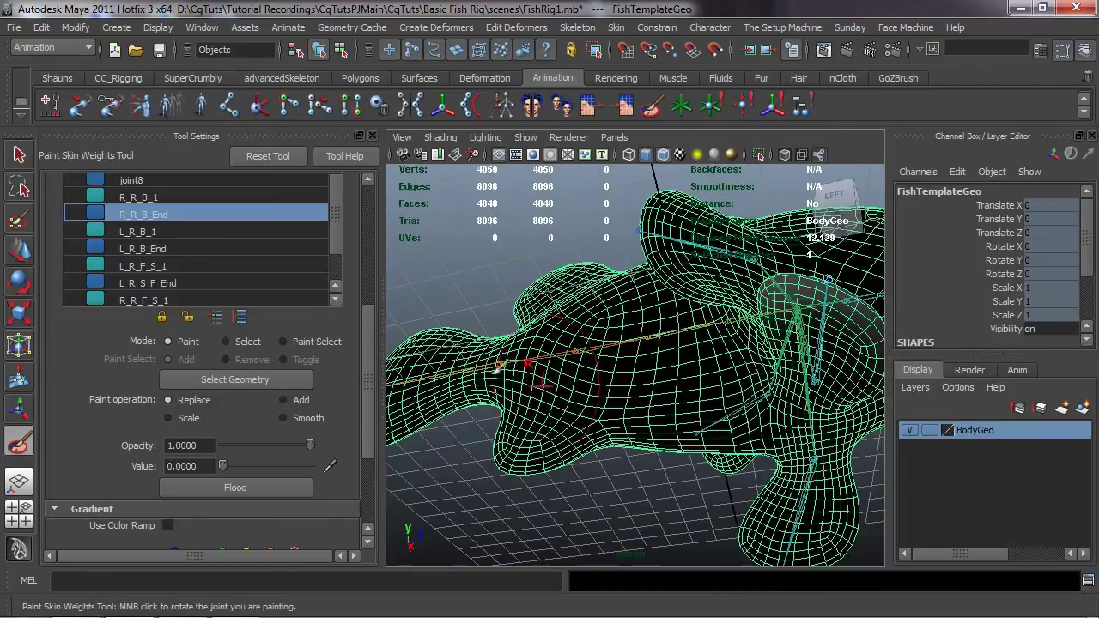
left_click_drag(534, 356, 663, 386, "alt")
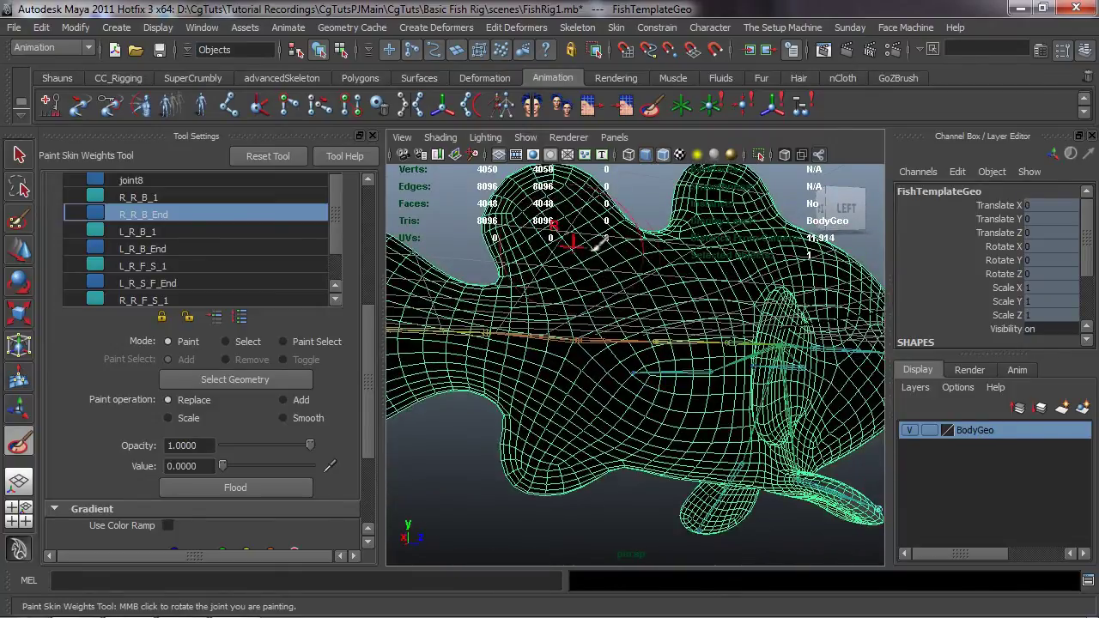
left_click_drag(594, 247, 676, 289, "alt")
middle_click_drag(674, 335, 562, 405, "alt")
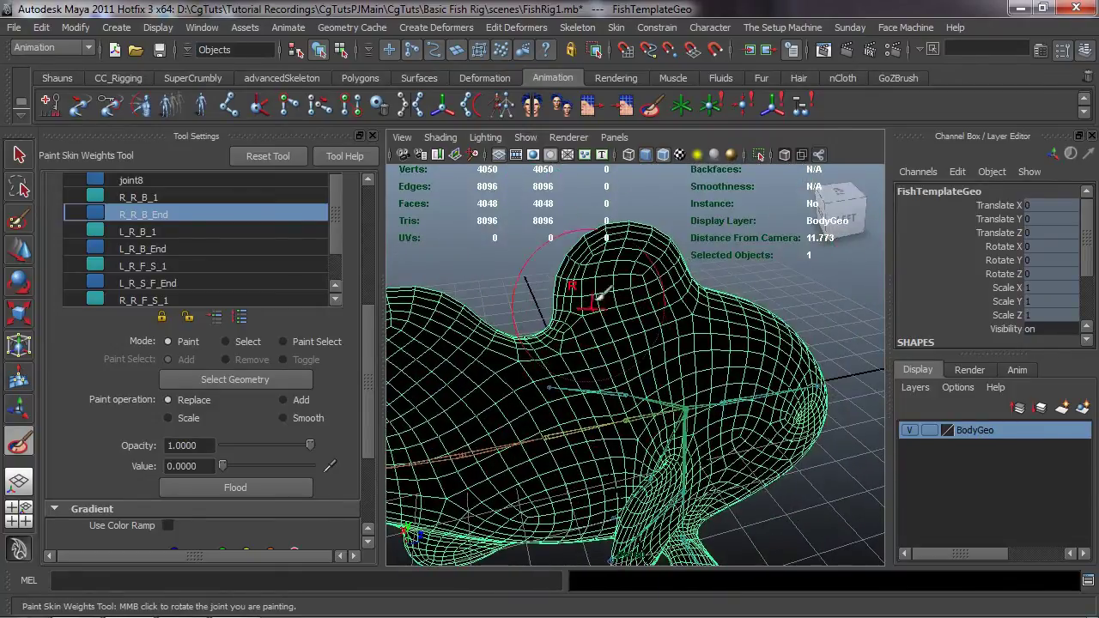
left_click_drag(703, 315, 666, 288, "alt")
- Inspect the R_R_B_End influence on the underside, the opposite lower fin and the side fins
left_click_drag(687, 452, 675, 379, "alt")
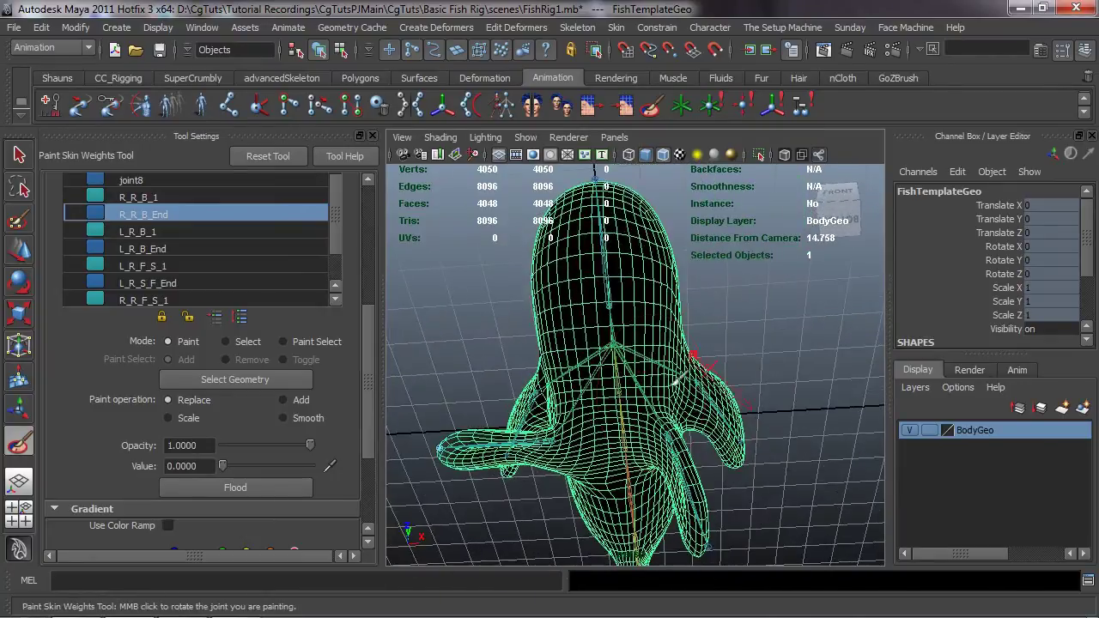
left_click_drag(646, 539, 653, 415, "alt")
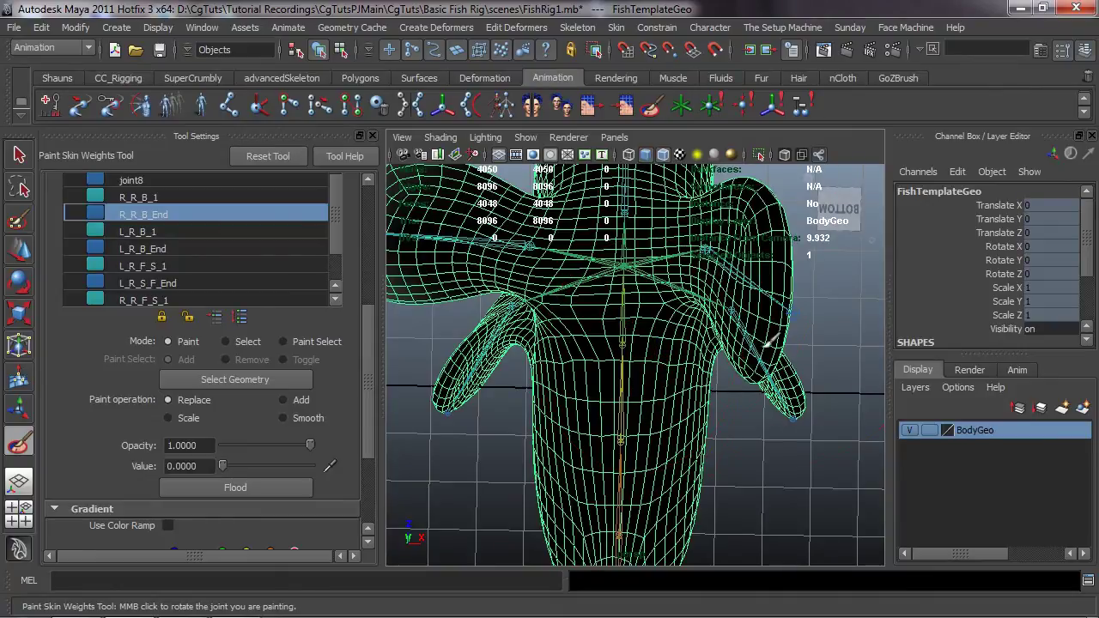
left_click_drag(780, 323, 565, 314, "alt")
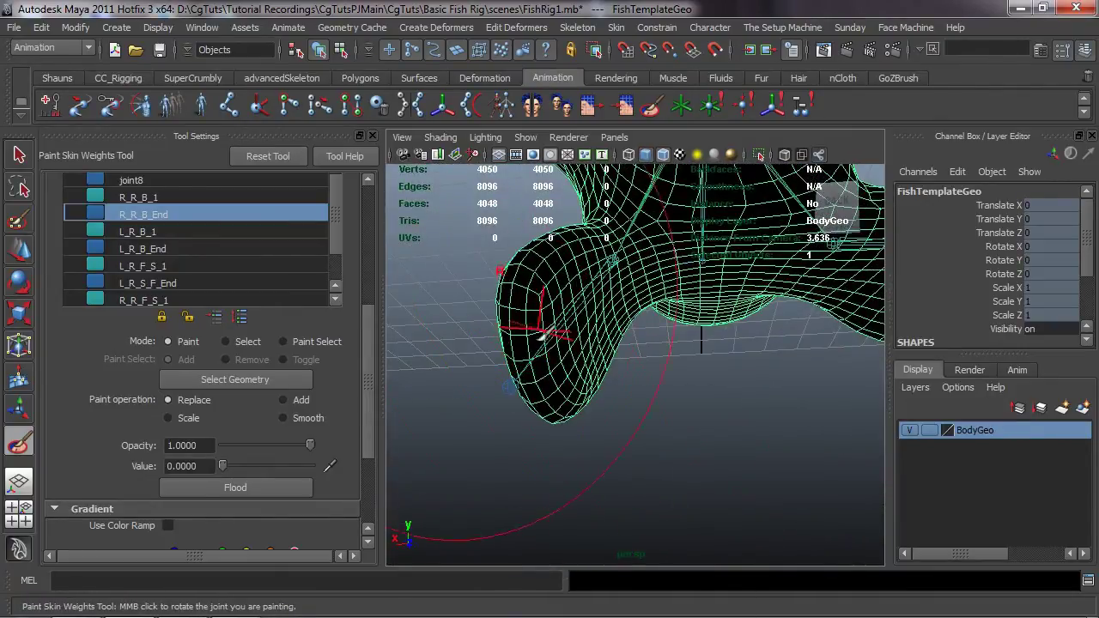
scroll(558, 395, "up", 2)
mouse_move(533, 391)
left_mouse_down("alt")
mouse_move(558, 395)
mouse_move(575, 427)
mouse_move(677, 452)
mouse_move(700, 422)
mouse_move(603, 439)
mouse_move(424, 410)
mouse_move(429, 390)
mouse_move(507, 402)
mouse_move(554, 381)
mouse_move(618, 406)
mouse_move(591, 436)
left_mouse_up("alt")
left_click_drag(431, 301, 684, 280, "alt")
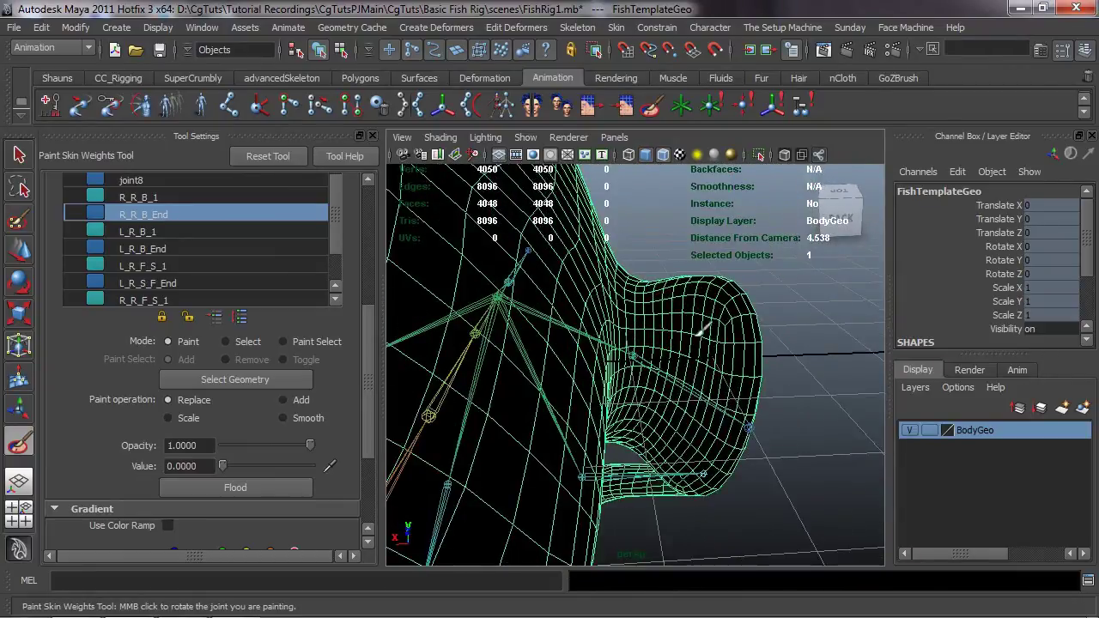
- Display the R_R_B_1 influence again and check where its lower fin meets the body and nearby side fin
left_click(156, 198)
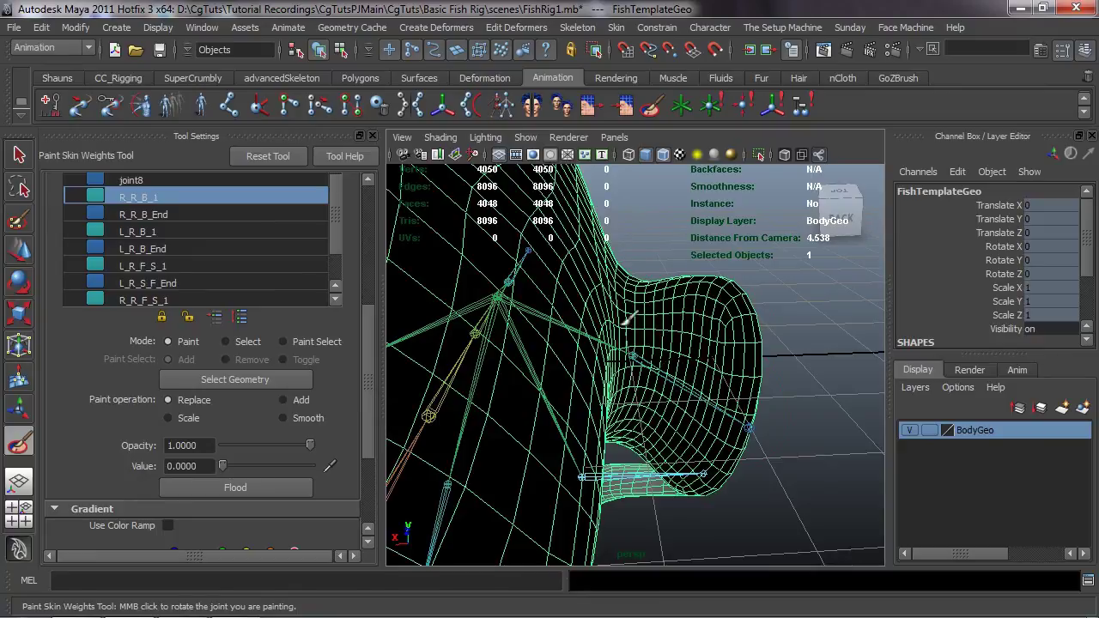
left_click_drag(597, 418, 517, 375, "alt")
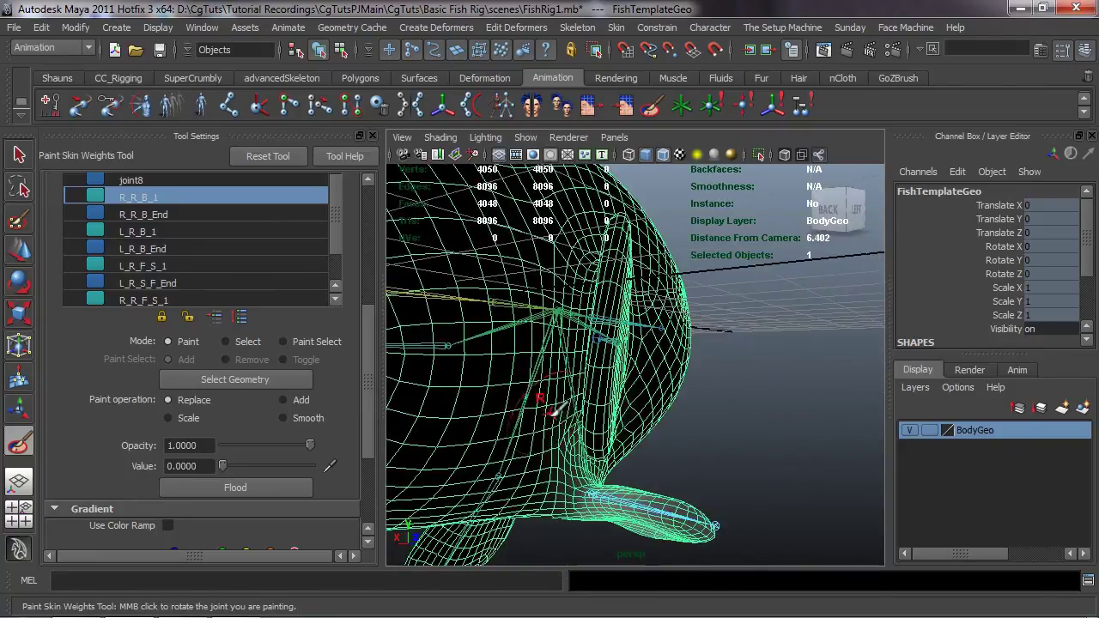
left_click_drag(557, 454, 653, 332, "alt")
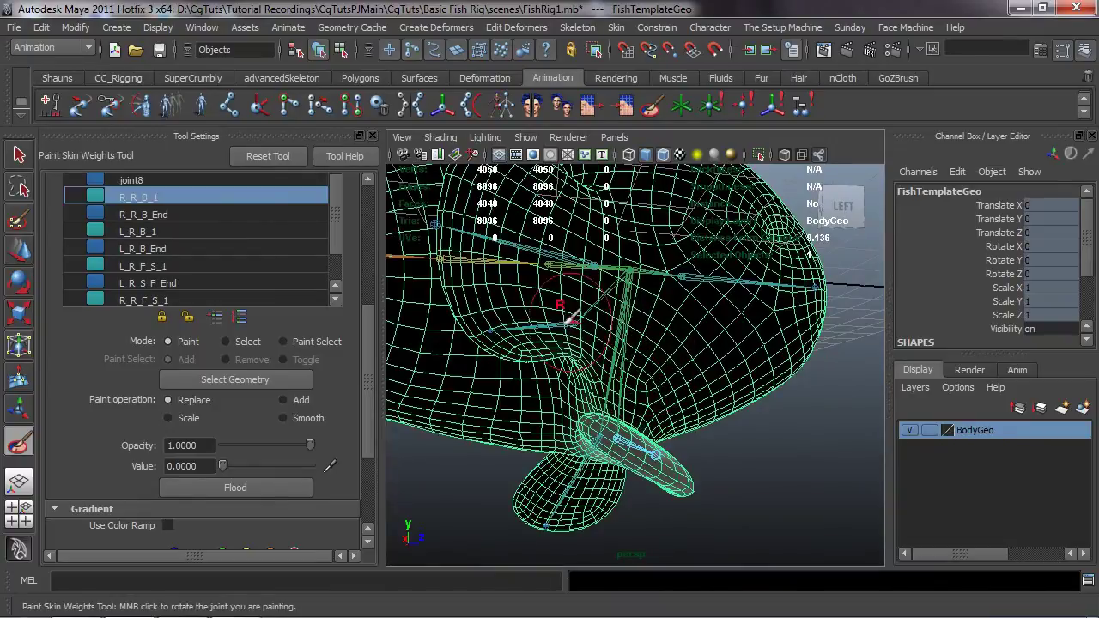
left_click_drag(642, 279, 719, 352, "alt")
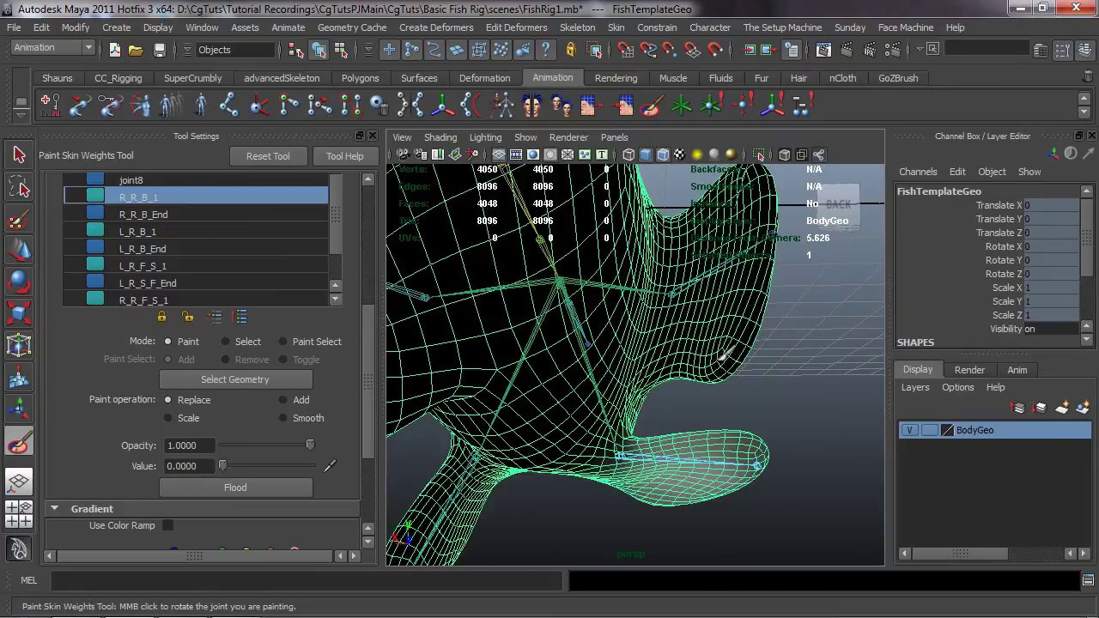
left_click_drag(584, 444, 289, 449, "alt")
middle_click_drag(532, 361, 554, 412, "alt")
left_click_drag(553, 394, 604, 426, "alt")
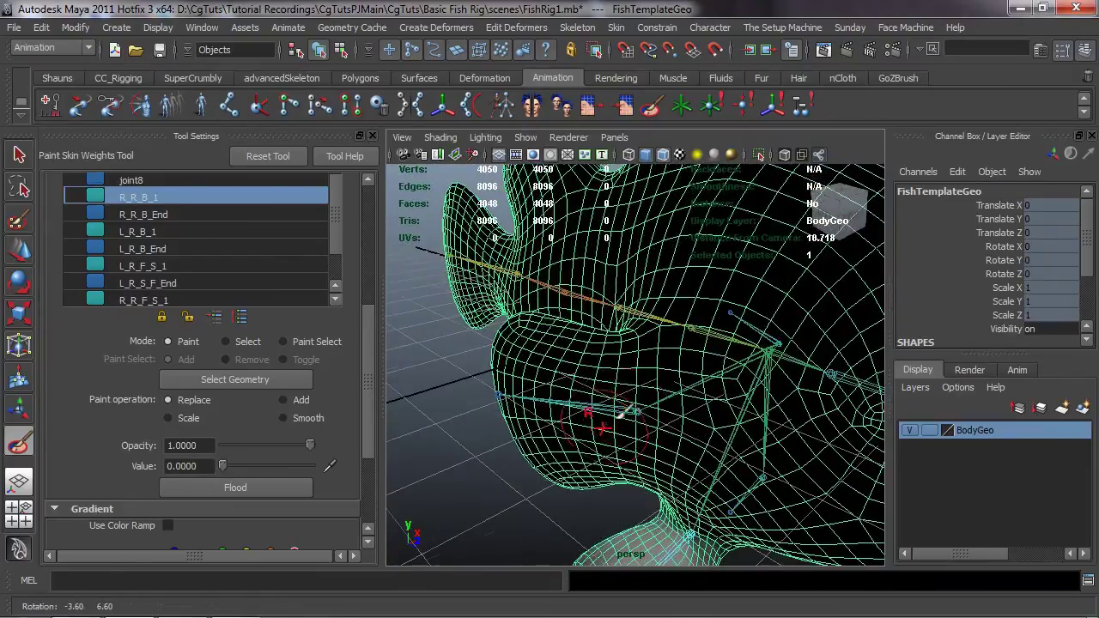
- Examine the R_R_B_1 weight falloff at the lower fin's root and across the surrounding belly
left_click_drag(524, 339, 737, 316, "alt")
left_click_drag(675, 334, 658, 330, "alt")
left_click_drag(573, 488, 604, 339, "alt")
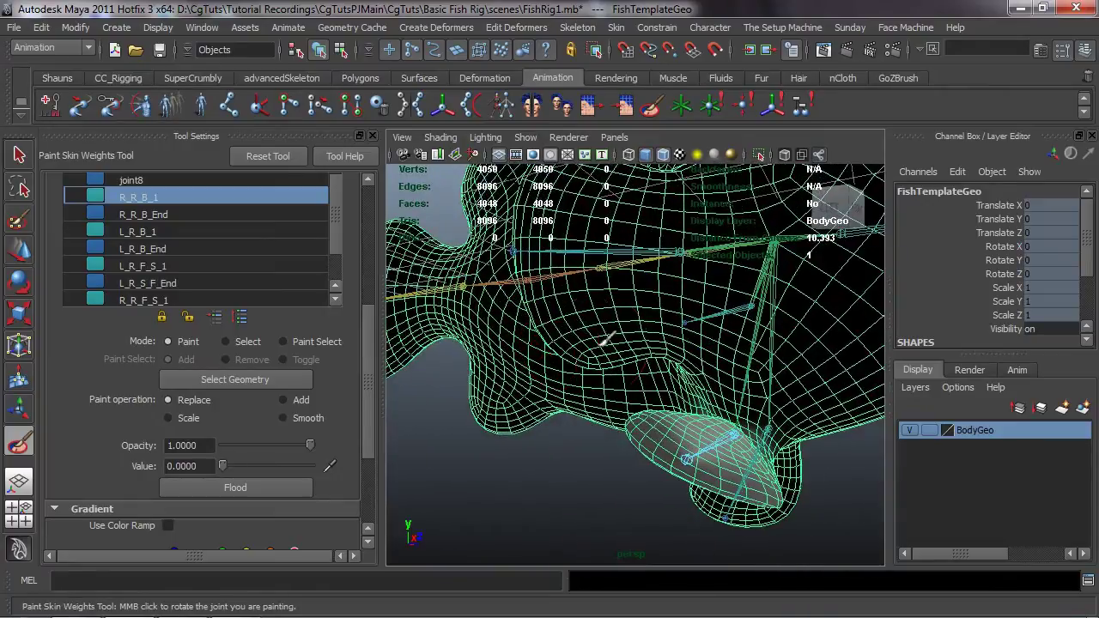
left_click_drag(544, 321, 725, 334, "alt")
left_click_drag(747, 238, 617, 296, "alt")
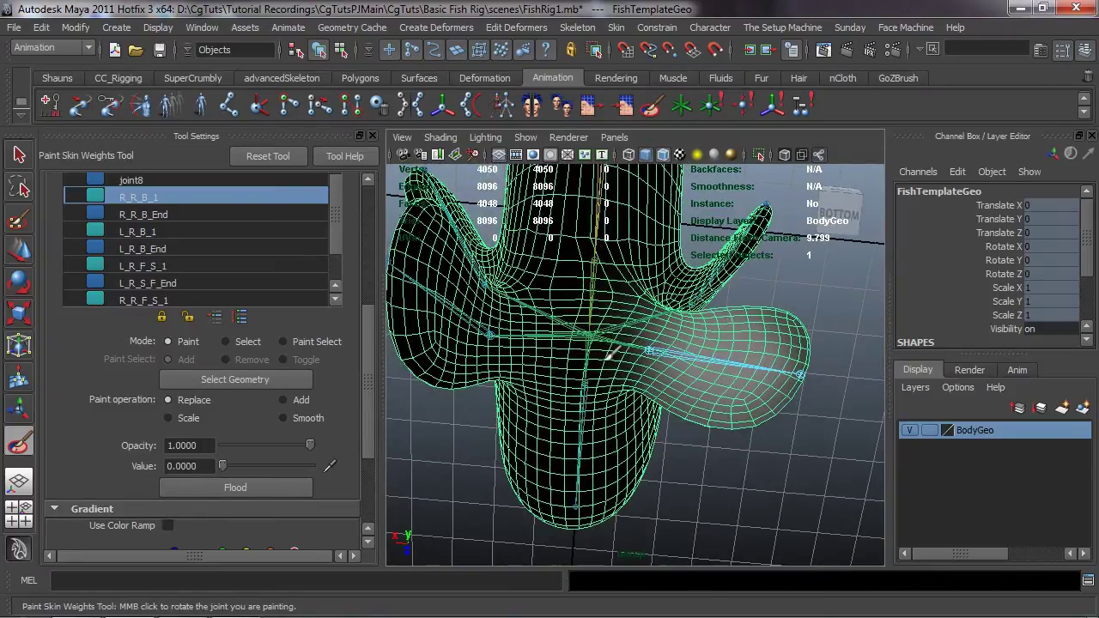
left_click_drag(626, 337, 582, 382, "alt")
scroll(532, 429, "up", 6)
right_click_drag(583, 381, 556, 403, "alt")
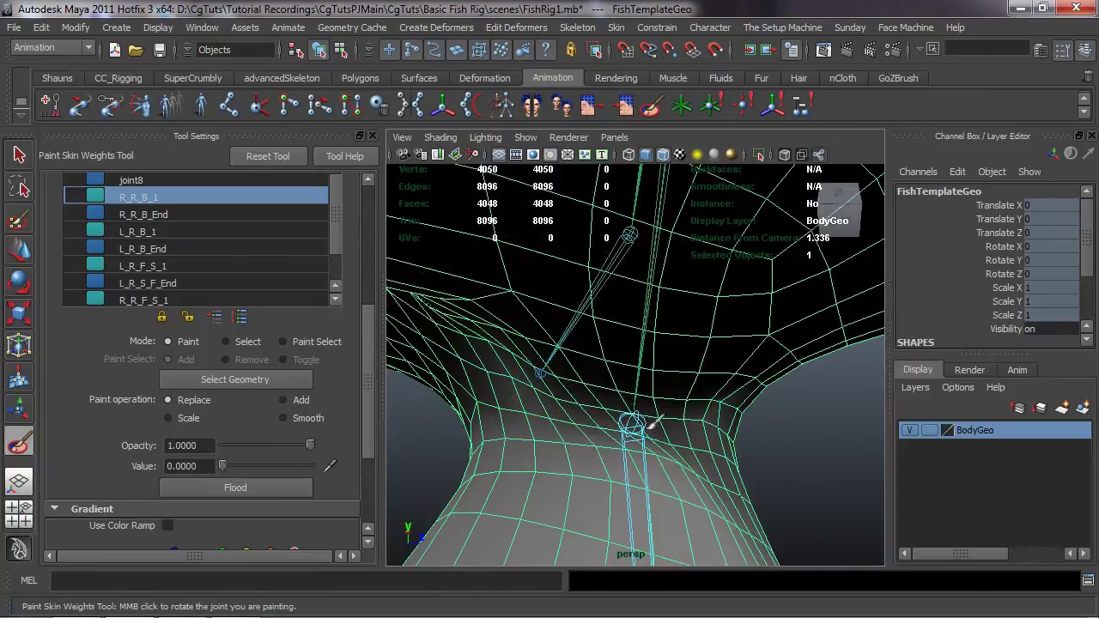
left_click_drag(635, 423, 642, 318, "alt")
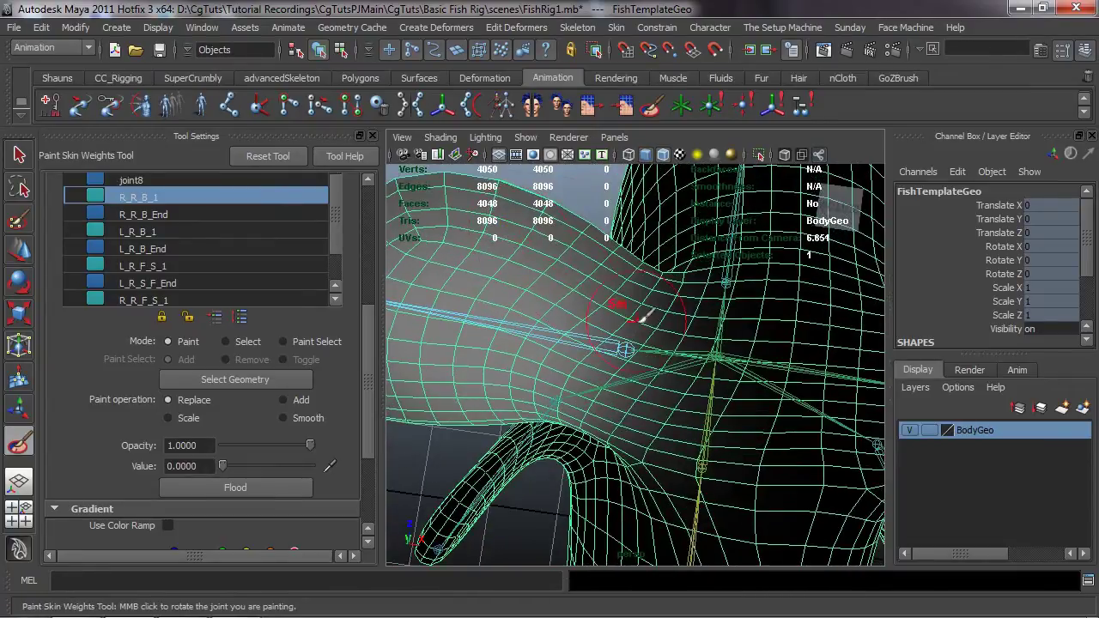
left_click_drag(675, 461, 635, 412, "alt")
- Paint R_R_B_End influence onto the outer end of its lower fin using the Add operation at value 0.1
left_click(170, 213)
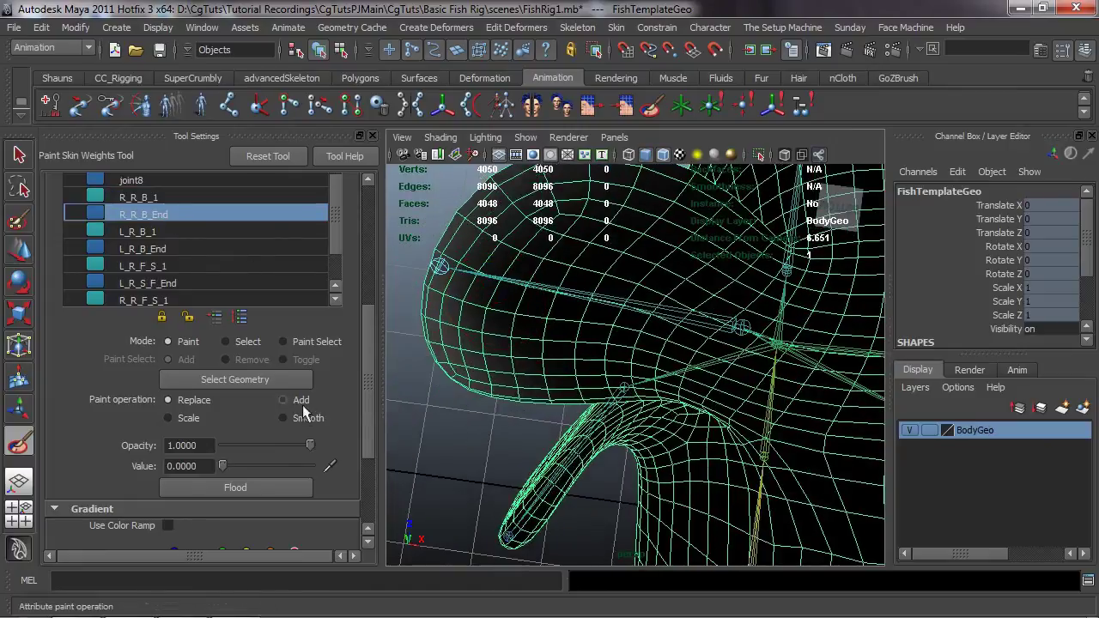
type(".1")
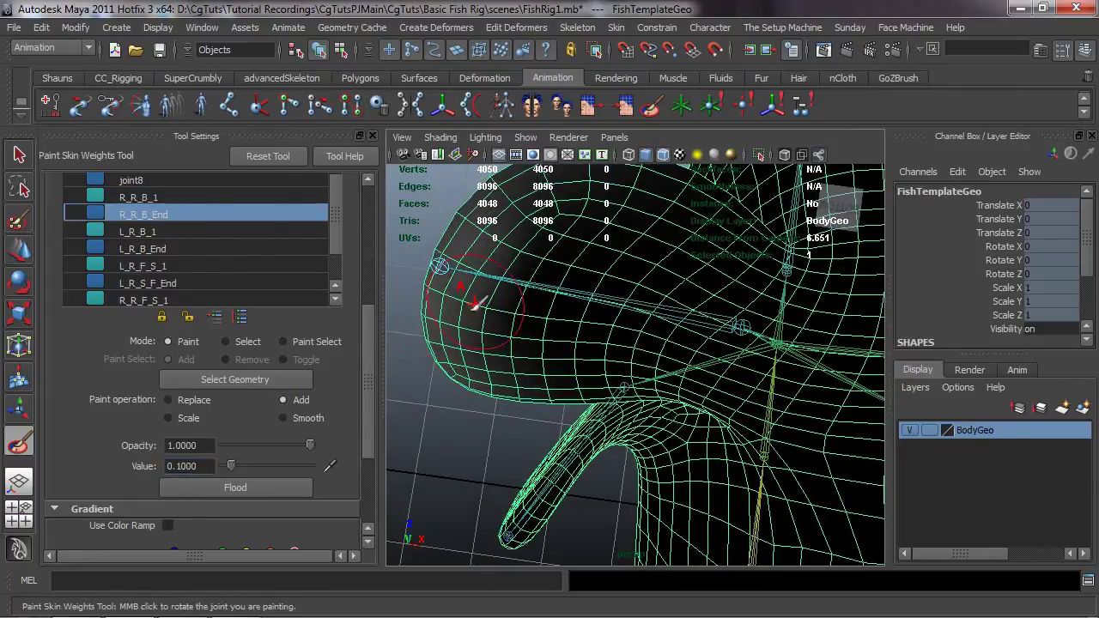
mouse_move(473, 328)
left_mouse_down()
mouse_move(500, 228)
mouse_move(485, 335)
mouse_move(501, 262)
mouse_move(744, 334)
mouse_move(782, 221)
mouse_move(636, 301)
mouse_move(650, 233)
mouse_move(723, 291)
left_mouse_up()
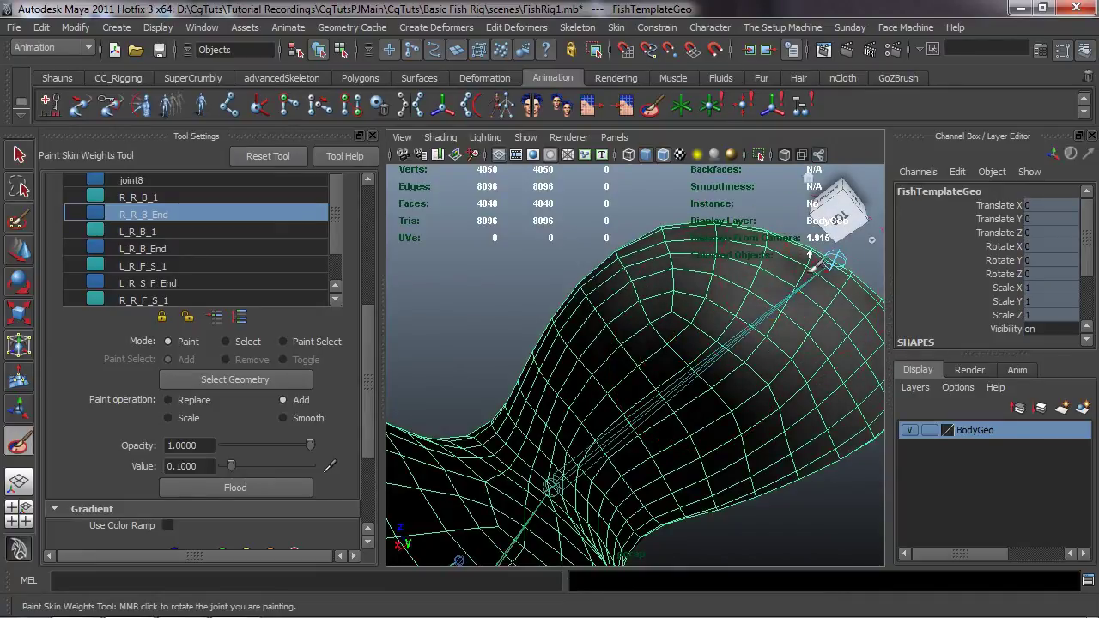
left_click_drag(767, 402, 776, 351, "alt")
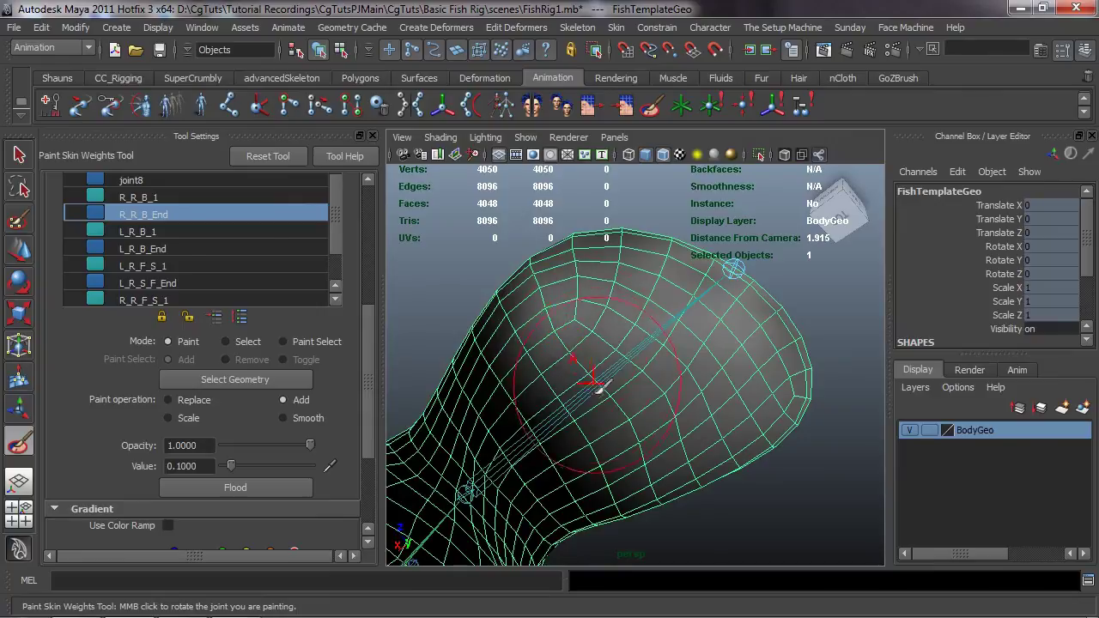
mouse_move(767, 388)
left_mouse_down("alt")
mouse_move(661, 447)
mouse_move(717, 369)
left_mouse_up("alt")
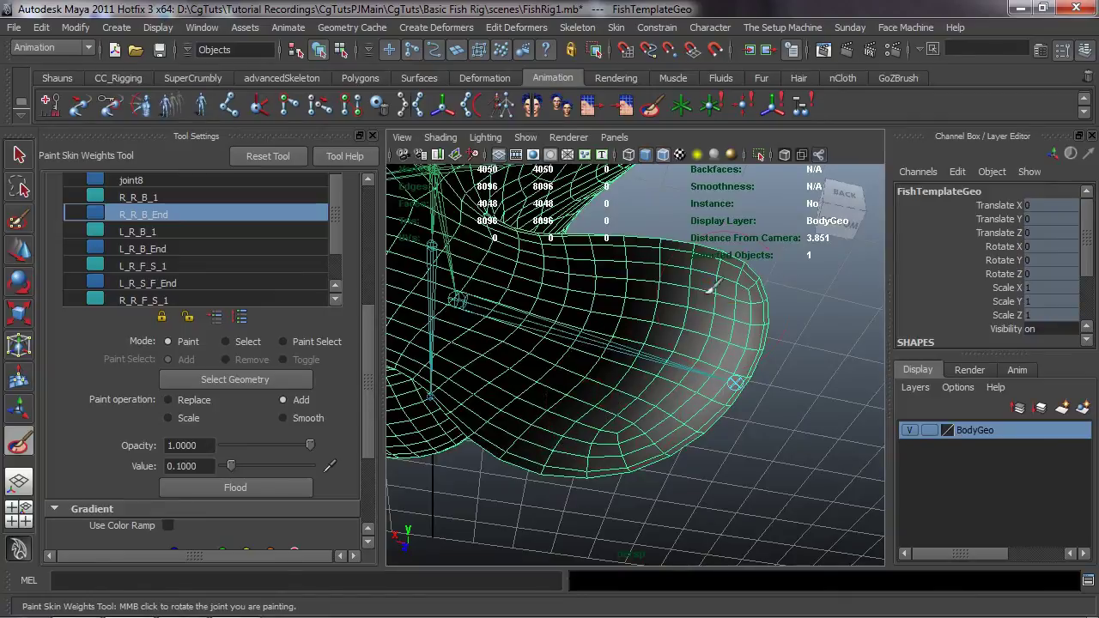
left_click_drag(694, 408, 343, 483, "alt")
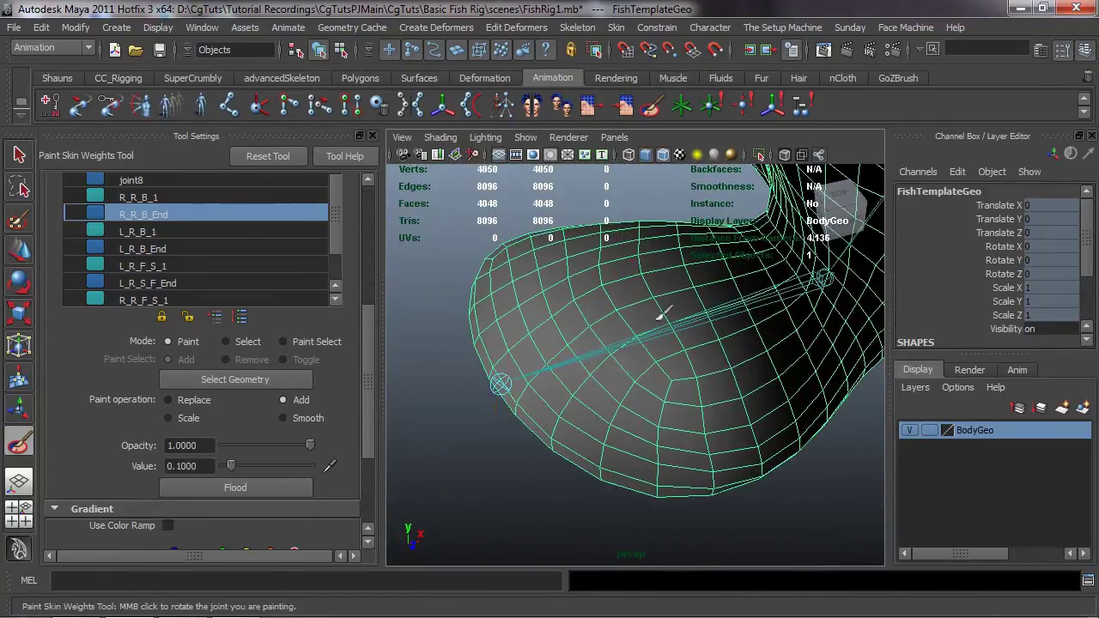
- Set the skin weight brush to the Replace operation with a value of 0
scroll(699, 407, "down", 6)
left_click_drag(713, 407, 615, 241, "alt")
middle_click_drag(615, 241, 530, 328, "alt")
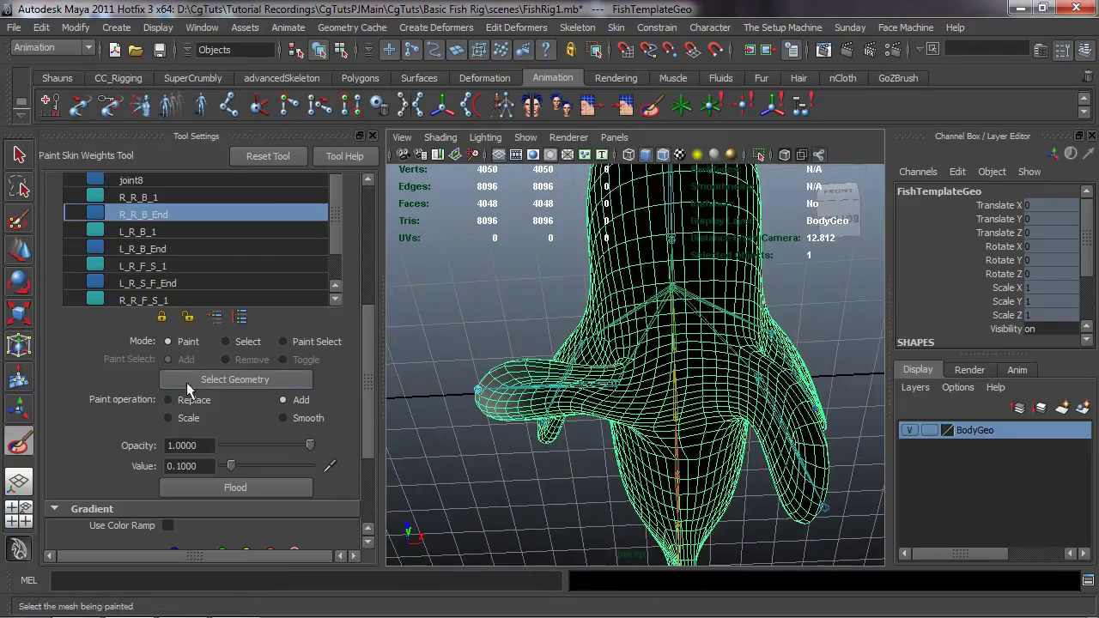
key("Return")
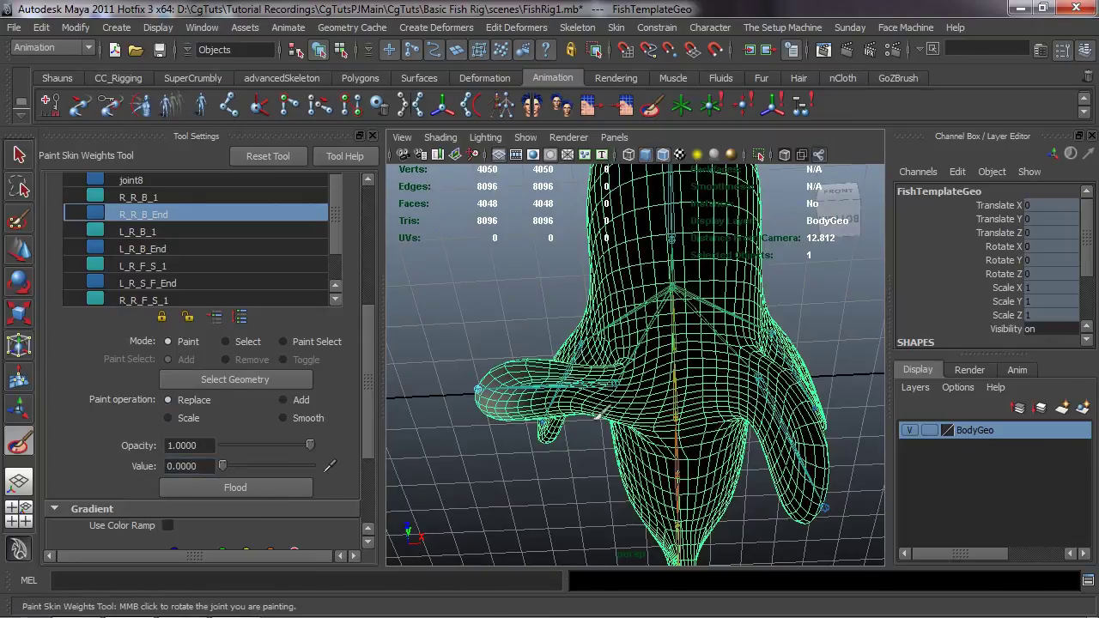
- Rotate the R_R_B_1 joint to about -7.3, 4.1 and -20.4 degrees to test how its lower fin deforms
key("w")
left_click(613, 383)
key("e")
mouse_move(534, 450)
left_mouse_down()
mouse_move(620, 470)
mouse_move(581, 468)
mouse_move(761, 475)
mouse_move(721, 471)
left_mouse_up()
left_click_drag(721, 470, 568, 313, "alt")
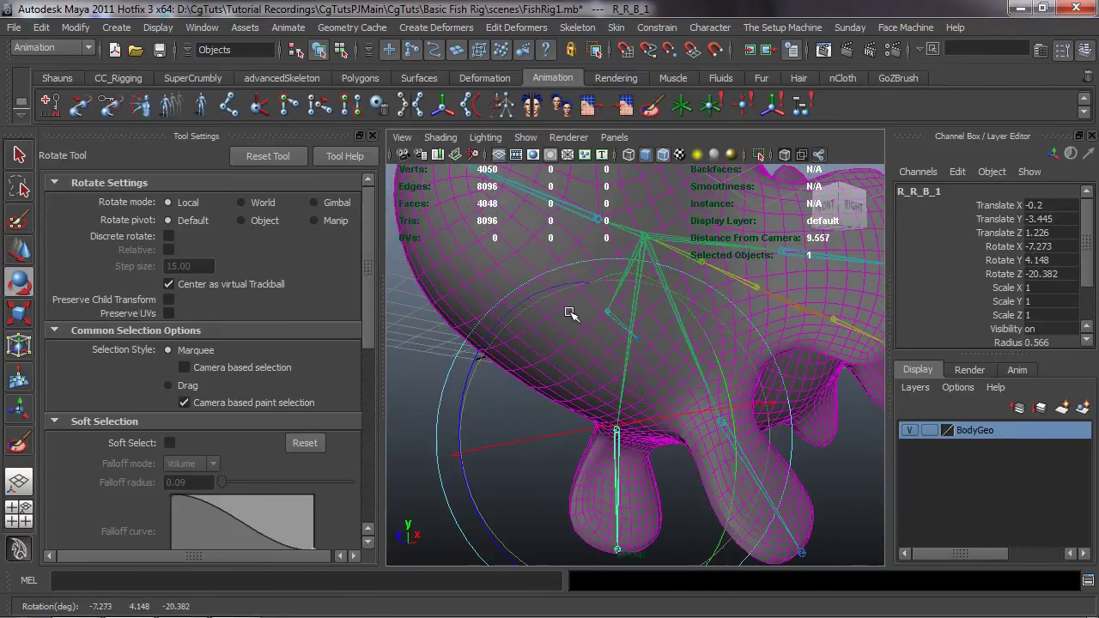
- Reselect the fish mesh, resume Paint Skin Weights and resize the brush
left_click(465, 240)
left_click(650, 107)
middle_click_drag(764, 359, 703, 346, "alt")
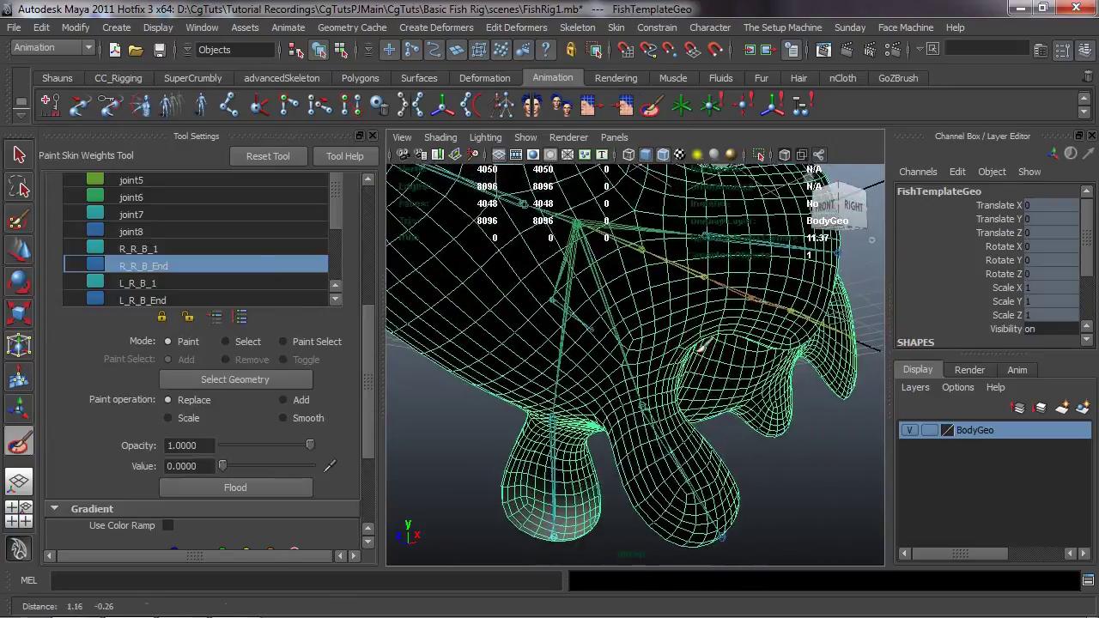
left_click_drag(699, 346, 721, 325, "alt")
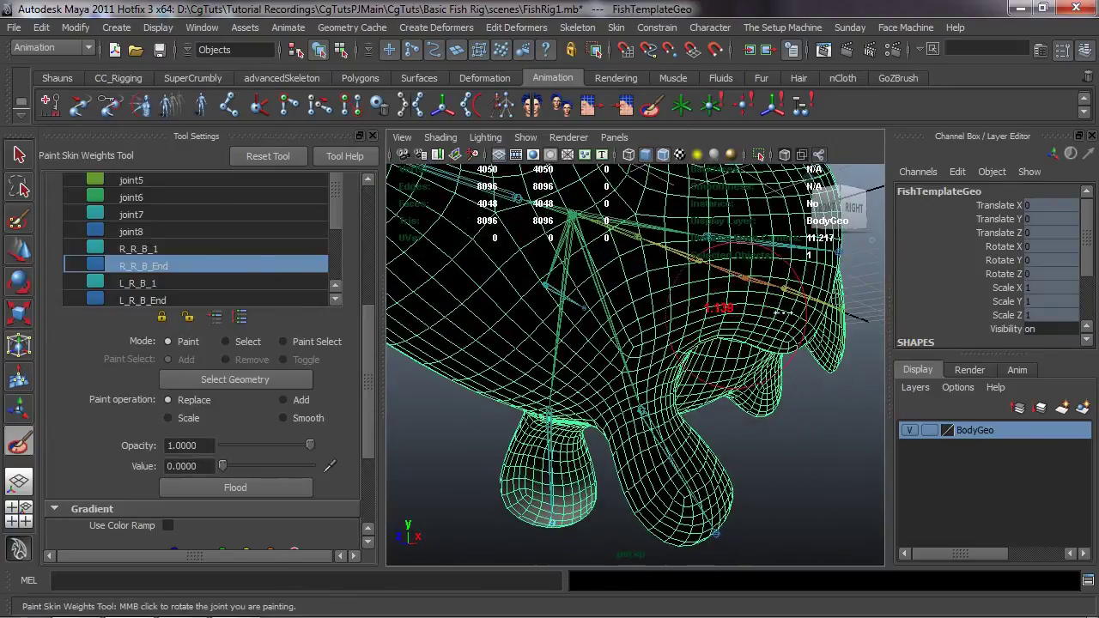
- Display the R_R_B_1 influence and check the opposite side fin, both lower fins and the rear belly for stray weights
left_click(162, 251)
left_click_drag(684, 312, 729, 316, "alt")
left_click_drag(783, 360, 502, 361, "alt")
right_click_drag(502, 360, 556, 322, "alt")
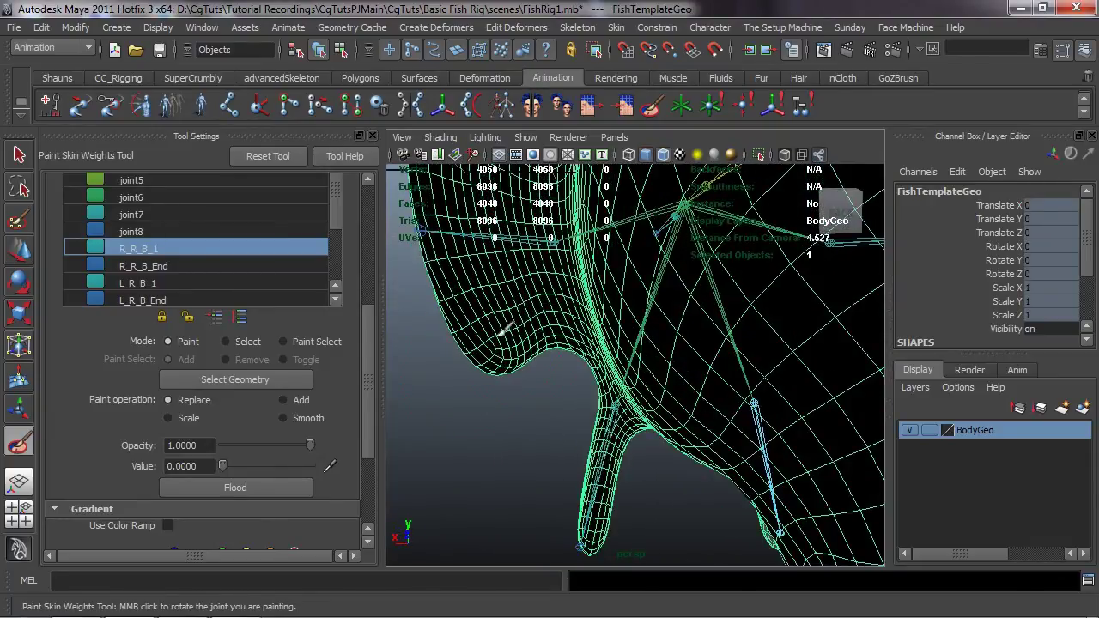
middle_click_drag(599, 364, 524, 253, "alt")
right_click_drag(525, 252, 538, 319, "alt")
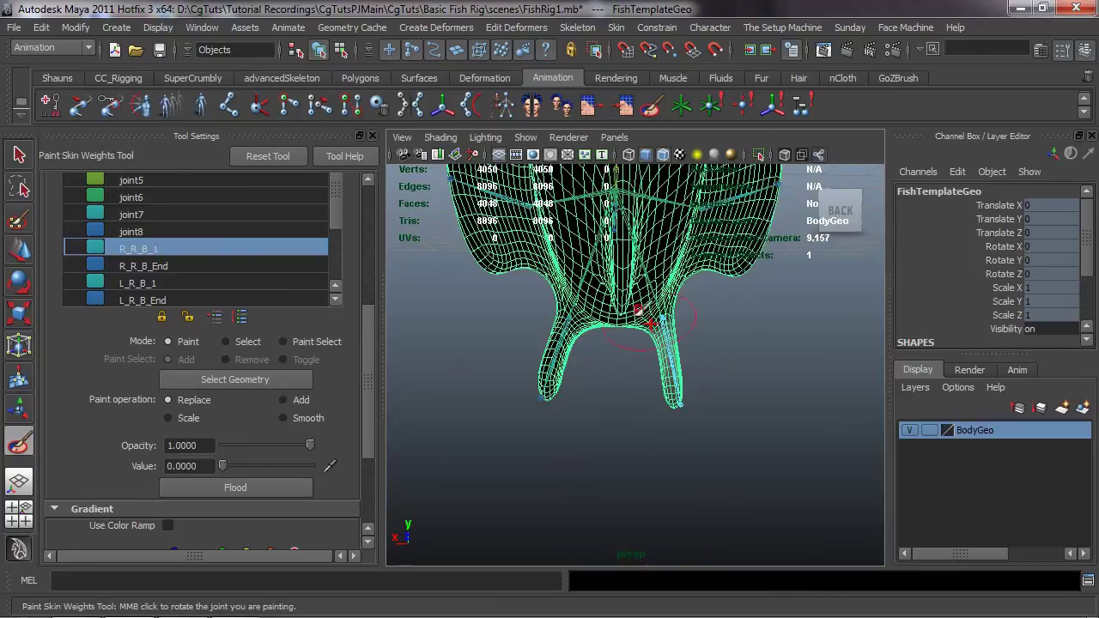
left_click_drag(639, 312, 666, 399, "alt")
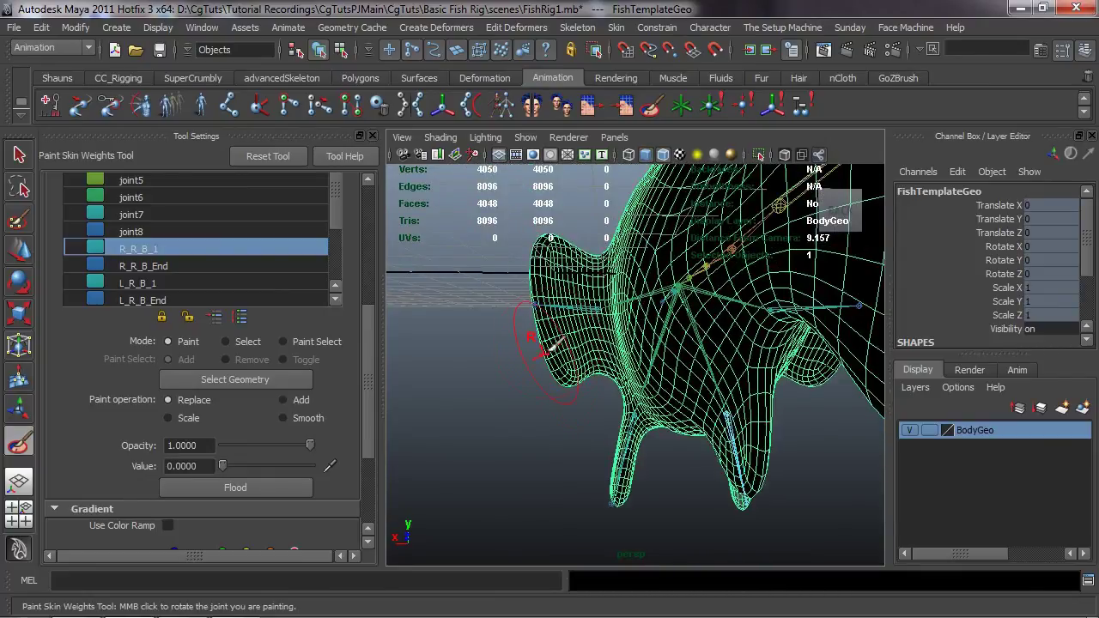
left_click_drag(579, 347, 692, 311, "alt")
- Display the R_R_B_End influence and inspect it around the belly, the opposite side fin and both lower fins
left_click(232, 267)
left_click_drag(761, 396, 412, 449, "alt")
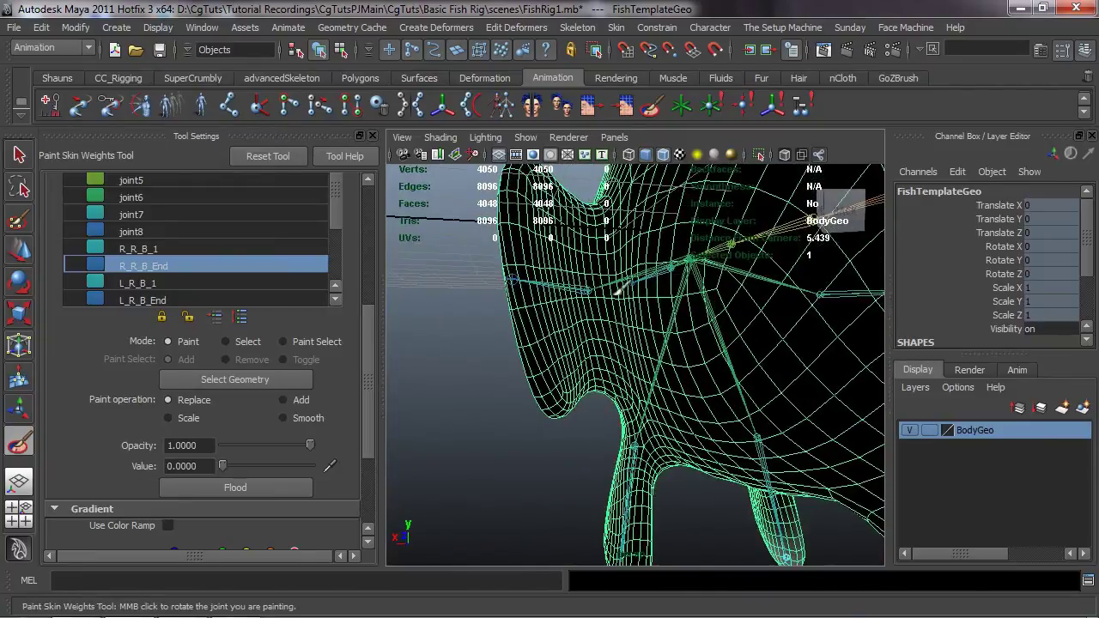
left_click_drag(566, 378, 545, 354, "alt")
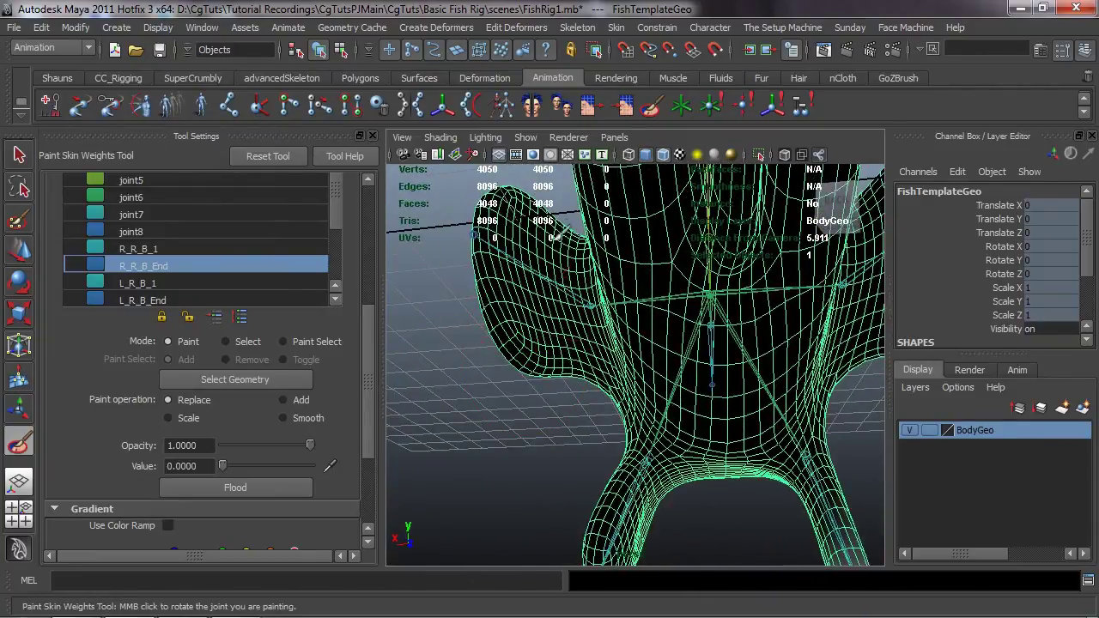
left_click_drag(546, 369, 659, 371, "alt")
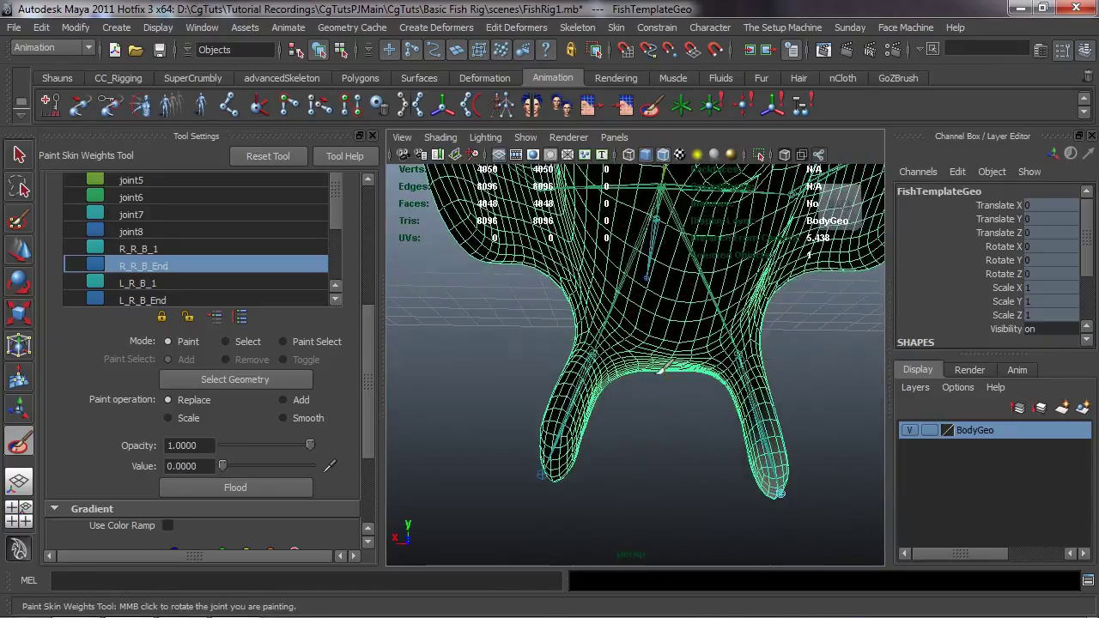
- Rotate the R_R_B_1 joint to about 73.9, -58.3 and -80 degrees to swing its lower fin away from the body
key("w")
key("e")
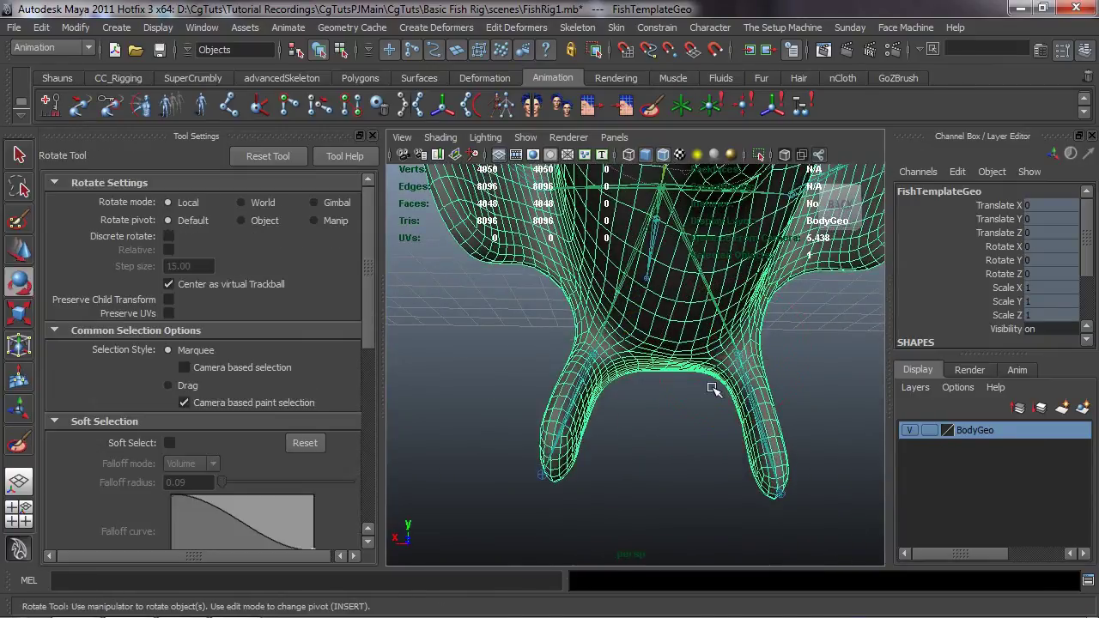
left_click(747, 352)
left_click_drag(601, 410, 861, 484)
left_click_drag(631, 376, 693, 379, "alt")
middle_click_drag(693, 380, 664, 449, "alt")
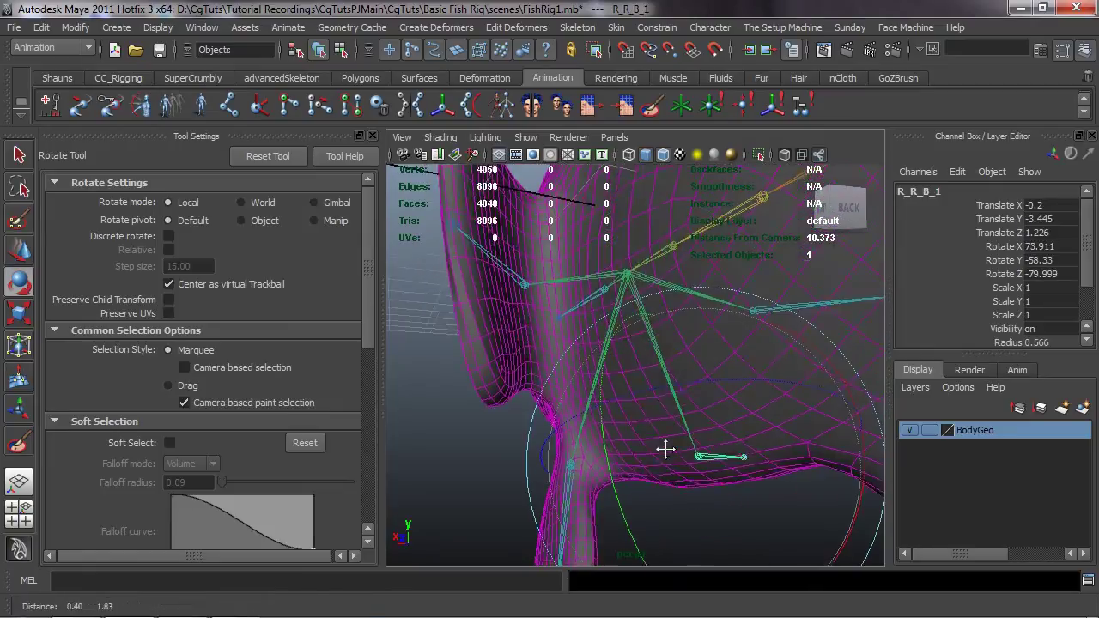
left_click_drag(665, 449, 609, 435, "alt")
- Reselect the fish mesh and resume Paint Skin Weights with the R_R_B_1 influence
left_click(486, 455)
left_click(662, 363)
left_click(651, 106)
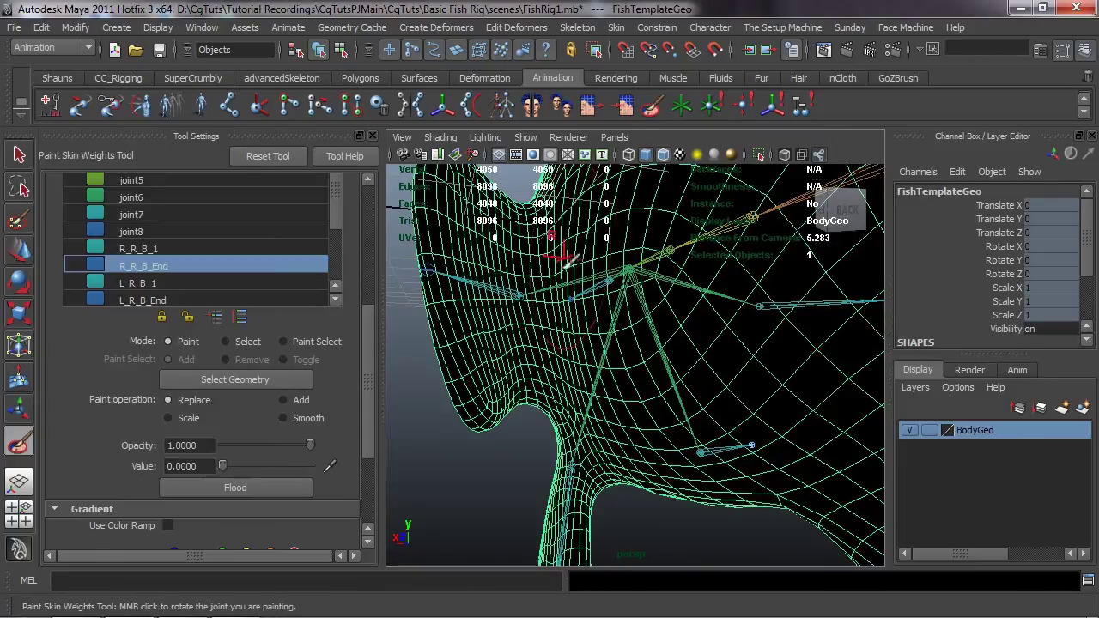
left_click(153, 249)
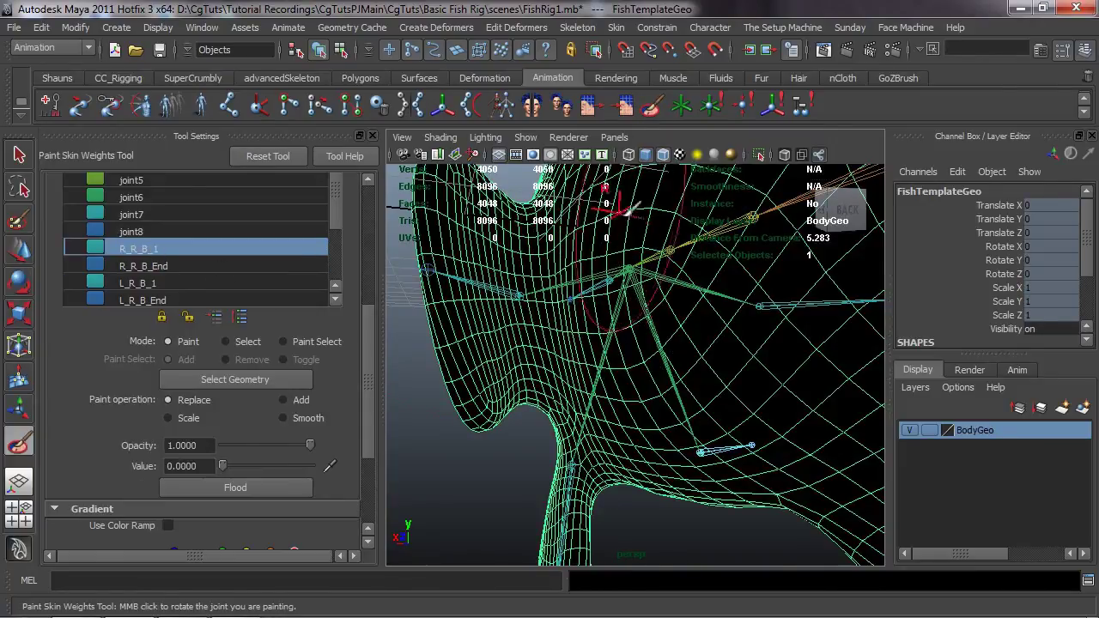
- Check the rear belly, the side fins and the head for stray R_R_B_1 influence
left_click_drag(633, 209, 629, 302, "alt")
mouse_move(638, 476)
left_mouse_down("alt")
mouse_move(597, 386)
mouse_move(640, 380)
mouse_move(609, 336)
mouse_move(604, 305)
left_mouse_up("alt")
left_click_drag(591, 191, 692, 268, "alt")
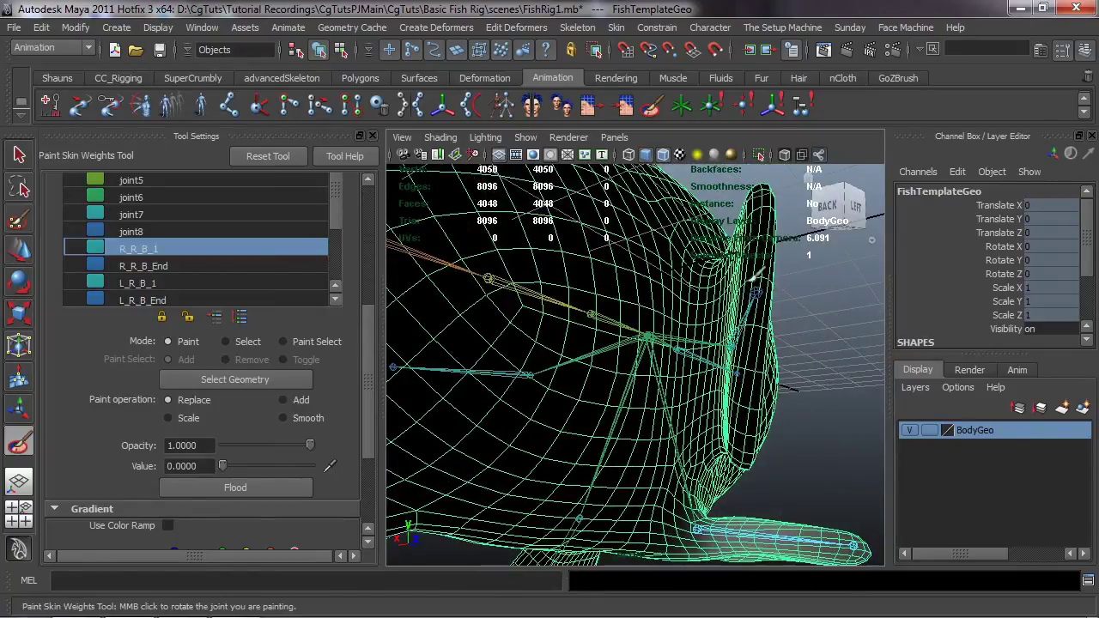
mouse_move(771, 391)
left_mouse_down("alt")
mouse_move(780, 380)
mouse_move(633, 379)
mouse_move(715, 272)
left_mouse_up("alt")
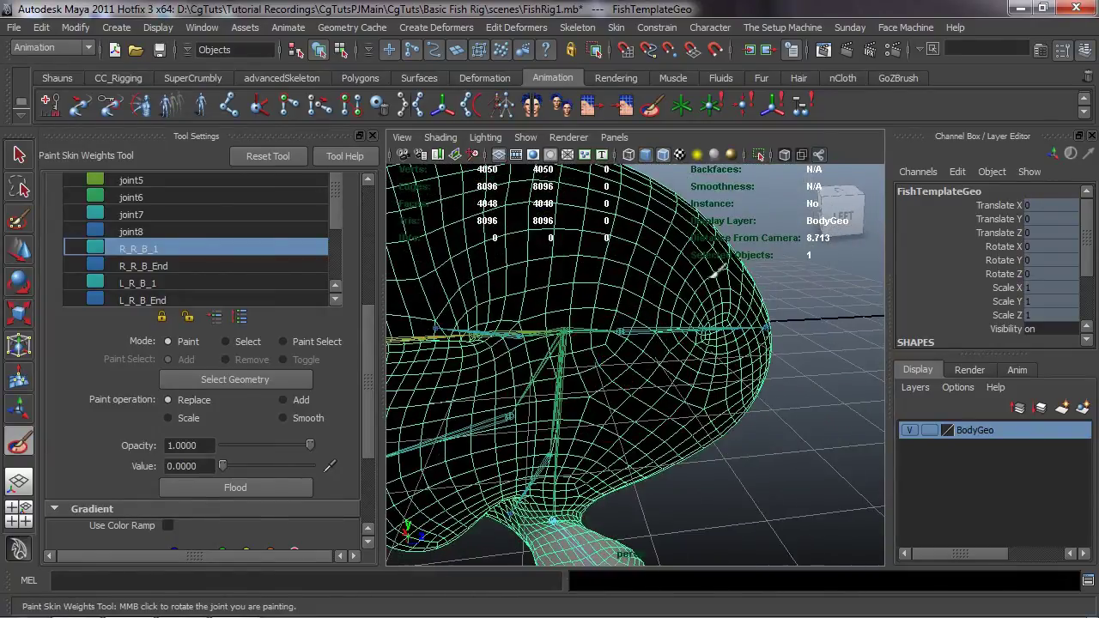
left_click_drag(802, 344, 505, 457, "alt")
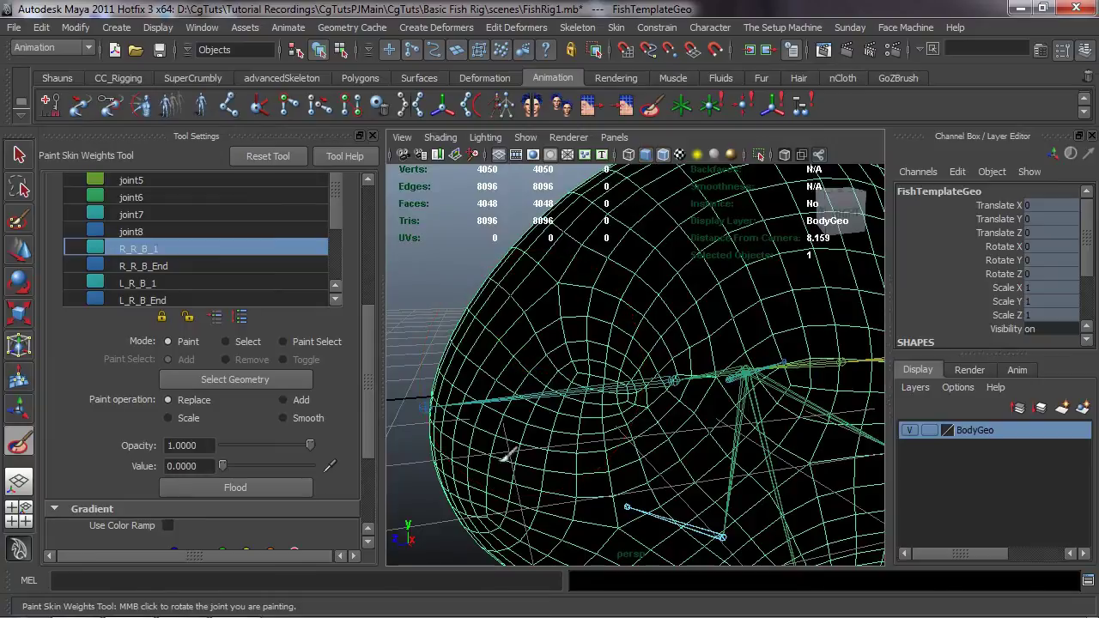
left_click_drag(599, 475, 491, 325, "alt")
- Check the fish's top fins, tail and rear underside for stray R_R_B_1 influence
mouse_move(636, 273)
left_mouse_down("alt")
mouse_move(564, 368)
mouse_move(535, 374)
mouse_move(552, 310)
left_mouse_up("alt")
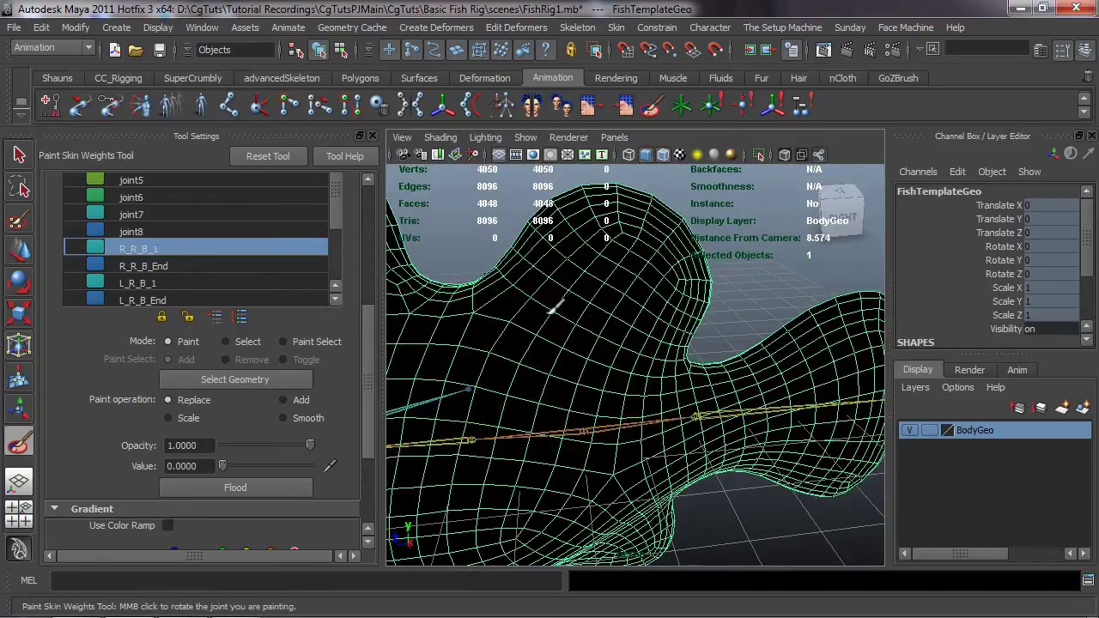
mouse_move(584, 373)
left_mouse_down("alt")
mouse_move(581, 388)
mouse_move(610, 286)
mouse_move(542, 296)
left_mouse_up("alt")
left_click_drag(650, 423, 642, 333, "alt")
left_click_drag(694, 367, 591, 367, "alt")
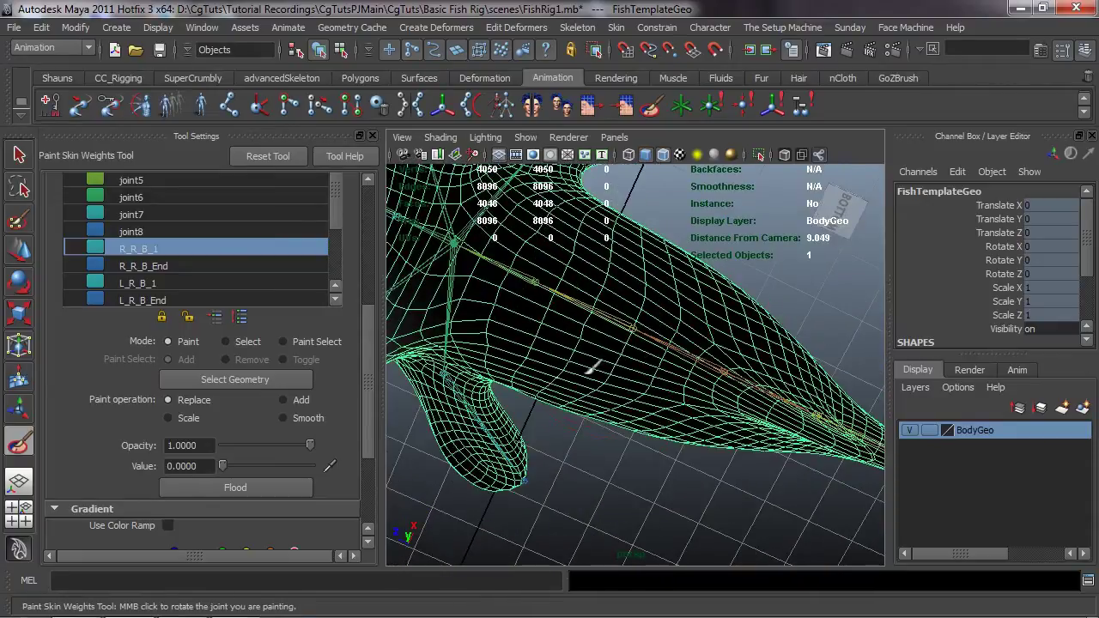
left_click_drag(713, 385, 604, 403, "alt")
left_click_drag(726, 345, 793, 273, "alt")
left_click_drag(683, 313, 686, 347, "alt")
left_click_drag(783, 380, 789, 354, "alt")
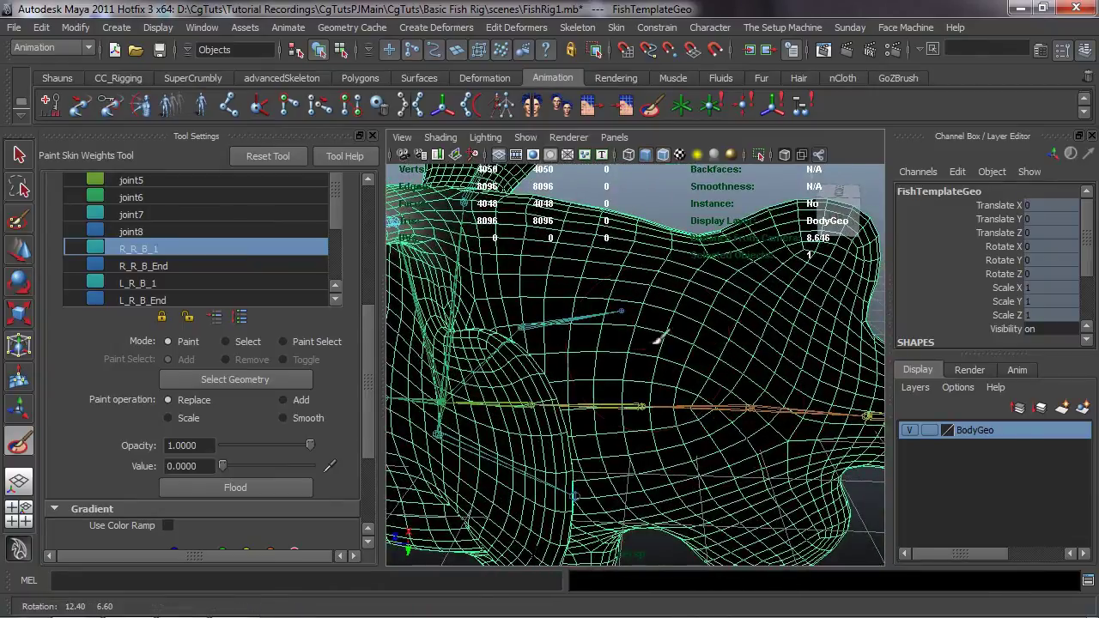
- Check the flank, the face and the opposite lower fin for stray R_R_B_1 influence
mouse_move(615, 324)
left_mouse_down("alt")
mouse_move(628, 383)
mouse_move(657, 411)
mouse_move(638, 392)
mouse_move(665, 467)
mouse_move(707, 443)
mouse_move(695, 443)
left_mouse_up("alt")
left_click_drag(770, 321, 717, 260, "alt")
left_click_drag(601, 330, 520, 336, "alt")
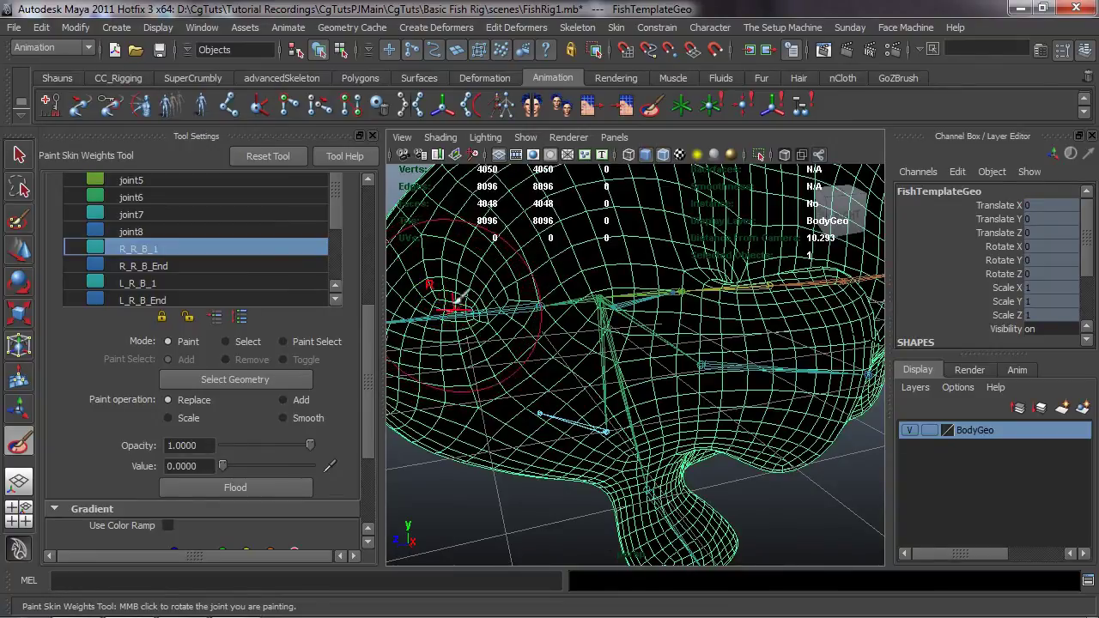
left_click_drag(470, 294, 687, 412, "alt")
left_click_drag(785, 463, 712, 316, "alt")
left_click_drag(730, 273, 764, 279, "alt")
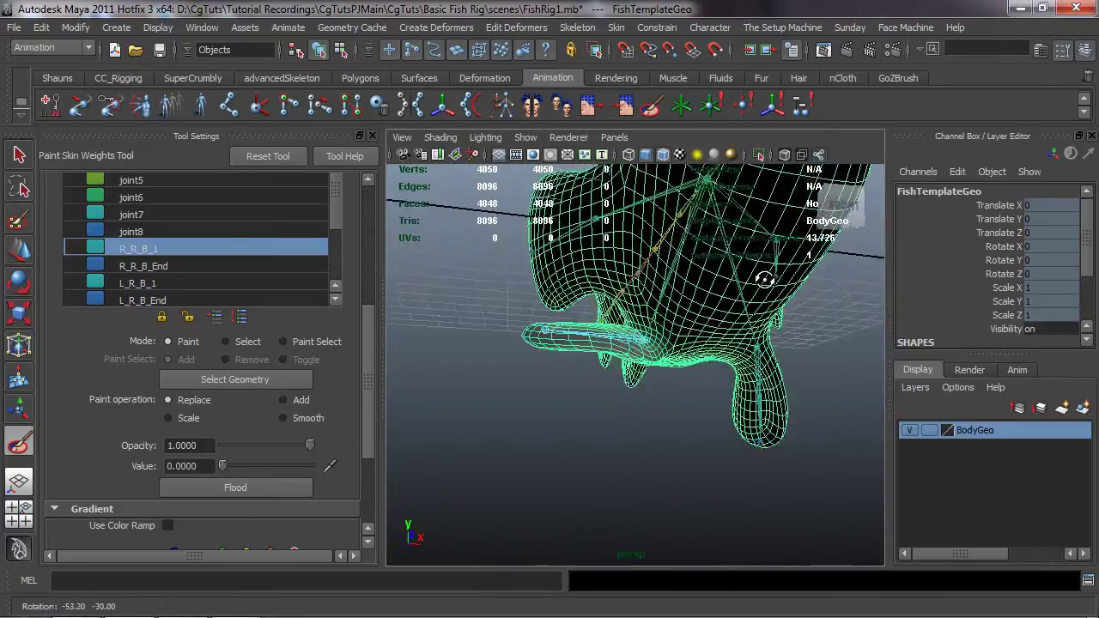
left_click_drag(755, 221, 723, 262, "alt")
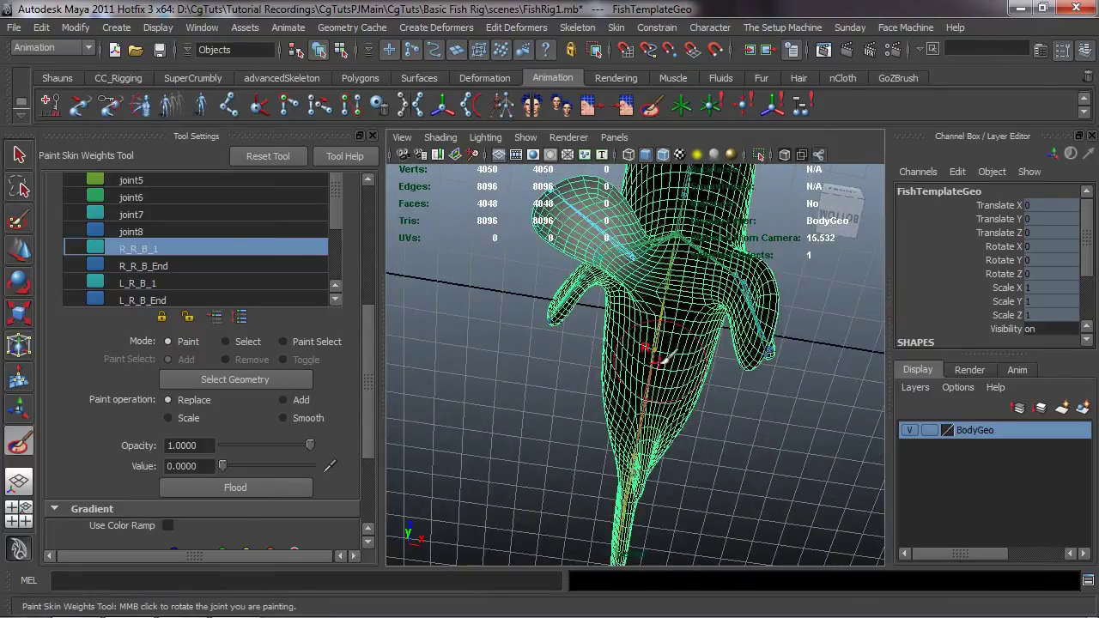
- Examine the R_R_B_1 influence on the underside around its lower fin's root and towards the tail
left_click_drag(662, 362, 785, 429, "alt")
middle_click_drag(785, 429, 657, 427, "alt")
right_click_drag(657, 427, 612, 417, "alt")
left_click_drag(613, 417, 649, 423, "alt")
middle_click_drag(650, 422, 596, 426, "alt")
right_click_drag(596, 426, 573, 420, "alt")
left_click_drag(573, 420, 562, 334, "alt")
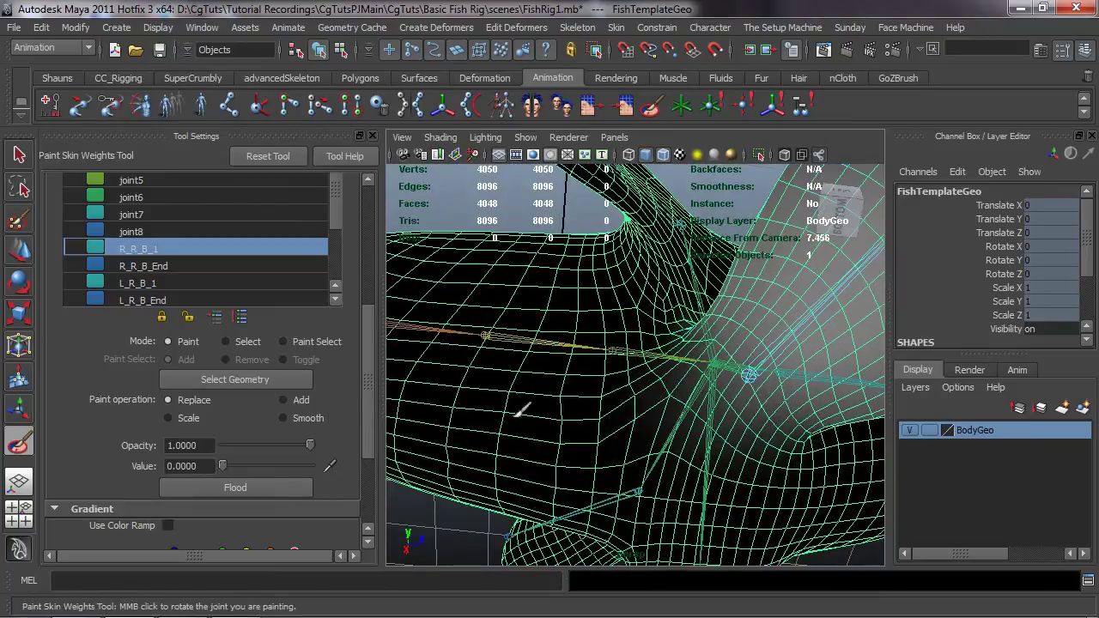
left_click_drag(496, 442, 507, 397, "alt")
mouse_move(535, 246)
left_mouse_down("alt")
mouse_move(562, 297)
mouse_move(633, 304)
mouse_move(521, 397)
mouse_move(477, 387)
mouse_move(510, 362)
left_mouse_up("alt")
right_click_drag(510, 362, 498, 369, "alt")
middle_click_drag(497, 369, 506, 425, "alt")
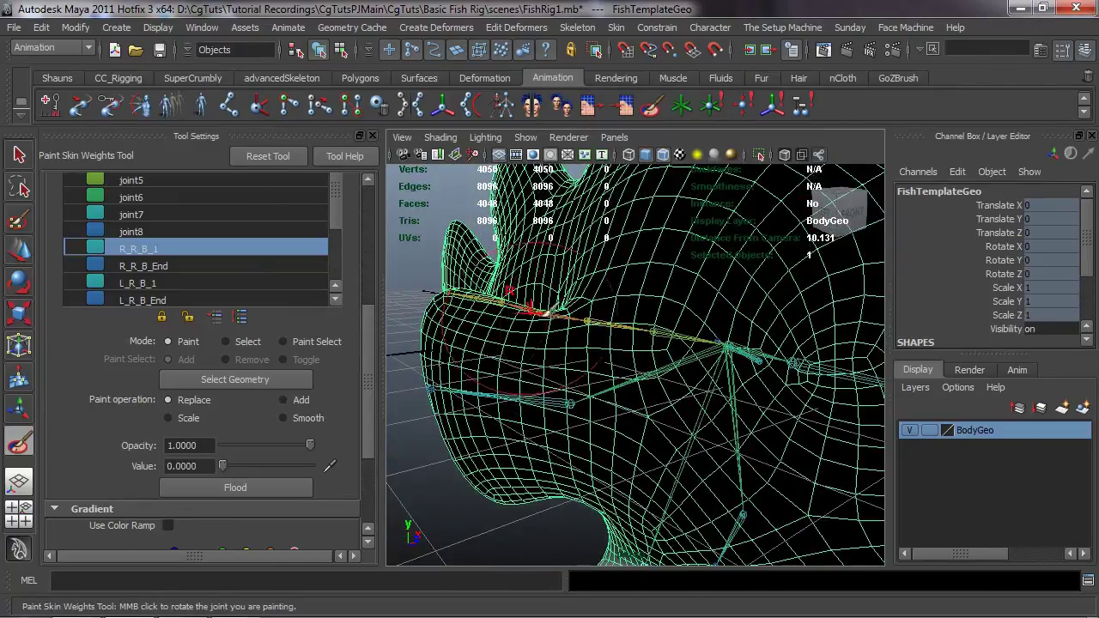
- Inspect the body sides, the top of the head and the area behind the side fins for R_R_B_1 influence
left_click_drag(543, 313, 716, 314, "alt")
right_click_drag(716, 315, 655, 270, "alt")
left_click_drag(655, 269, 618, 309, "alt")
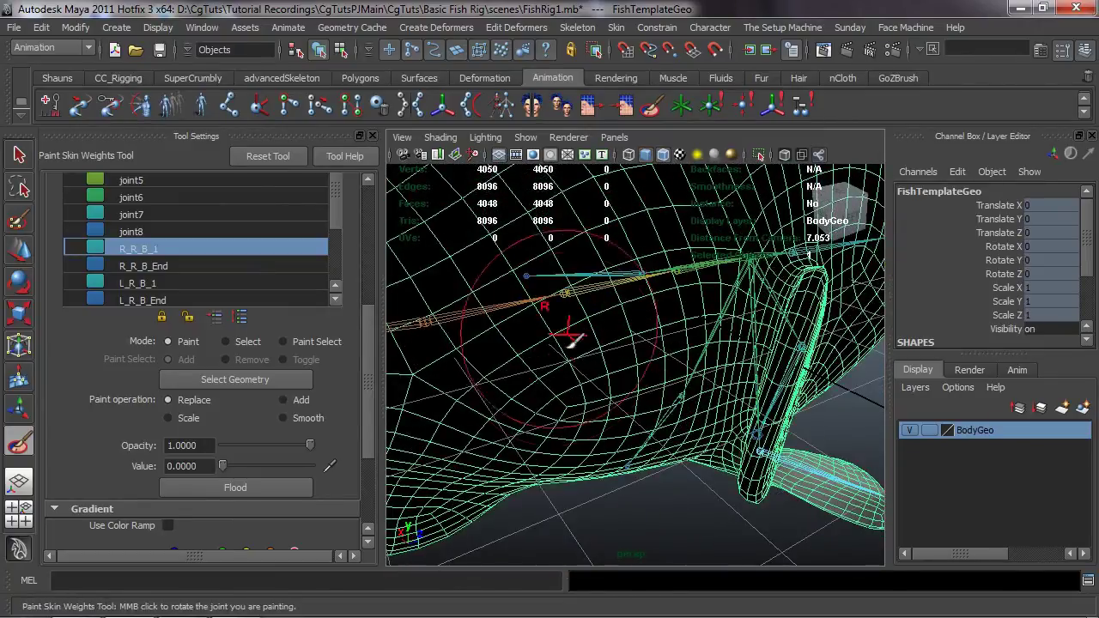
mouse_move(610, 453)
left_mouse_down("alt")
mouse_move(572, 421)
mouse_move(804, 366)
mouse_move(681, 314)
mouse_move(498, 299)
mouse_move(588, 294)
left_mouse_up("alt")
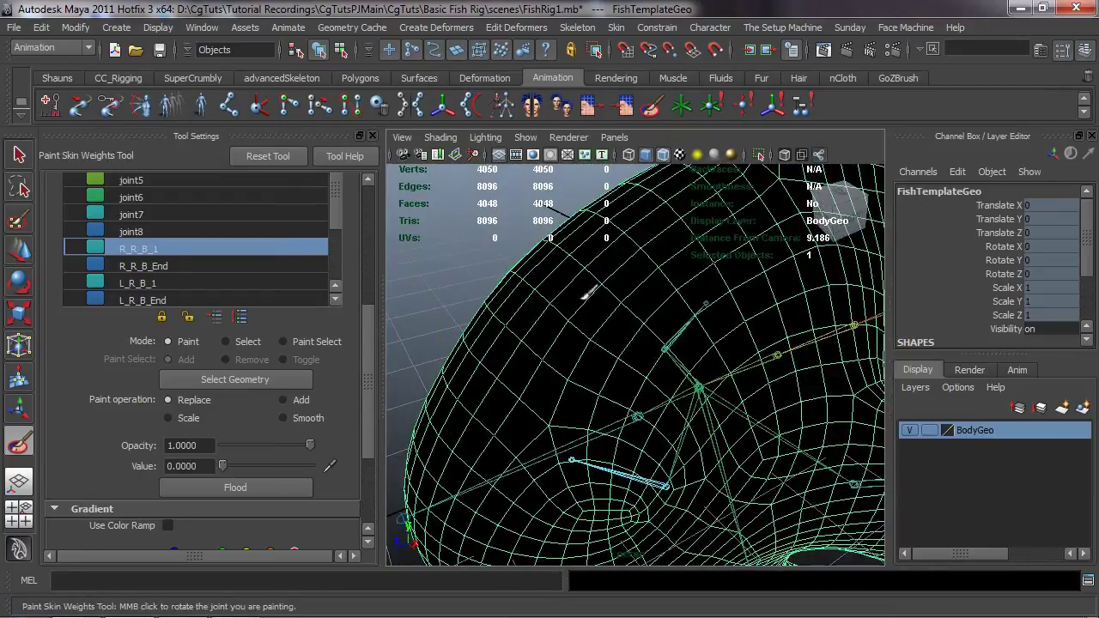
left_click_drag(730, 214, 569, 382, "alt")
left_click_drag(737, 439, 567, 371, "alt")
left_click_drag(758, 285, 626, 434, "alt")
mouse_move(642, 507)
left_mouse_down("alt")
mouse_move(717, 365)
mouse_move(719, 314)
mouse_move(779, 373)
mouse_move(889, 412)
left_mouse_up("alt")
right_click_drag(583, 371, 678, 387, "alt")
left_click_drag(635, 403, 687, 422, "alt")
left_click_drag(614, 343, 624, 289, "alt")
left_click_drag(773, 305, 611, 318, "alt")
left_click_drag(784, 316, 661, 314, "alt")
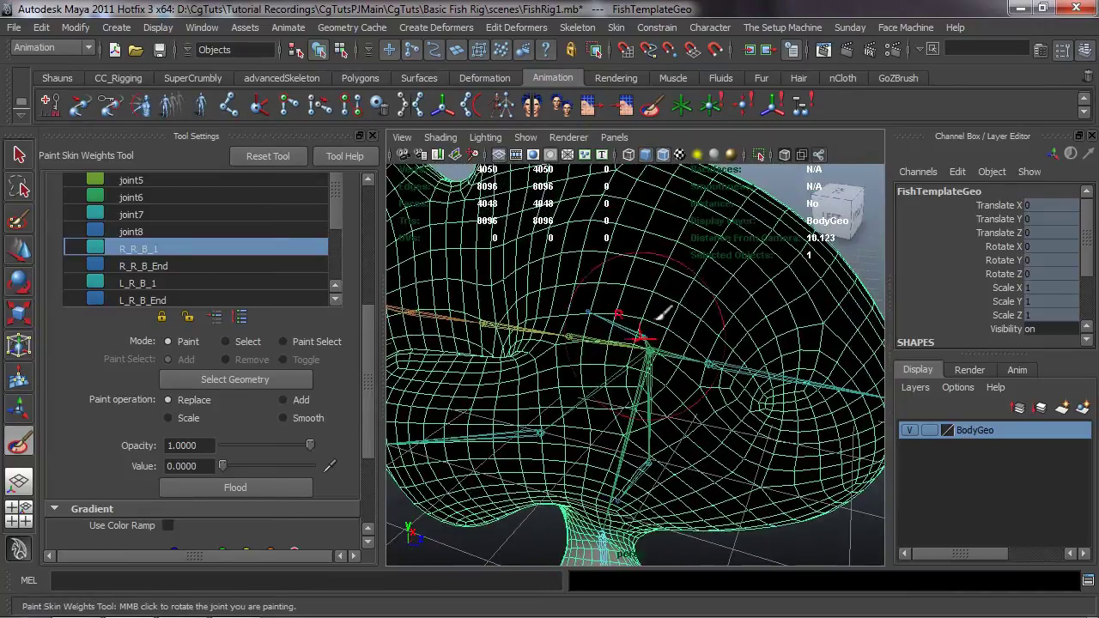
- Examine the R_R_B_1 weight falloff up close where the raised lower fin joins the belly
left_click_drag(760, 458, 655, 425, "alt")
scroll(667, 373, "up", 6)
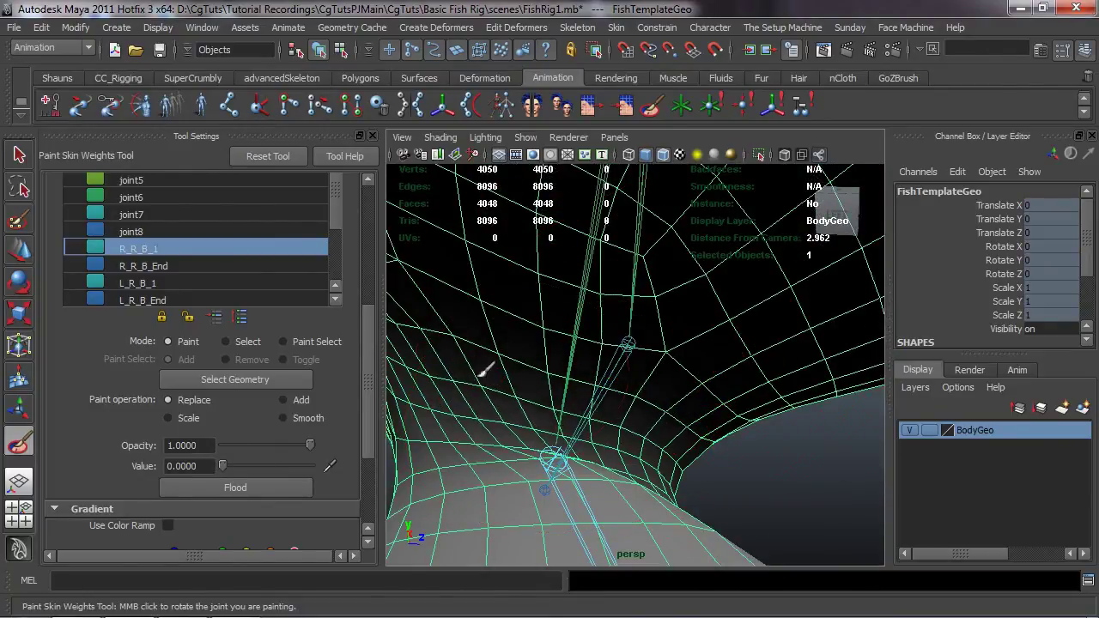
left_click_drag(719, 393, 699, 317, "alt")
middle_click_drag(699, 317, 681, 420, "alt")
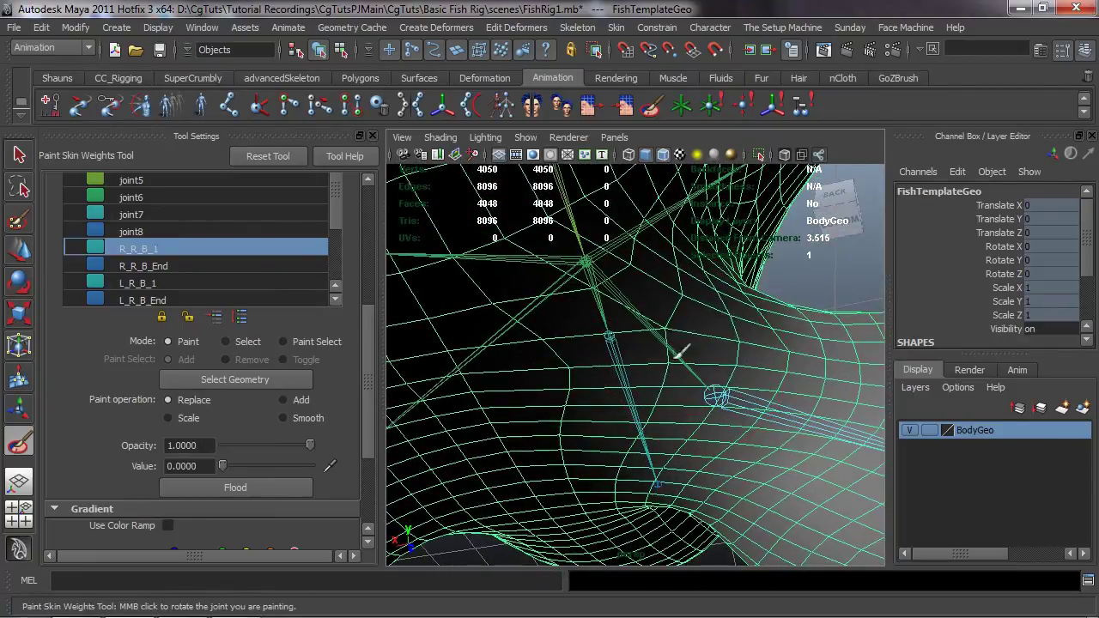
left_click_drag(738, 364, 700, 378, "alt")
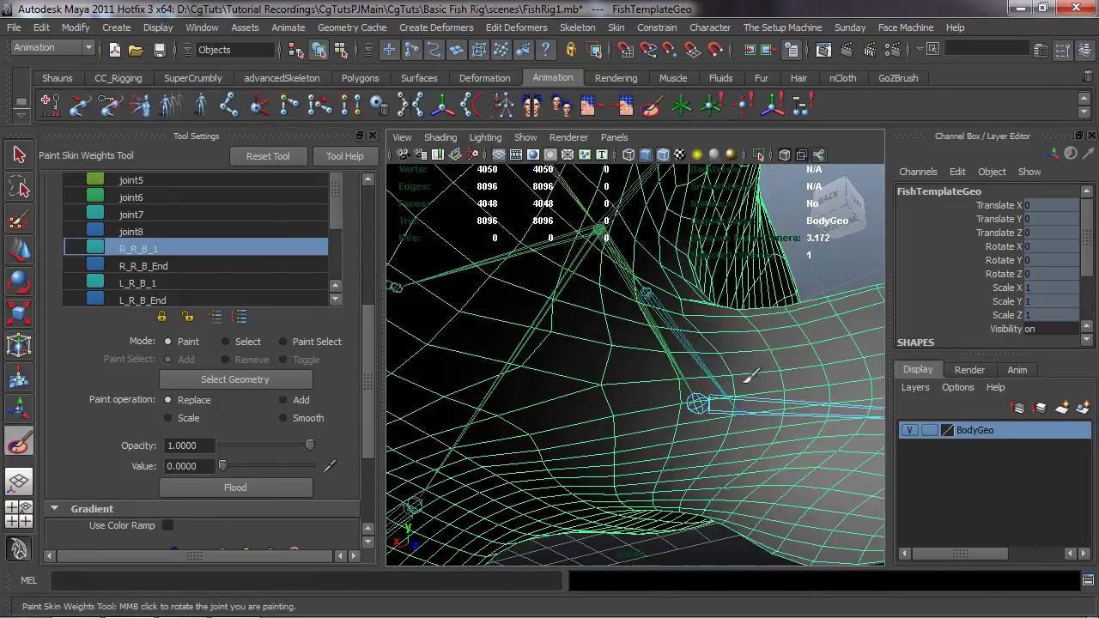
left_click_drag(687, 459, 530, 445, "alt")
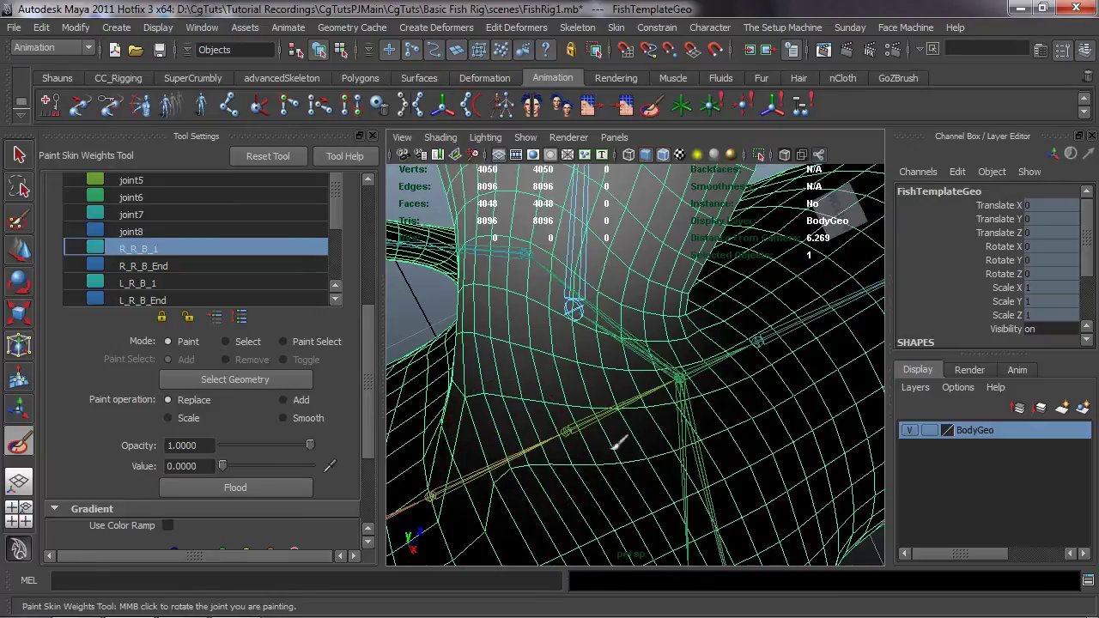
- Rotate the R_R_B_1 joint to about 12.3, -38.7 and -49.9 degrees to test the lower fin's deformation
mouse_move(471, 411)
left_mouse_down("alt")
mouse_move(592, 446)
mouse_move(711, 500)
mouse_move(699, 508)
left_mouse_up("alt")
key("w")
left_click(654, 401)
left_click_drag(661, 404, 640, 452, "alt")
key("e")
left_click_drag(709, 358, 678, 533)
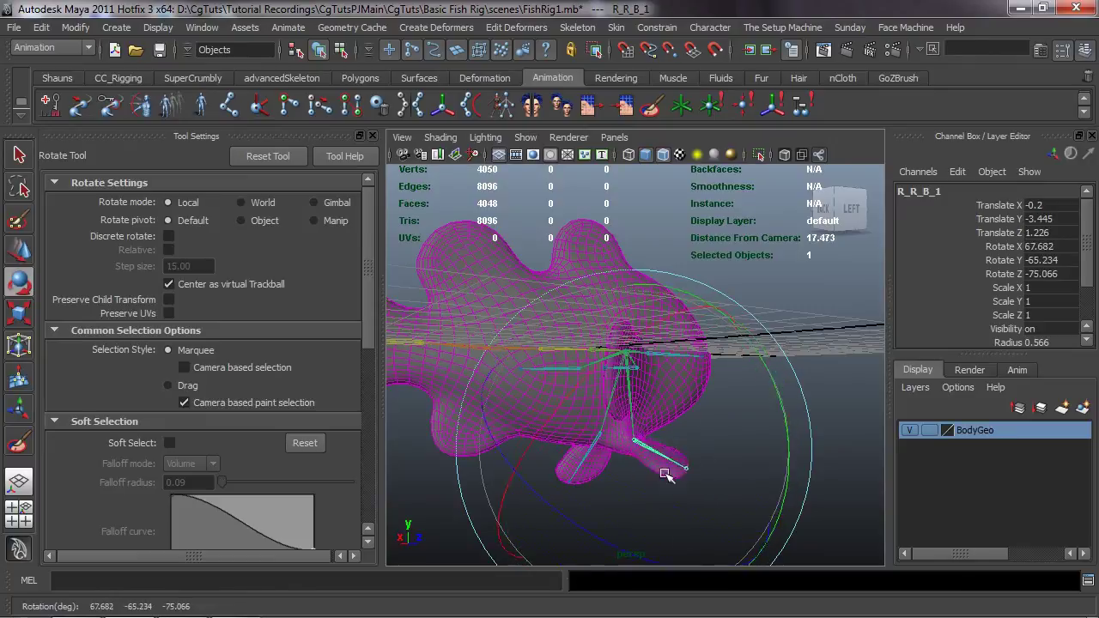
left_click_drag(672, 481, 766, 434, "alt")
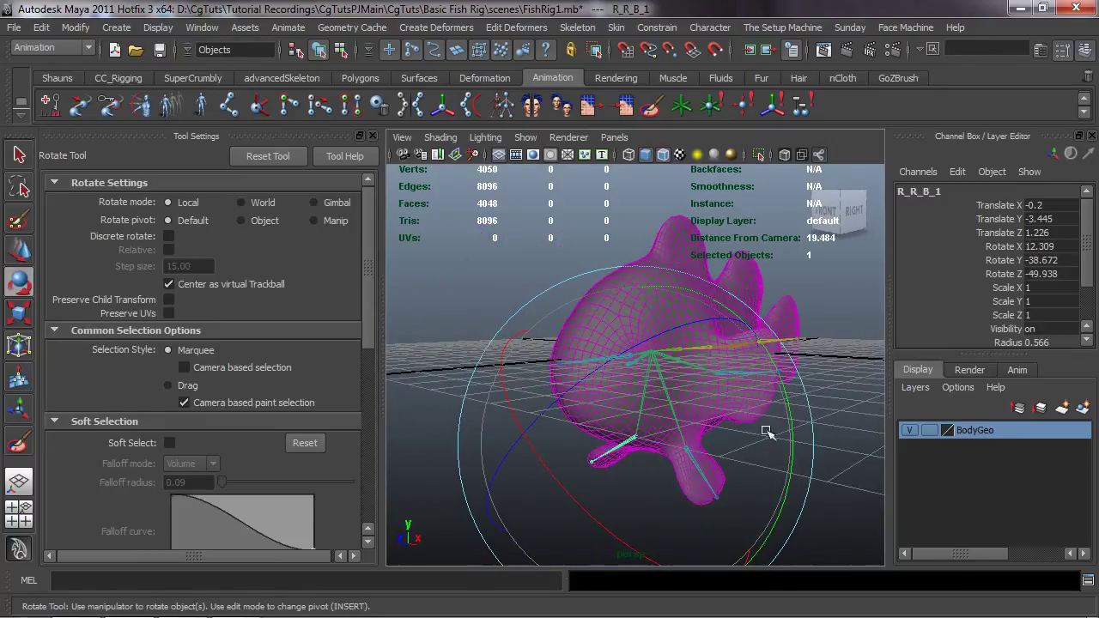
- Rotate the R_R_B_1 joint outward to about 31.4, -71.4 and -72.2 degrees to test the raised lower fin
left_click_drag(712, 316, 712, 316)
key("ctrl+z")
left_click_drag(723, 380, 522, 356, "alt")
left_click_drag(573, 329, 667, 312)
middle_click_drag(620, 420, 618, 353, "alt")
scroll(616, 356, "up", 2)
left_click_drag(611, 364, 579, 363, "alt")
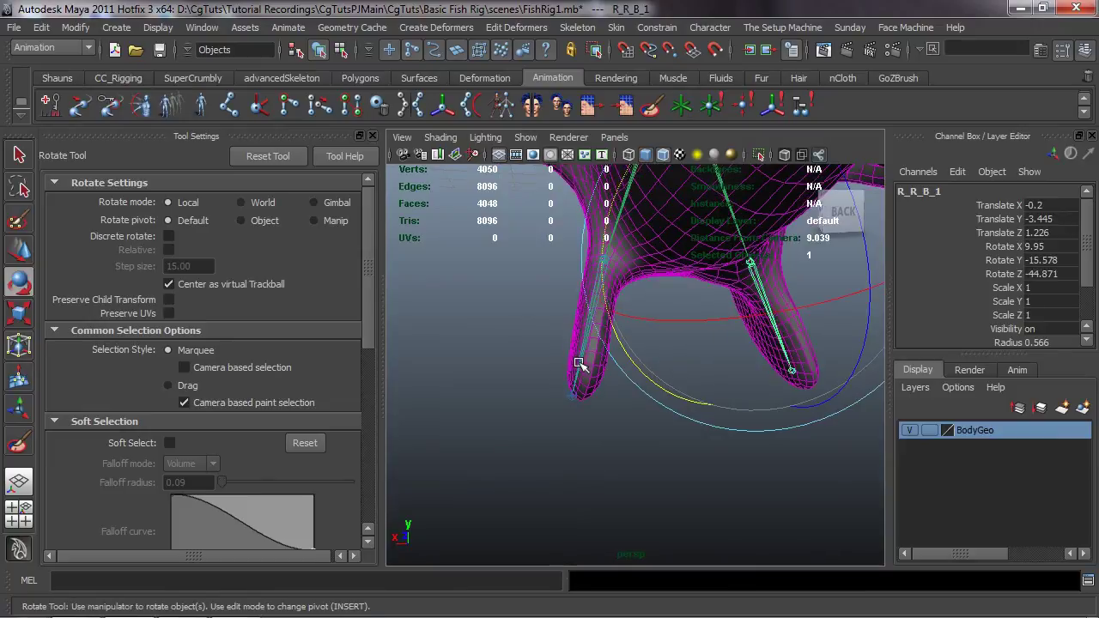
left_click_drag(601, 297, 701, 421)
left_click(608, 392)
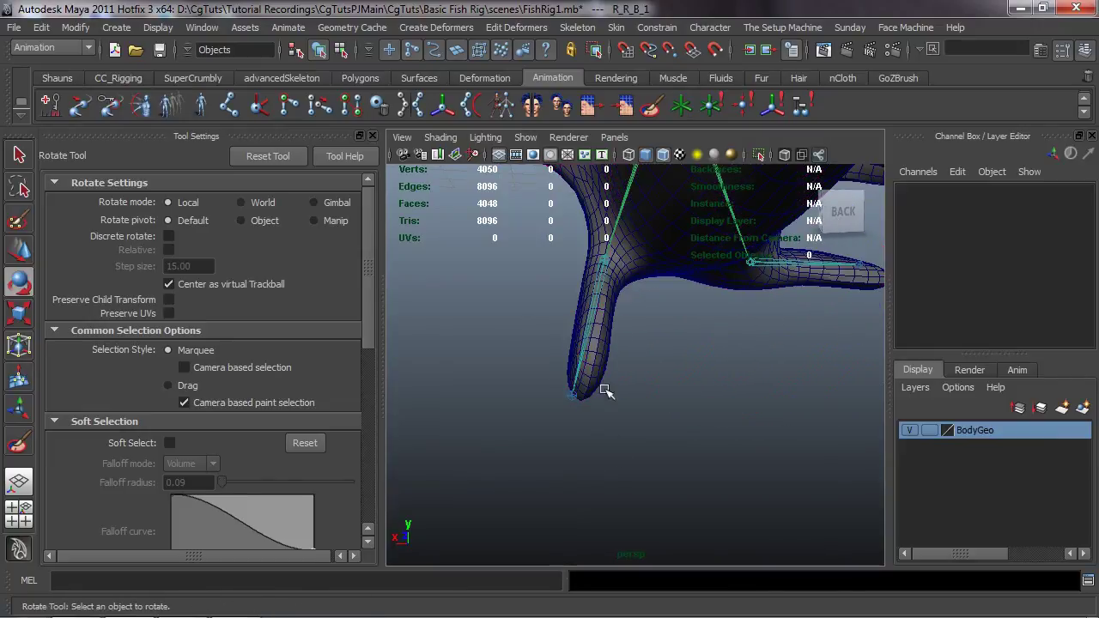
- Start Paint Skin Weights on the fish mesh and inspect the R_R_B_End influence on the lower fins
left_click(603, 342)
left_click(650, 104)
left_click_drag(575, 318, 554, 342, "alt")
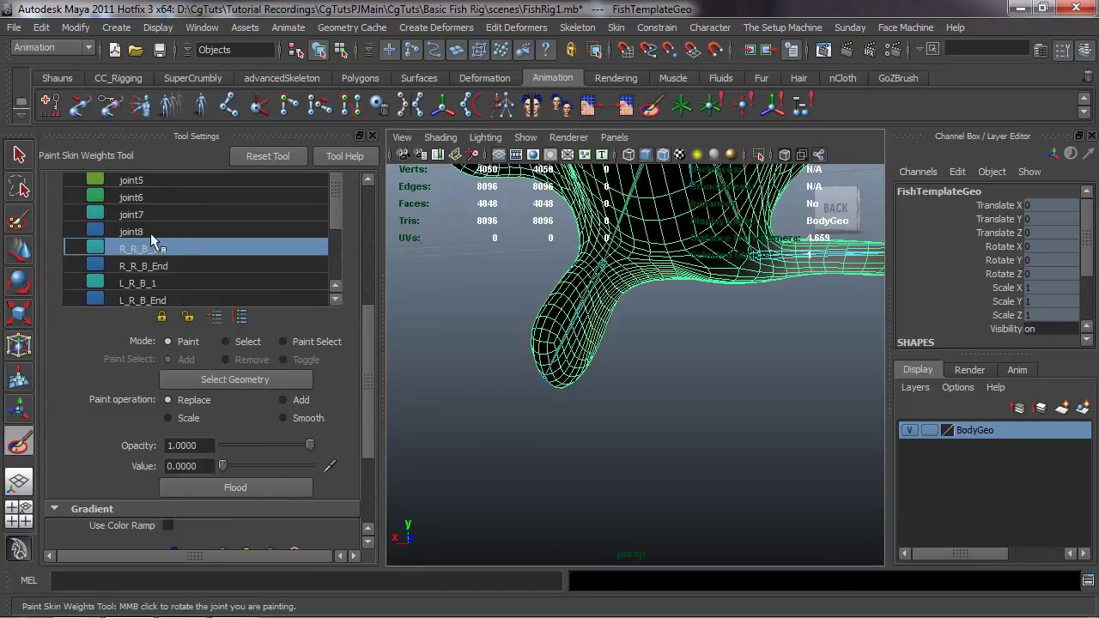
left_click(160, 265)
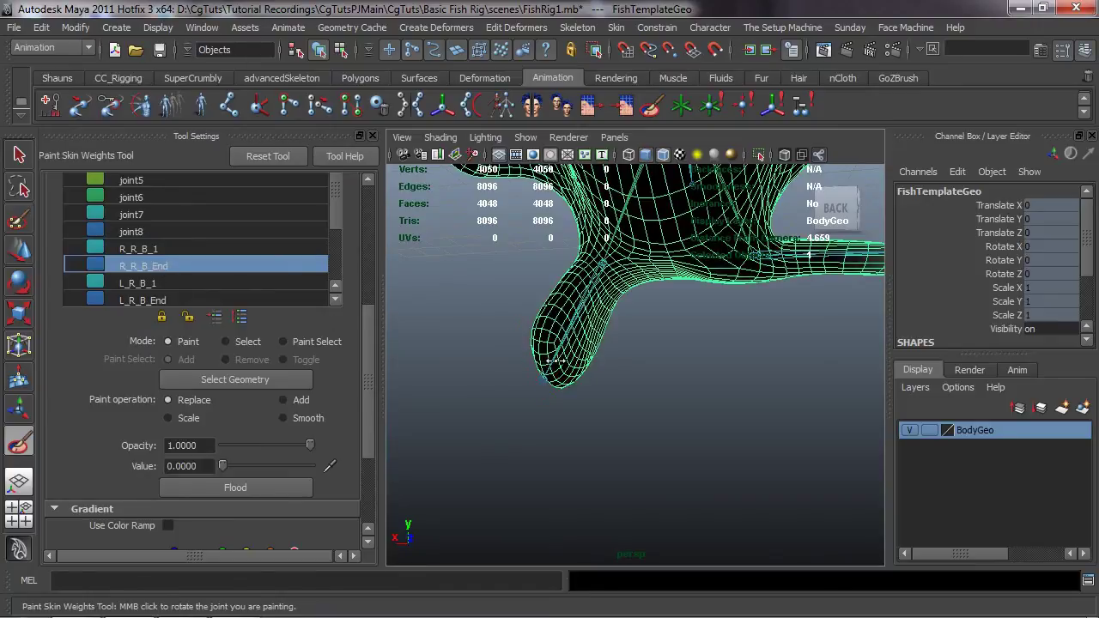
left_click_drag(552, 327, 626, 335, "alt")
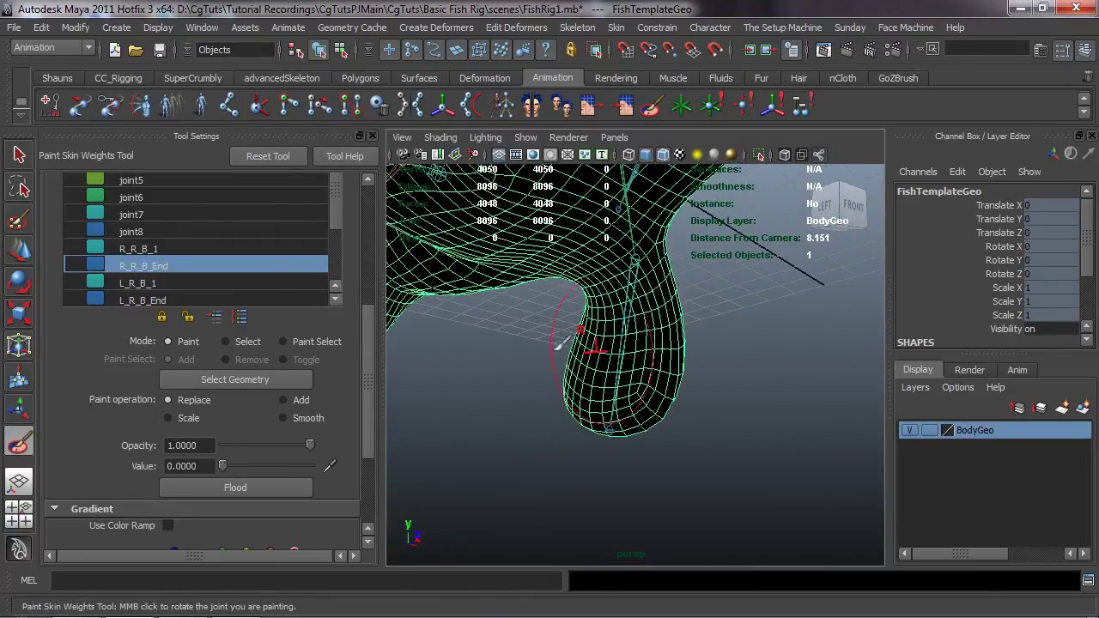
- Examine the R_R_B_1 influence along the opposite lower fin and its root from several angles
left_click(163, 248)
left_click_drag(589, 380, 626, 382, "alt")
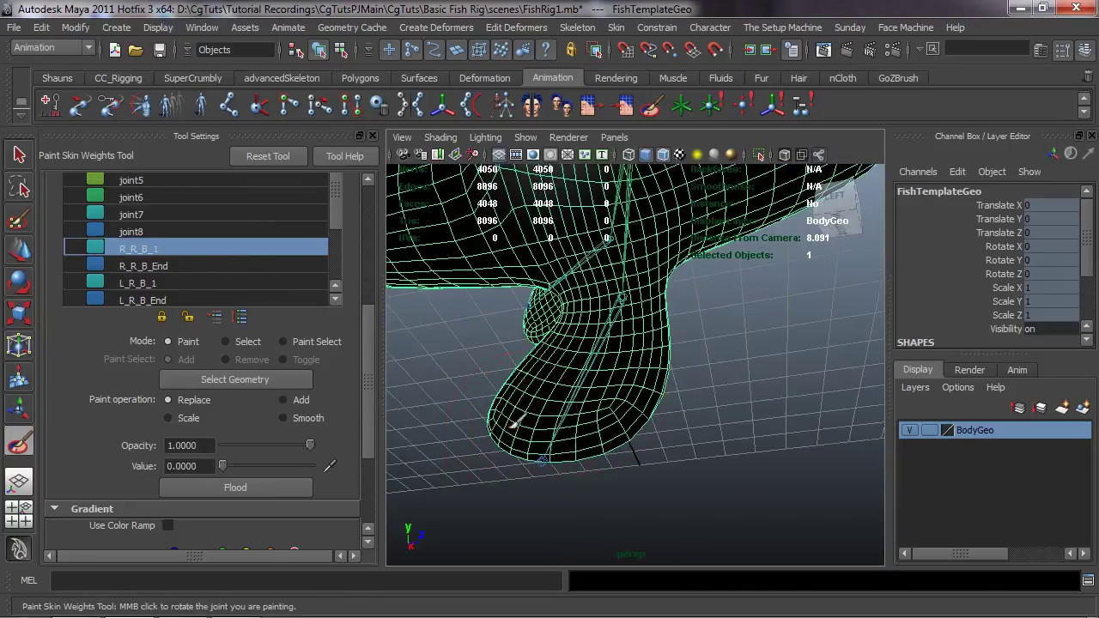
mouse_move(544, 413)
left_mouse_down("alt")
mouse_move(733, 464)
mouse_move(650, 417)
mouse_move(593, 410)
mouse_move(628, 436)
mouse_move(593, 458)
mouse_move(642, 369)
mouse_move(660, 395)
mouse_move(699, 376)
left_mouse_up("alt")
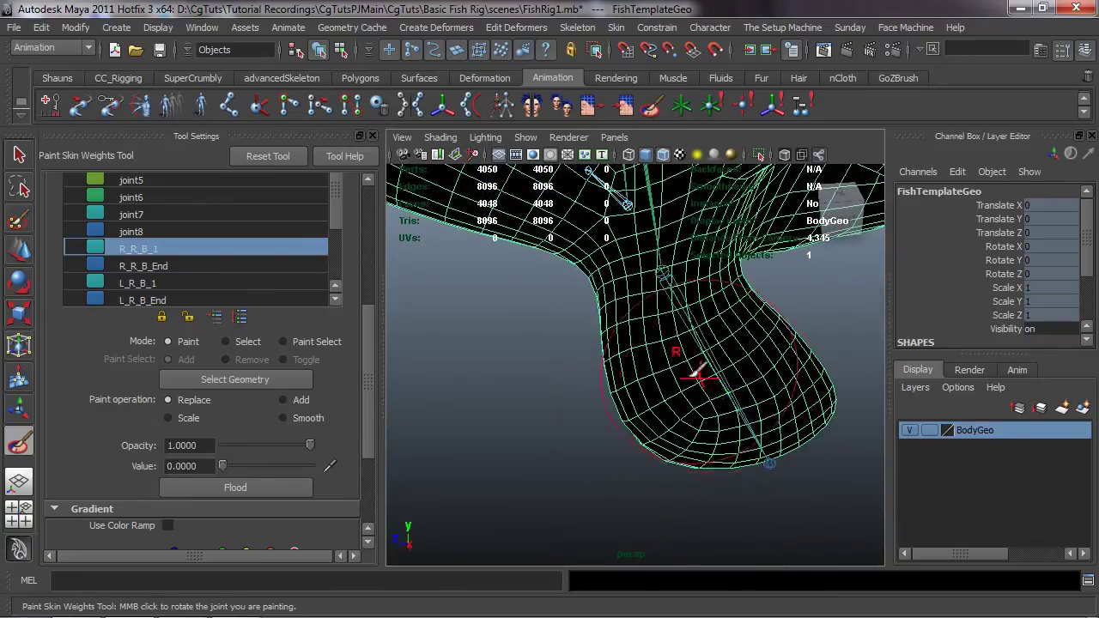
left_click_drag(780, 422, 637, 426, "alt")
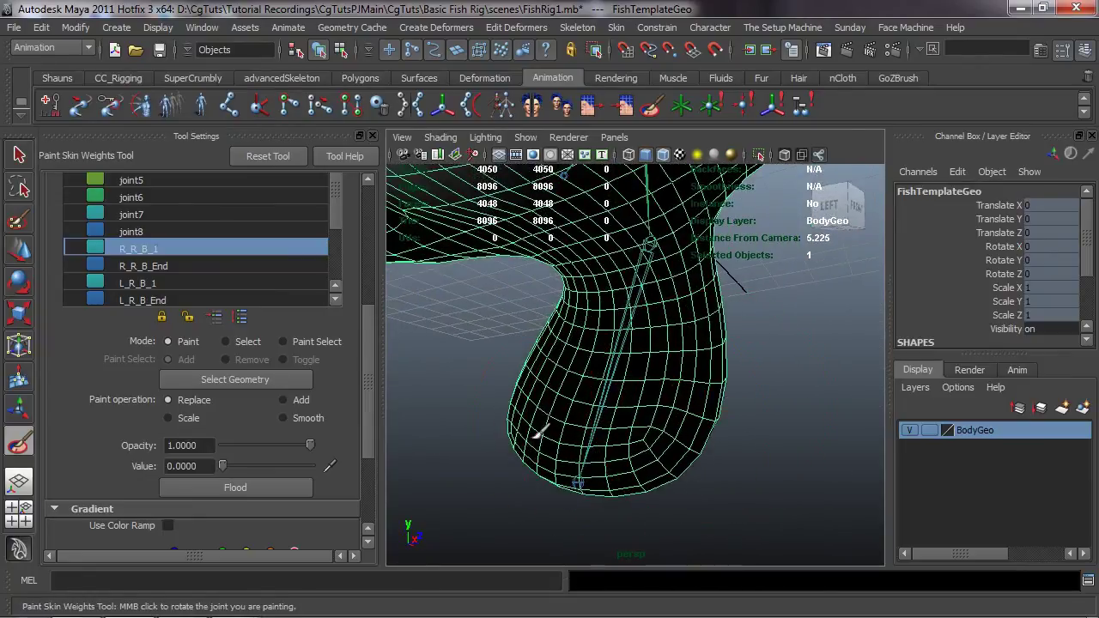
mouse_move(658, 389)
left_mouse_down("alt")
mouse_move(650, 427)
mouse_move(649, 407)
left_mouse_up("alt")
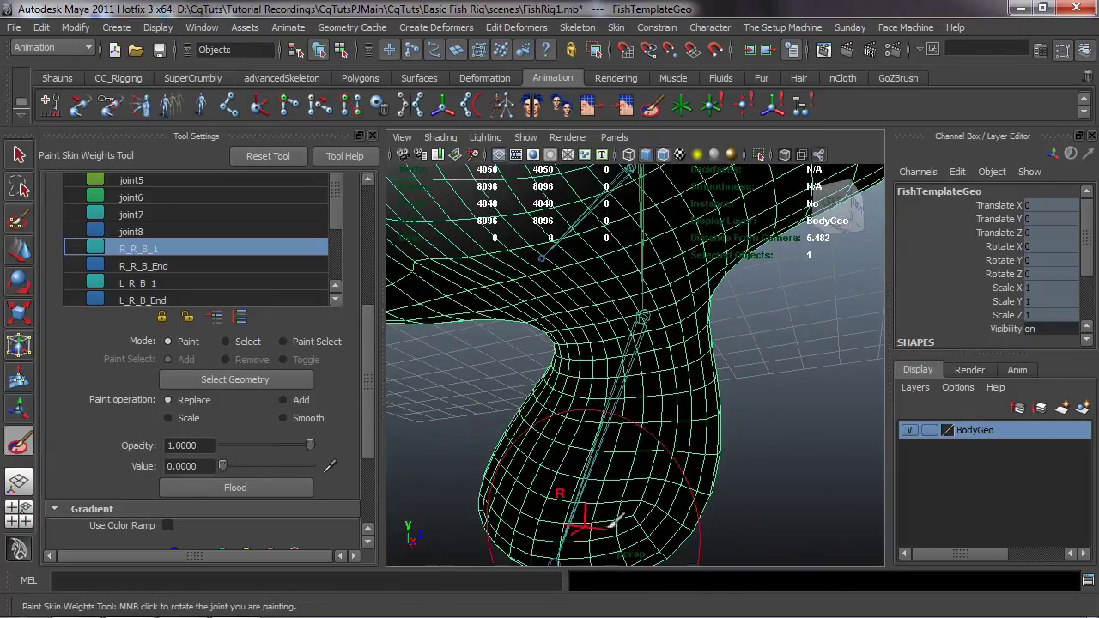
left_click_drag(675, 471, 730, 491, "alt")
left_click_drag(608, 386, 485, 453, "alt")
left_click_drag(583, 442, 515, 451, "alt")
- Check the opposite lower fin and the belly for stray R_R_B_End influence
left_click(155, 266)
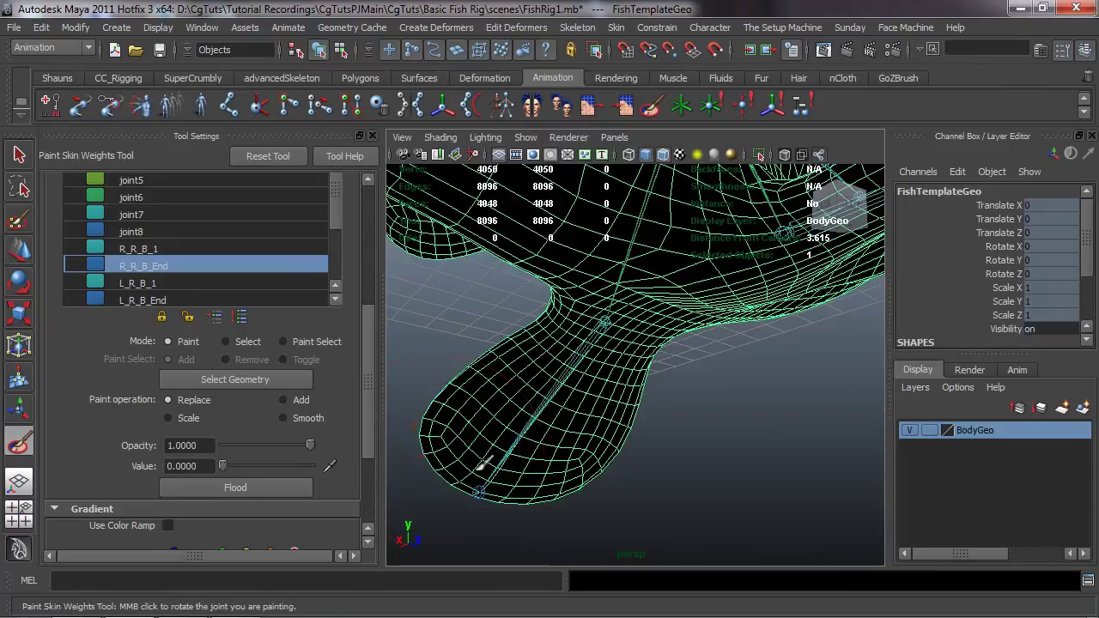
mouse_move(605, 386)
left_mouse_down("alt")
mouse_move(473, 346)
mouse_move(515, 412)
mouse_move(575, 464)
mouse_move(500, 473)
mouse_move(566, 473)
mouse_move(629, 429)
mouse_move(718, 444)
mouse_move(456, 481)
left_mouse_up("alt")
left_click_drag(746, 486, 694, 452, "alt")
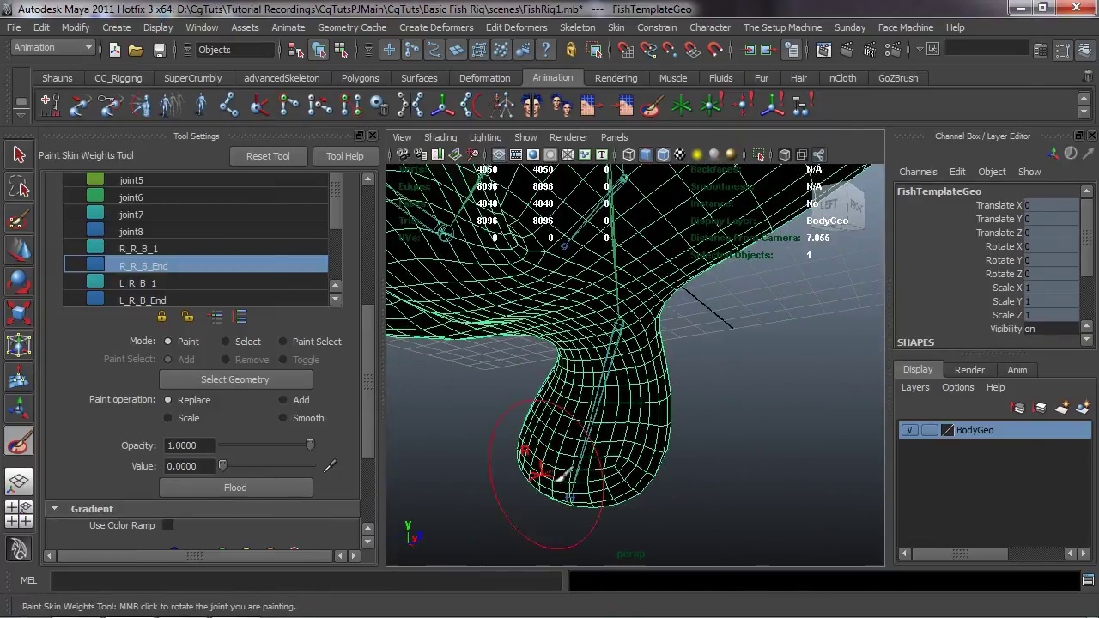
left_click_drag(649, 376, 604, 443, "alt")
right_click_drag(603, 444, 577, 432, "alt")
middle_click_drag(577, 431, 575, 429, "alt")
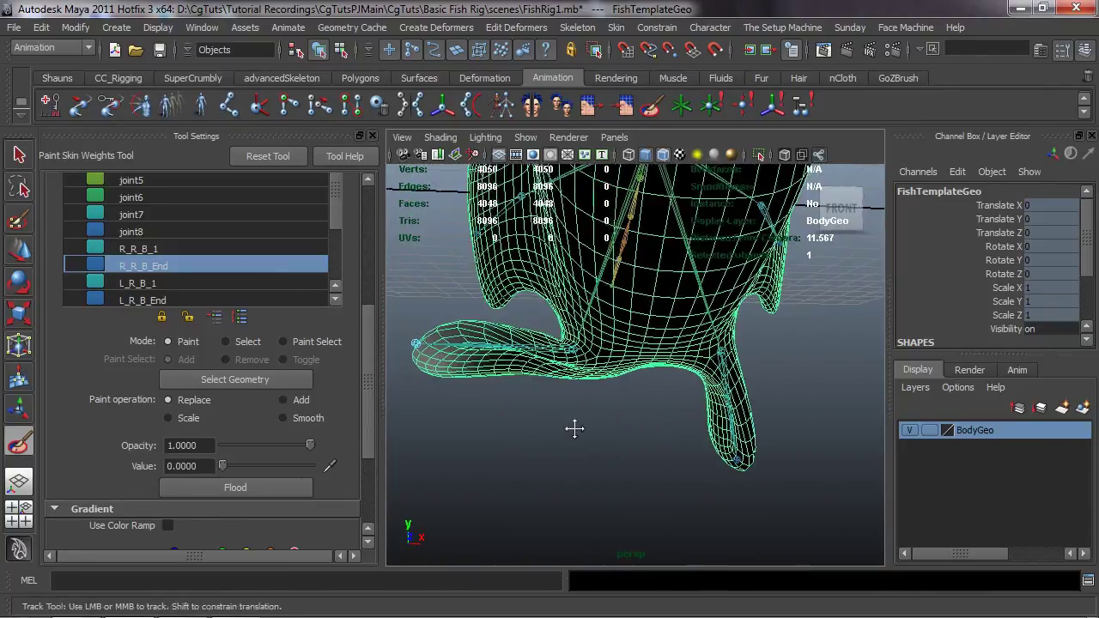
- Rotate the R_R_B_1 joint inward to about 20.7, 61.8 and -23.8 degrees to test the lower fin's bend under the belly
right_click_drag(574, 428, 584, 393, "alt")
key("w")
left_click(546, 344)
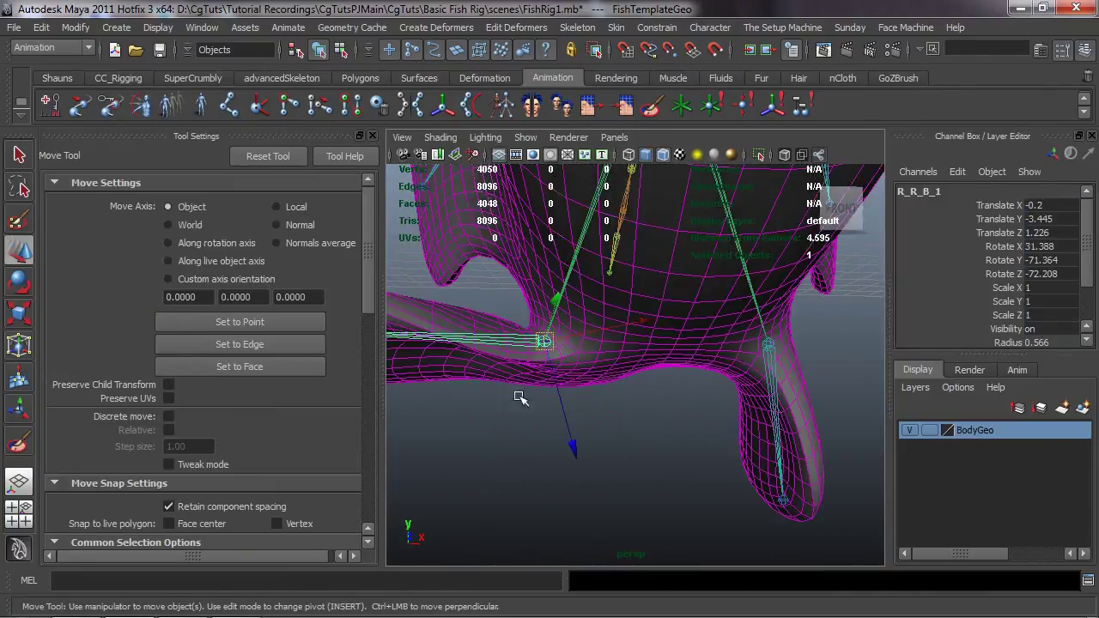
key("e")
mouse_move(465, 486)
left_mouse_down()
mouse_move(529, 497)
mouse_move(514, 486)
mouse_move(832, 494)
mouse_move(486, 479)
mouse_move(493, 486)
left_mouse_up()
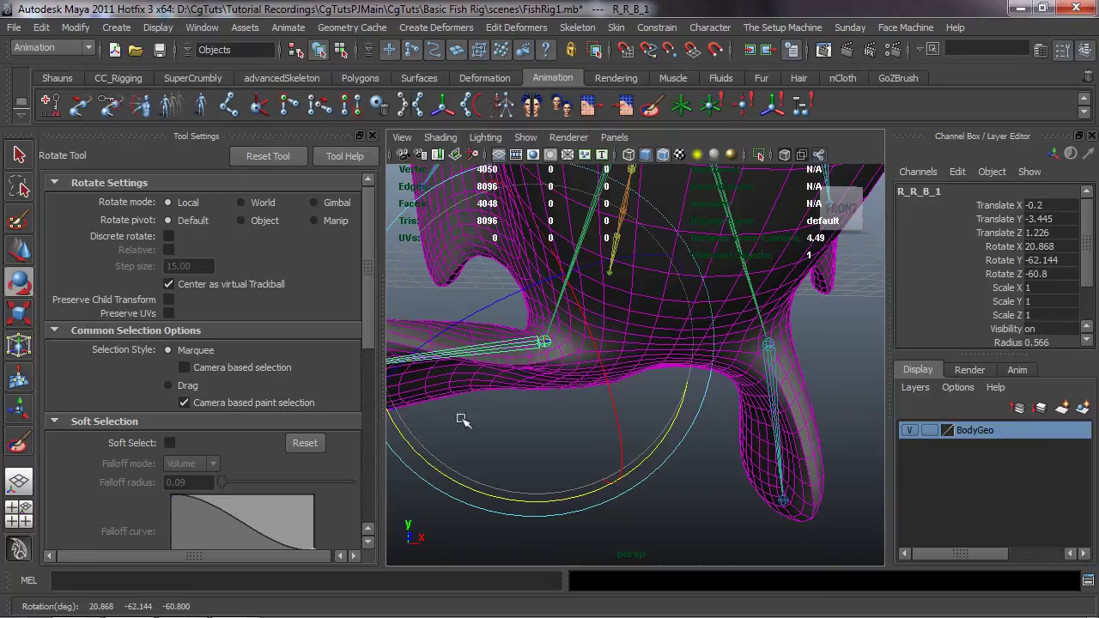
left_click_drag(440, 469, 595, 478)
left_click_drag(440, 470, 639, 520)
left_click(640, 520)
- Inspect the side fin and the nearby body for R_R_B_End and R_R_B_1 influence with Paint Skin Weights
left_click(610, 431)
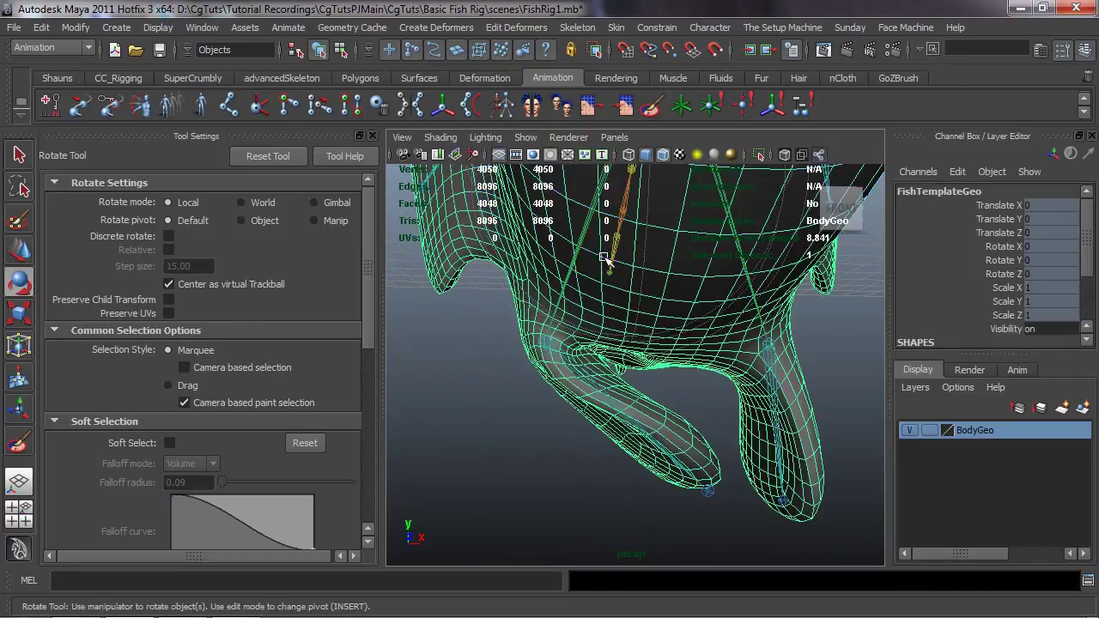
left_click(652, 107)
mouse_move(481, 257)
left_mouse_down("alt")
mouse_move(551, 321)
mouse_move(539, 287)
left_mouse_up("alt")
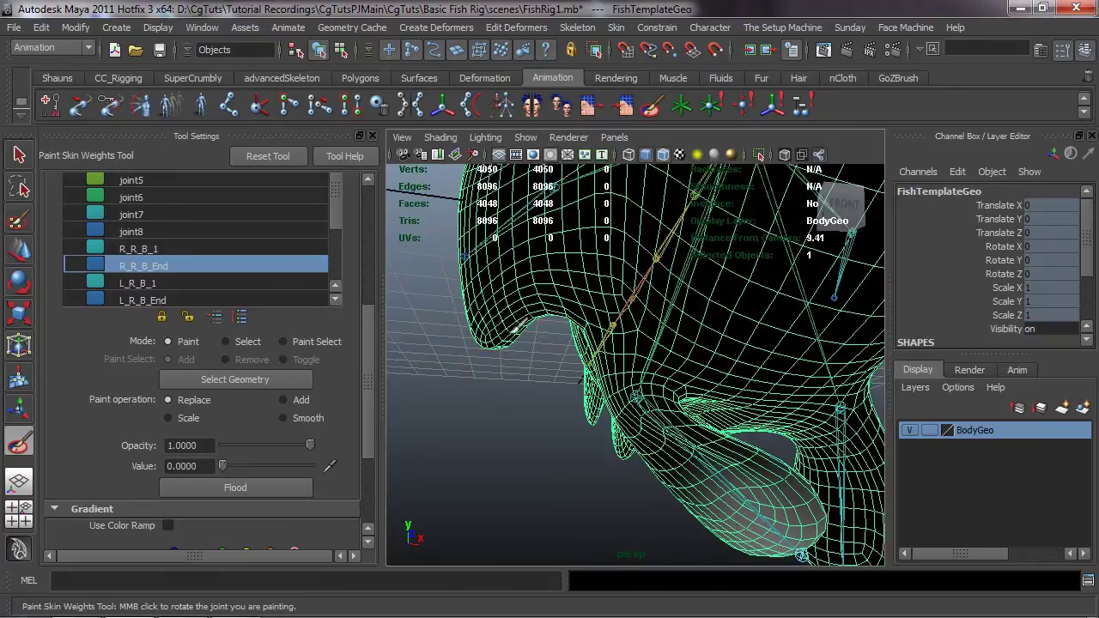
left_click_drag(523, 352, 775, 314, "alt")
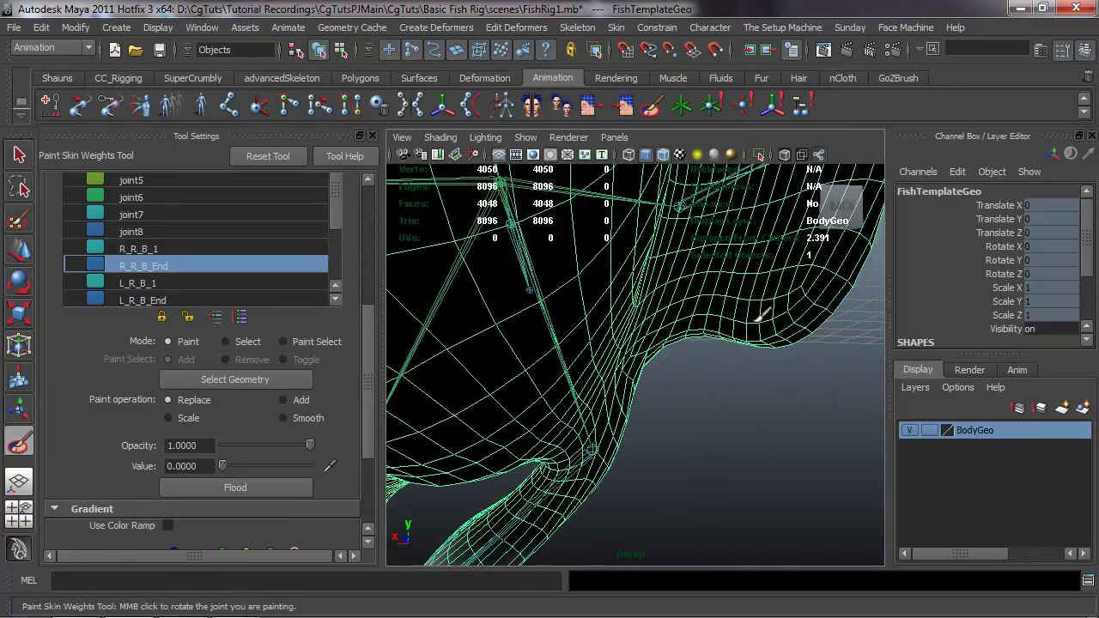
middle_click_drag(736, 290, 705, 345, "alt")
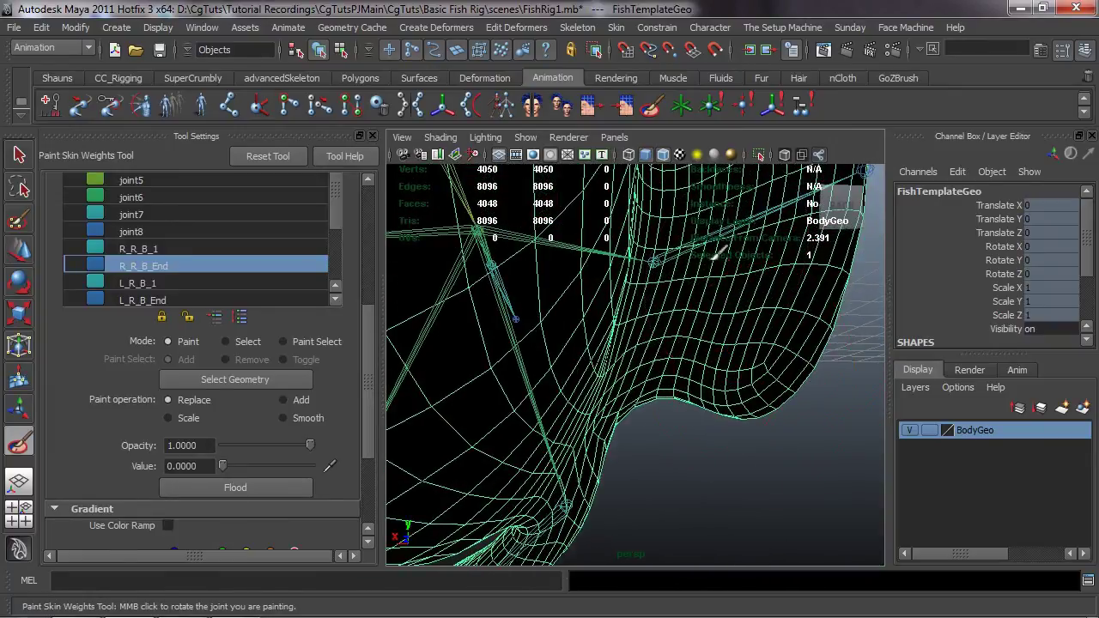
left_click(155, 246)
left_click_drag(692, 378, 768, 372, "alt")
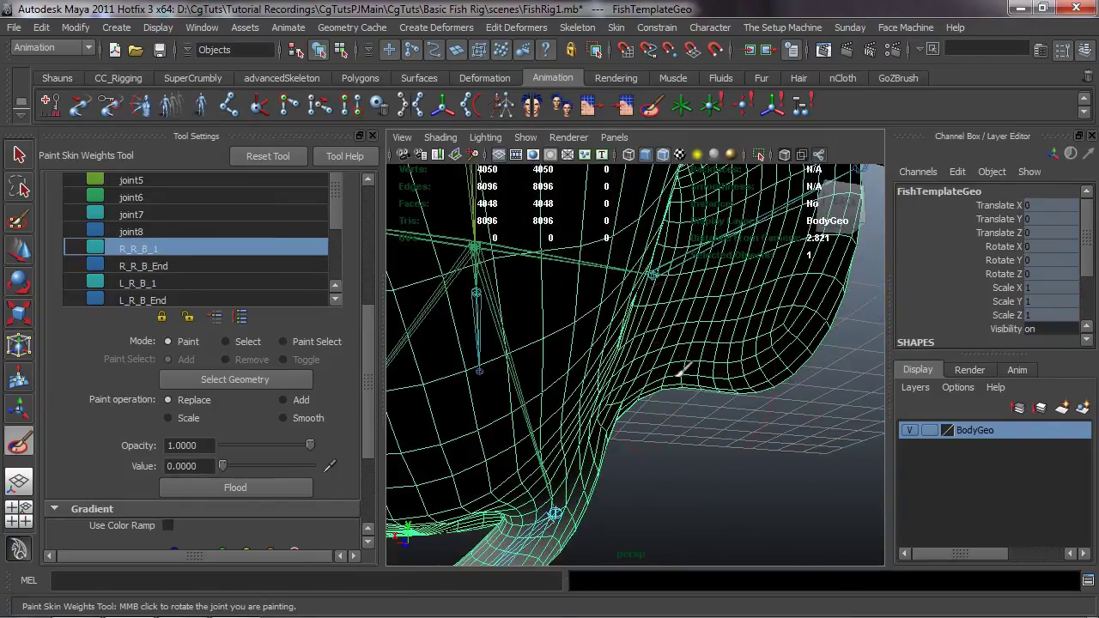
left_click_drag(668, 486, 633, 439, "alt")
- Select the R_R_B_1 joint with the Rotate tool and check the inward-bent lower fin's deformation around its root
key("w")
left_click(558, 456)
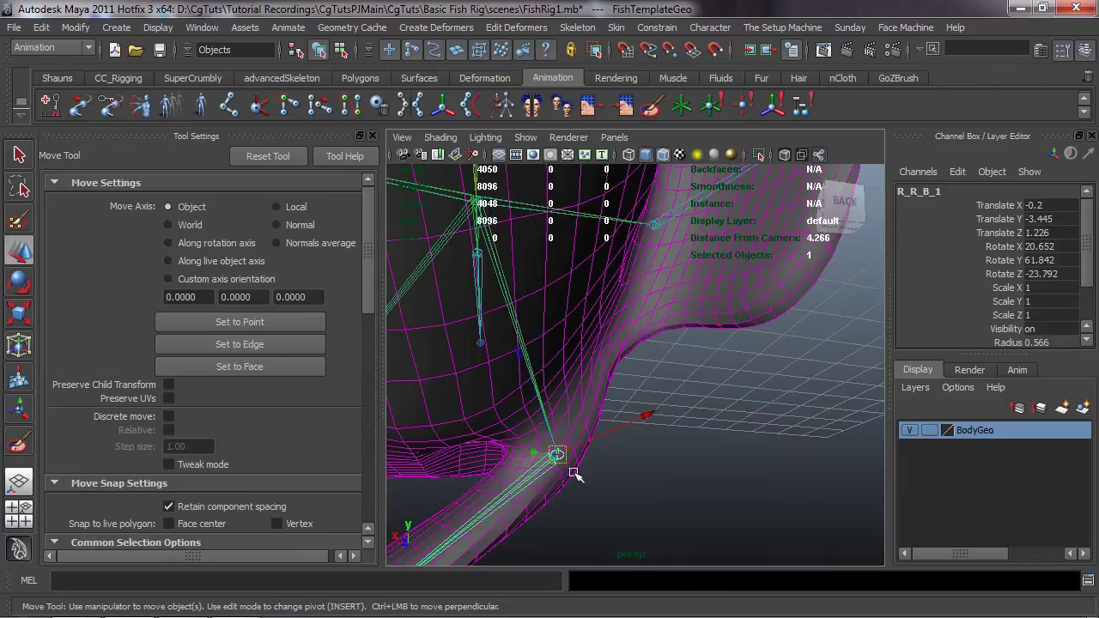
key("e")
left_click_drag(546, 518, 393, 537, "alt")
left_click_drag(589, 449, 552, 365, "alt")
left_click(848, 334)
- Reopen Paint Skin Weights on the fish mesh and check the rear body and side fin for R_R_B_End influence
left_click(546, 350)
left_click(653, 107)
mouse_move(575, 305)
left_mouse_down("alt")
mouse_move(549, 297)
mouse_move(539, 319)
left_mouse_up("alt")
left_click(150, 266)
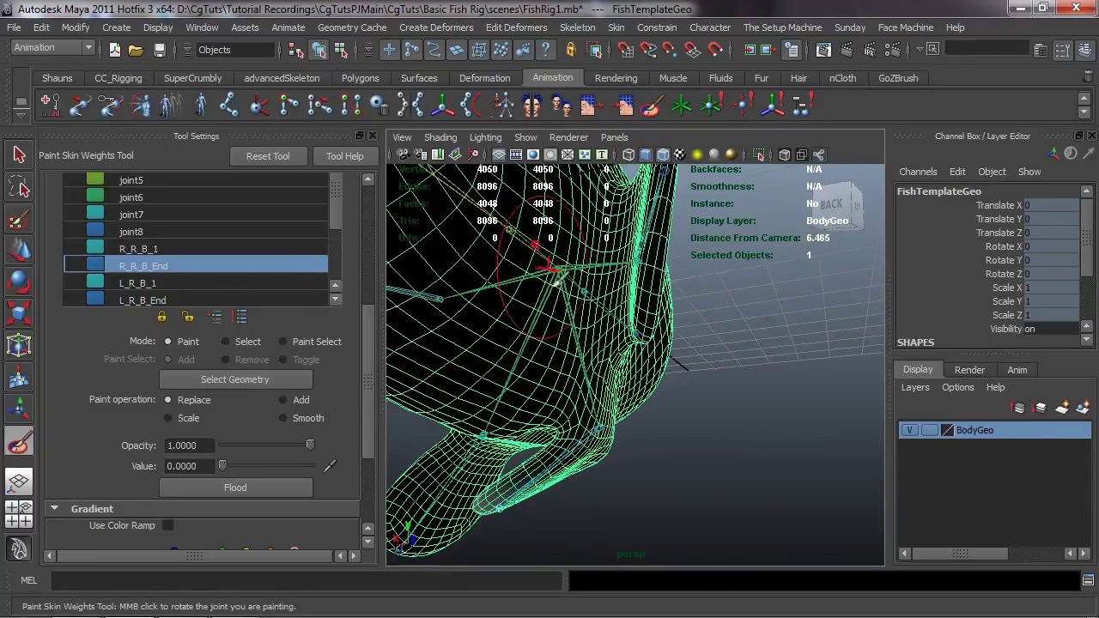
left_click_drag(553, 206, 547, 275, "alt")
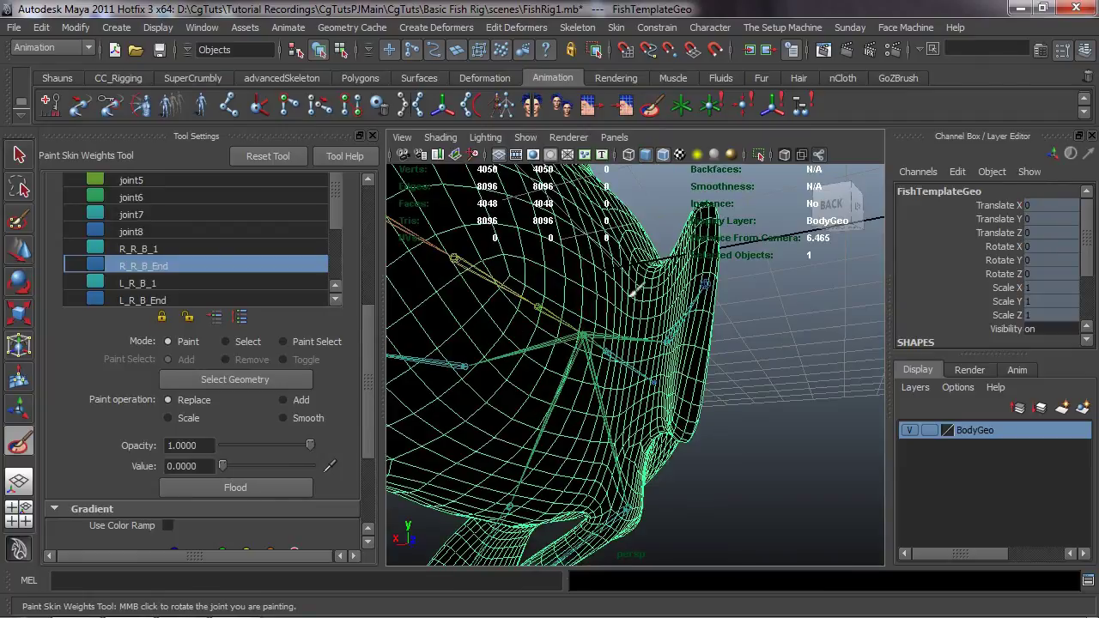
middle_click_drag(573, 502, 595, 374, "alt")
- Rotate the R_R_B_1 joint to about 15.0, 49.8 and -30.2 degrees as a test, and reset its X, Y and Z rotation to 0
key("w")
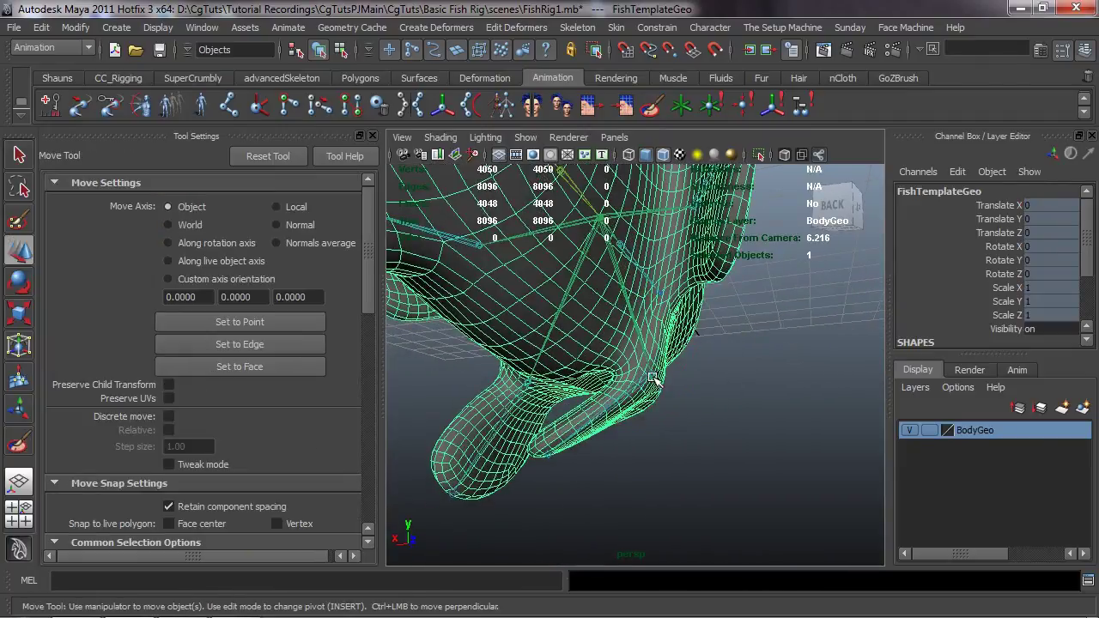
left_click(652, 375)
key("e")
left_click_drag(541, 500, 501, 517)
key("ctrl+z")
left_click_drag(575, 476, 870, 346)
left_click_drag(1040, 248, 1047, 275)
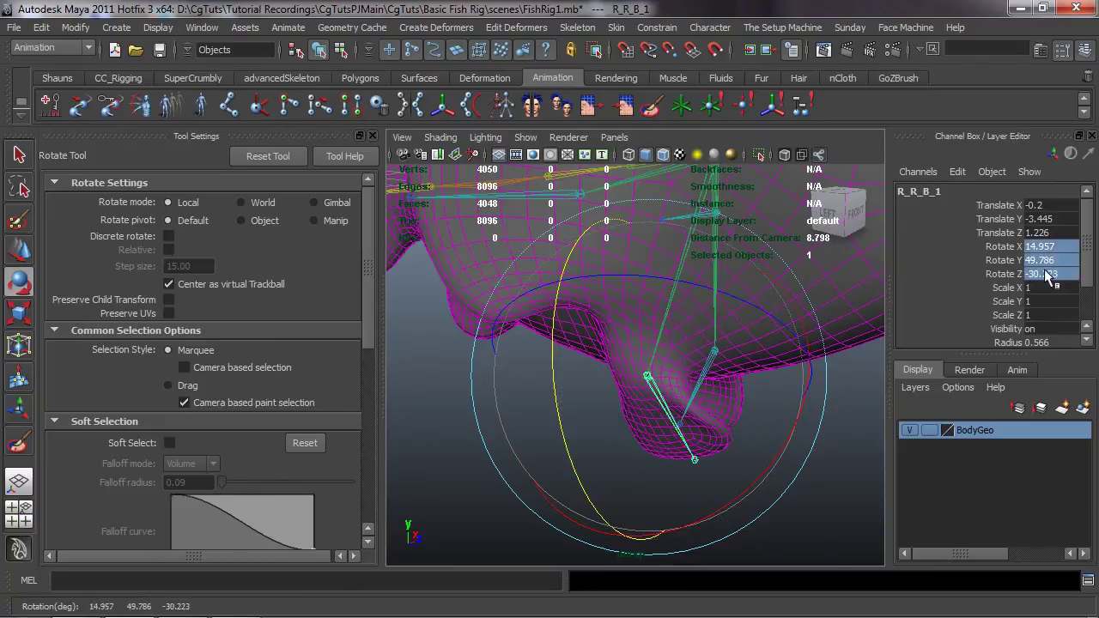
key("Return")
- Swing the R_R_B_1 joint around its Y axis, ending at about 23 degrees, while checking the fin from both sides
scroll(626, 356, "down", 5)
left_click_drag(621, 363, 525, 382, "alt")
left_click_drag(629, 336, 503, 373)
left_click_drag(503, 373, 693, 367, "alt")
left_click_drag(554, 323, 522, 341)
left_click_drag(755, 383, 685, 374, "alt")
left_click_drag(685, 454, 588, 359)
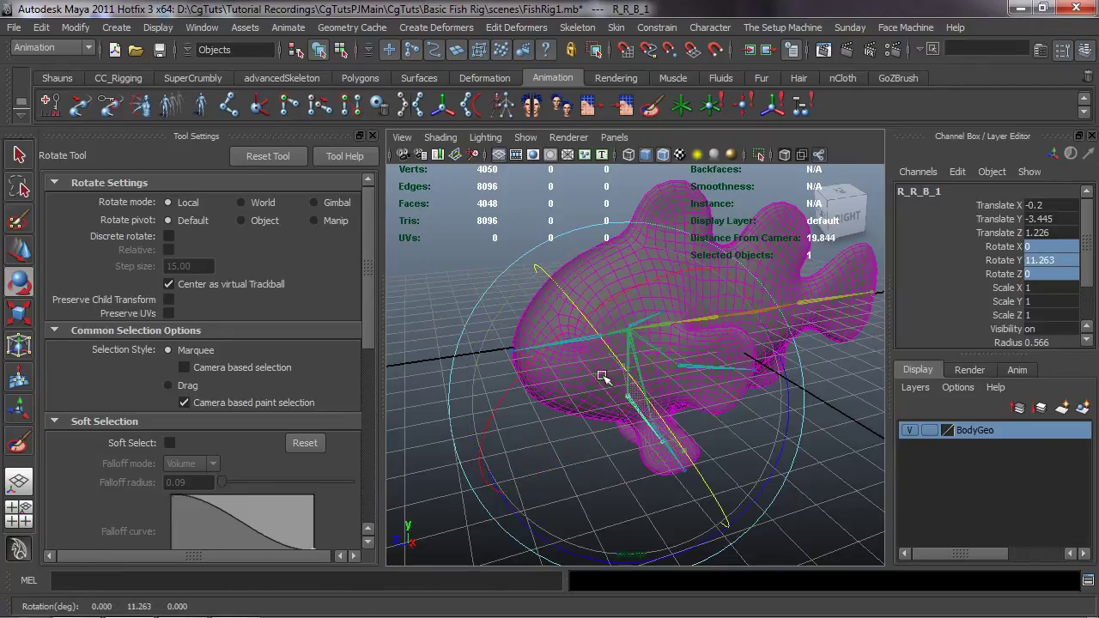
left_click_drag(577, 420, 803, 426, "alt")
left_click_drag(645, 332, 736, 333)
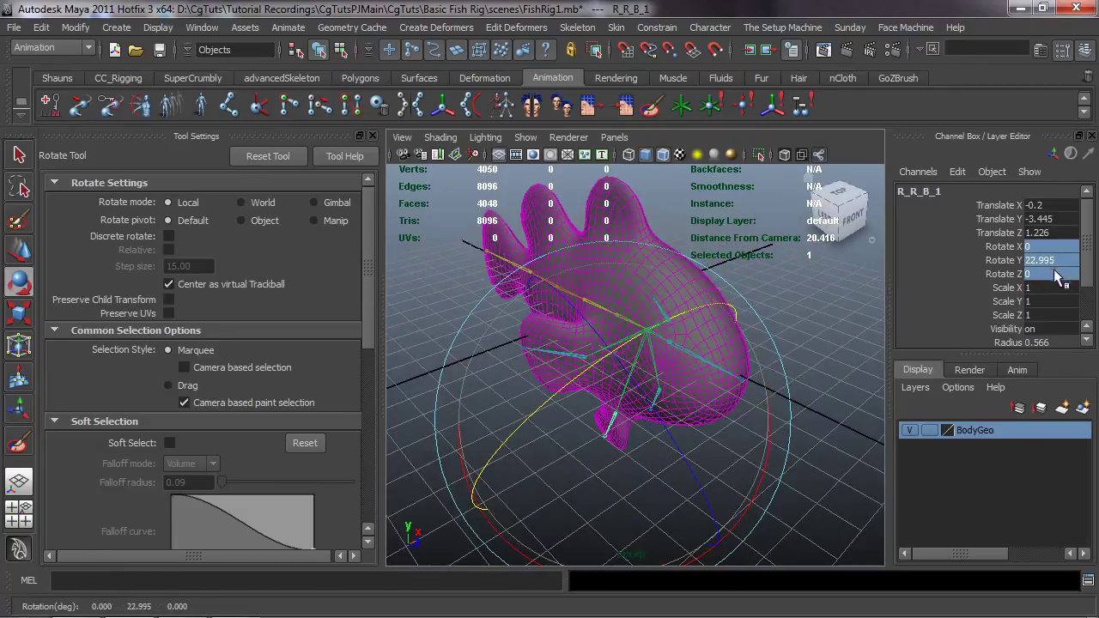
- Reset the R_R_B_1 joint's X, Y and Z rotation to 0 and clear the selection
type("0")
key("Return")
left_click(804, 342)
- Hide the tool settings to enlarge the viewport and view the whole fish rig from its front right
left_click_drag(606, 414, 604, 359, "alt")
scroll(642, 364, "down", 4)
scroll(655, 363, "up", 4)
left_click(372, 136)
left_click_drag(532, 399, 339, 410, "alt")
left_click_drag(441, 322, 470, 288, "alt")
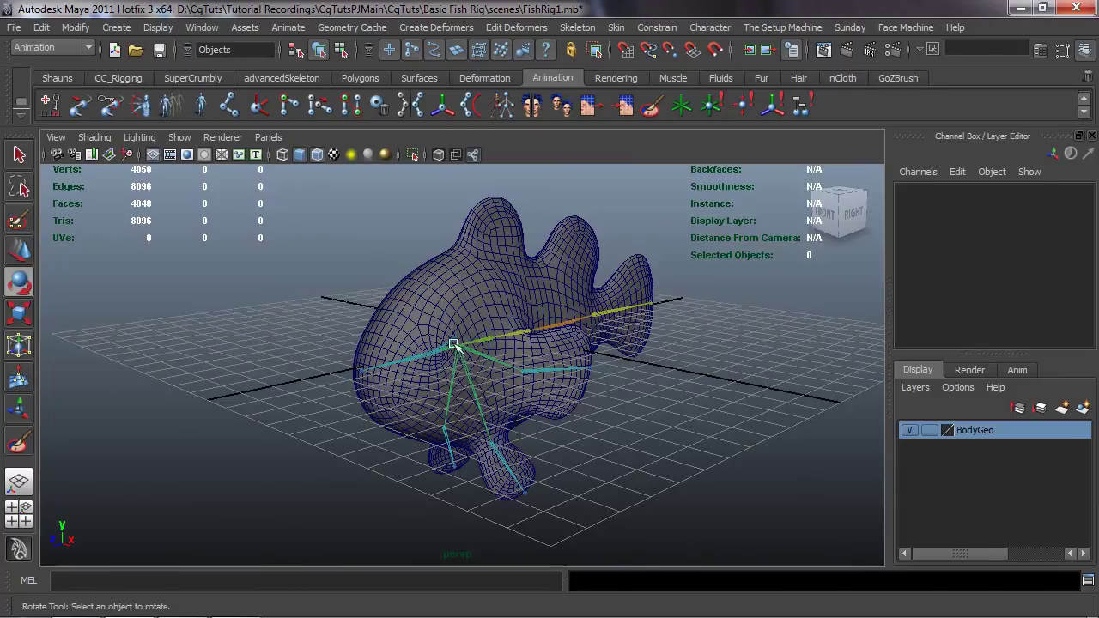
left_click_drag(470, 335, 466, 367, "alt")
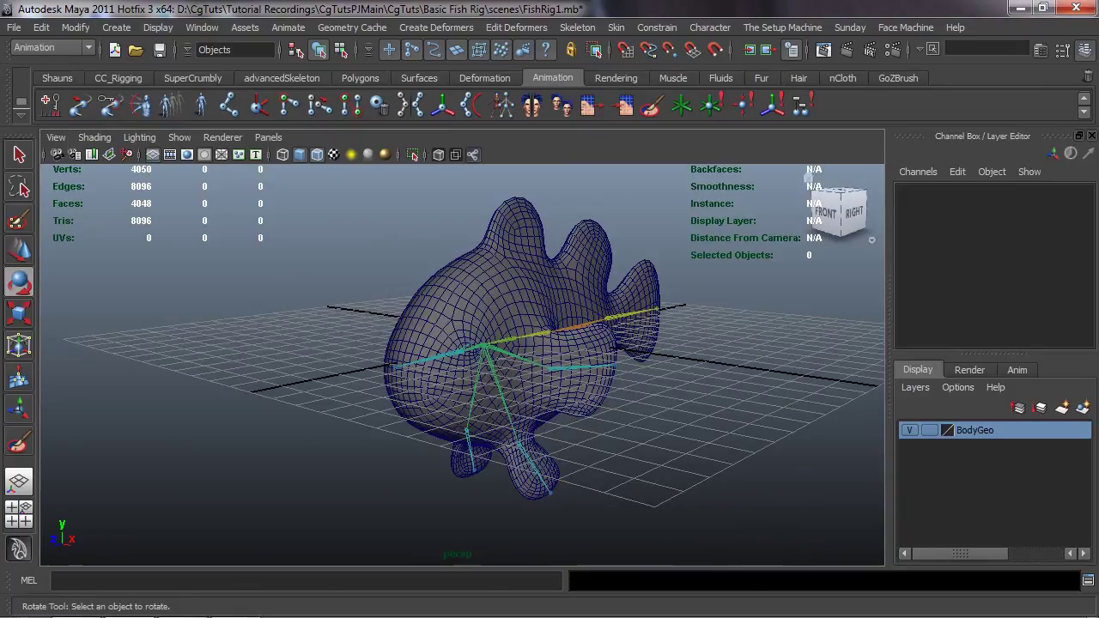